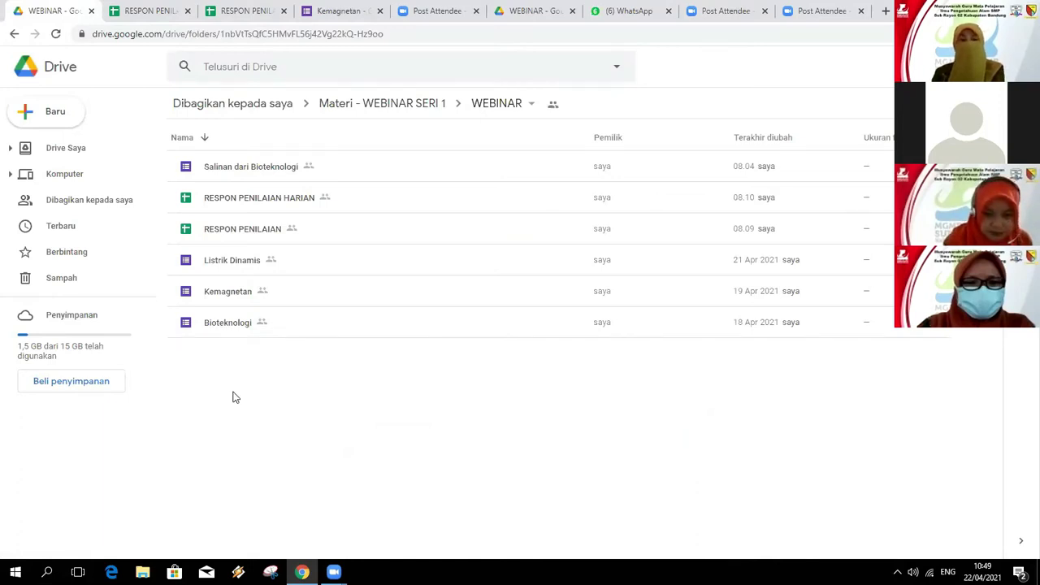
Step: Open the Bioteknologi form from the WEBINAR folder and review its identity, class and student name sections
{"action": "double_click", "coordinate": [232, 328]}
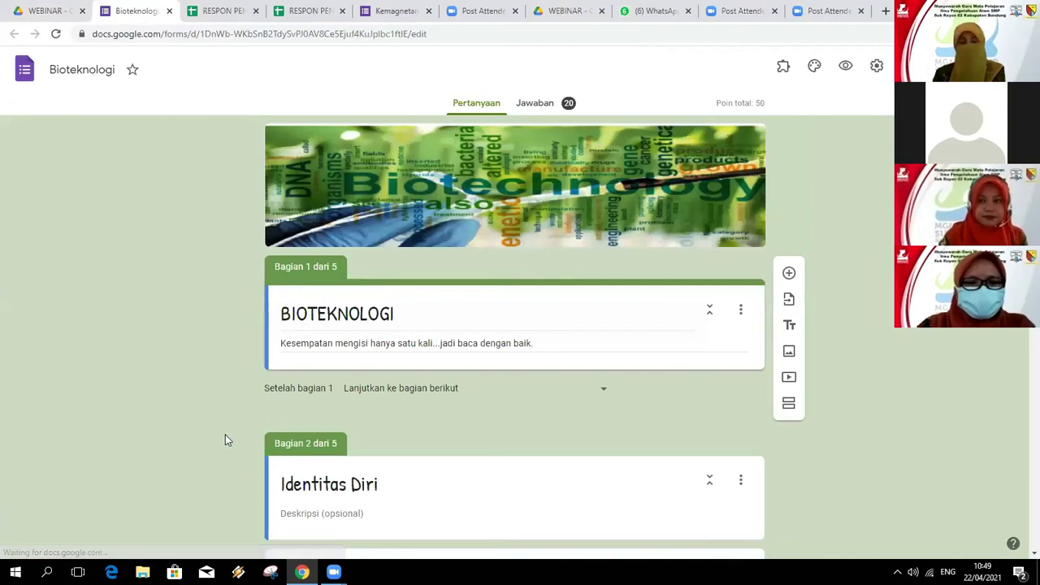
{"action": "scroll", "coordinate": [229, 436], "scroll_direction": "down", "scroll_amount": 4}
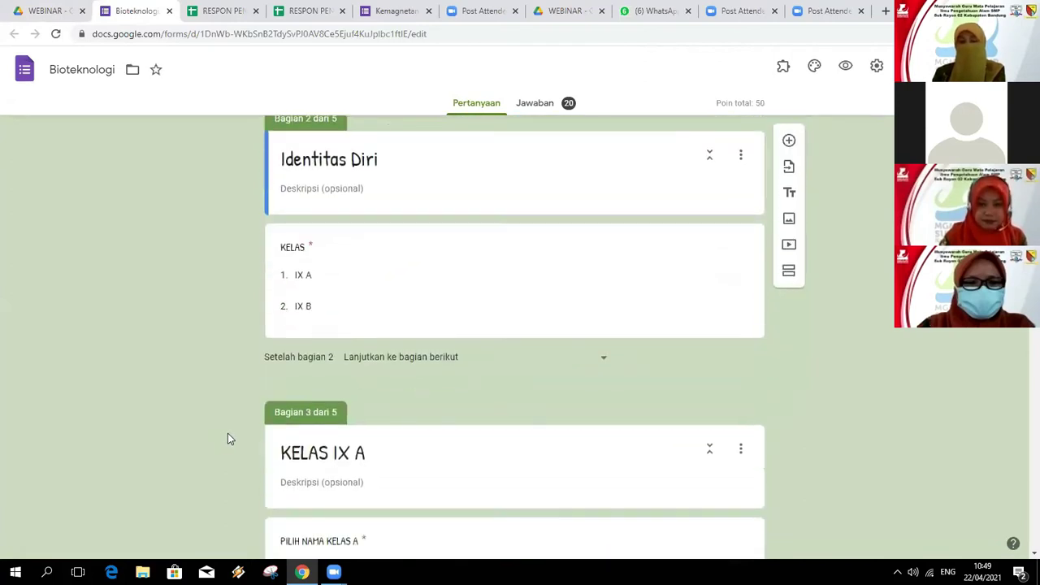
{"action": "scroll", "coordinate": [227, 433], "scroll_direction": "down", "scroll_amount": 7}
{"action": "scroll", "coordinate": [228, 438], "scroll_direction": "down", "scroll_amount": 3}
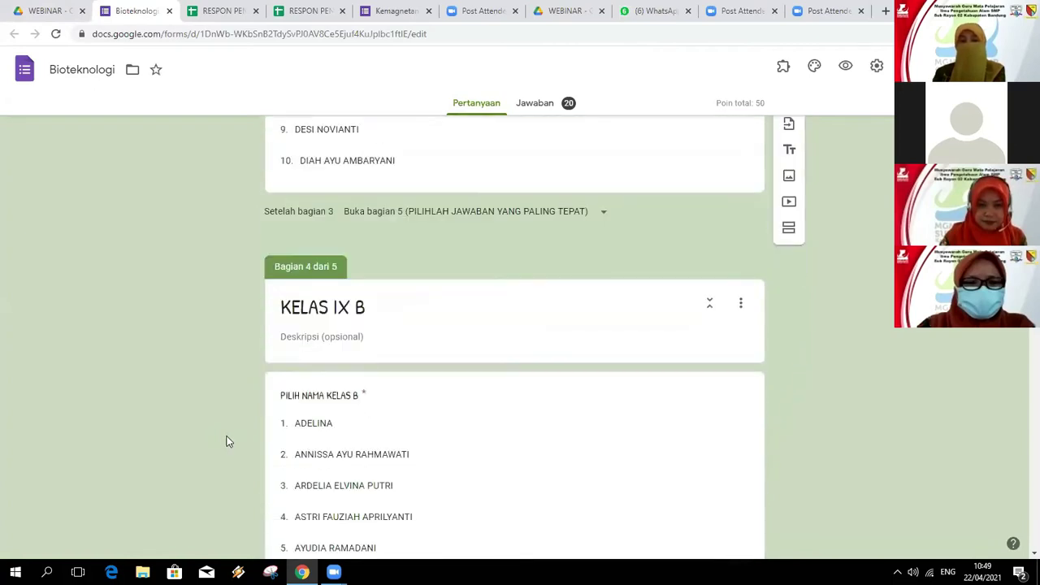
{"action": "scroll", "coordinate": [225, 435], "scroll_direction": "up", "scroll_amount": 7}
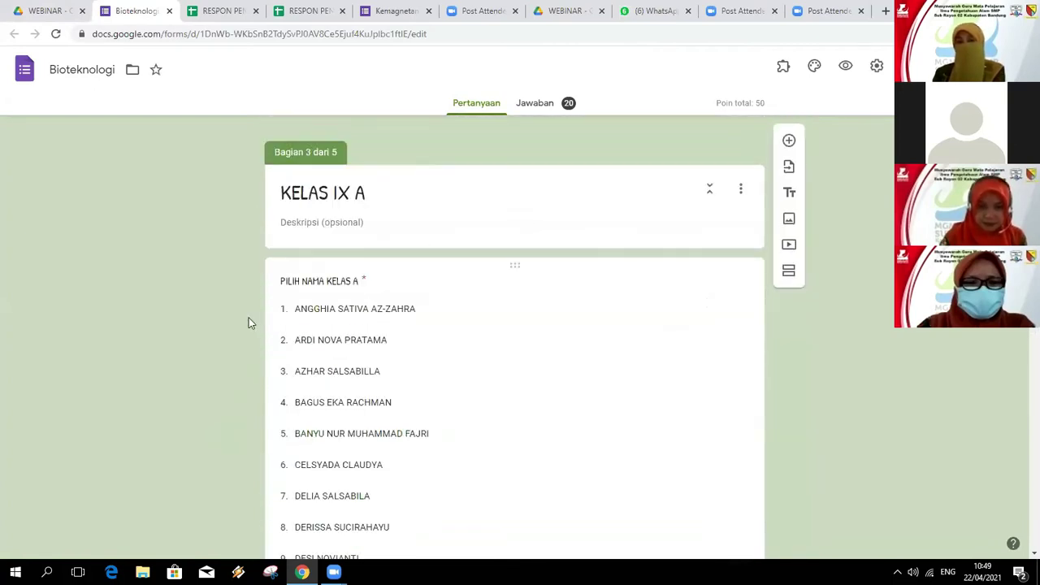
{"action": "scroll", "coordinate": [228, 381], "scroll_direction": "down", "scroll_amount": 1}
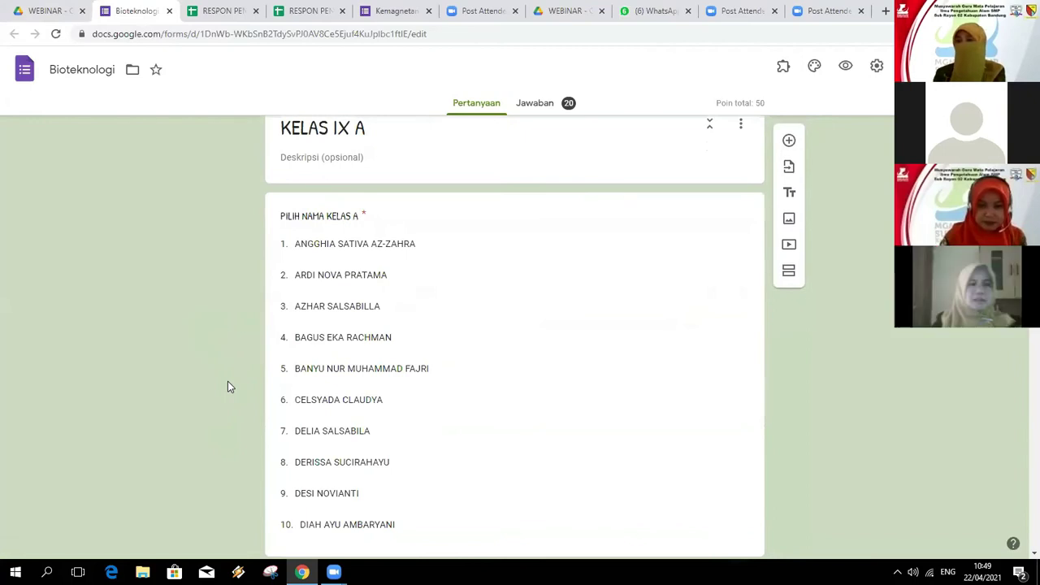
{"action": "scroll", "coordinate": [227, 385], "scroll_direction": "up", "scroll_amount": 1}
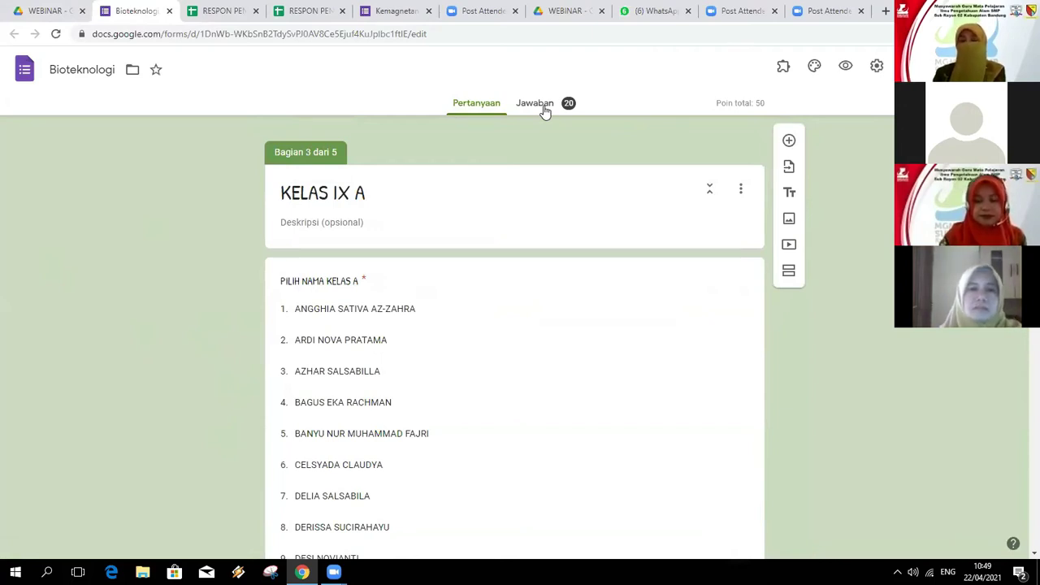
{"action": "scroll", "coordinate": [540, 108], "scroll_direction": "up", "scroll_amount": 3}
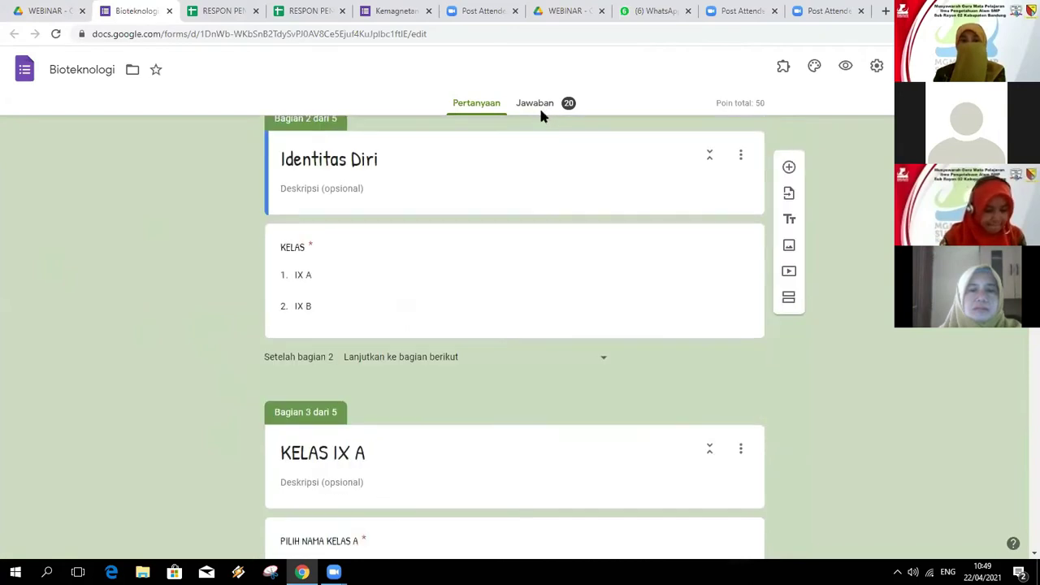
Step: Open the RESPON PENILAIAN HARIAN spreadsheet from the WEBINAR folder and set its zoom to 125%
{"action": "left_click", "coordinate": [49, 10]}
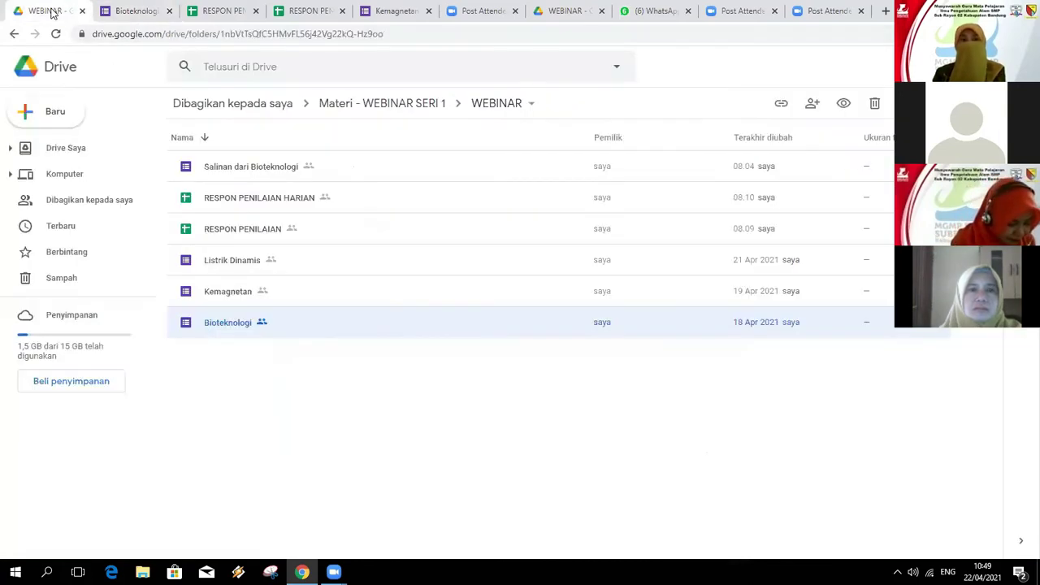
{"action": "double_click", "coordinate": [263, 200]}
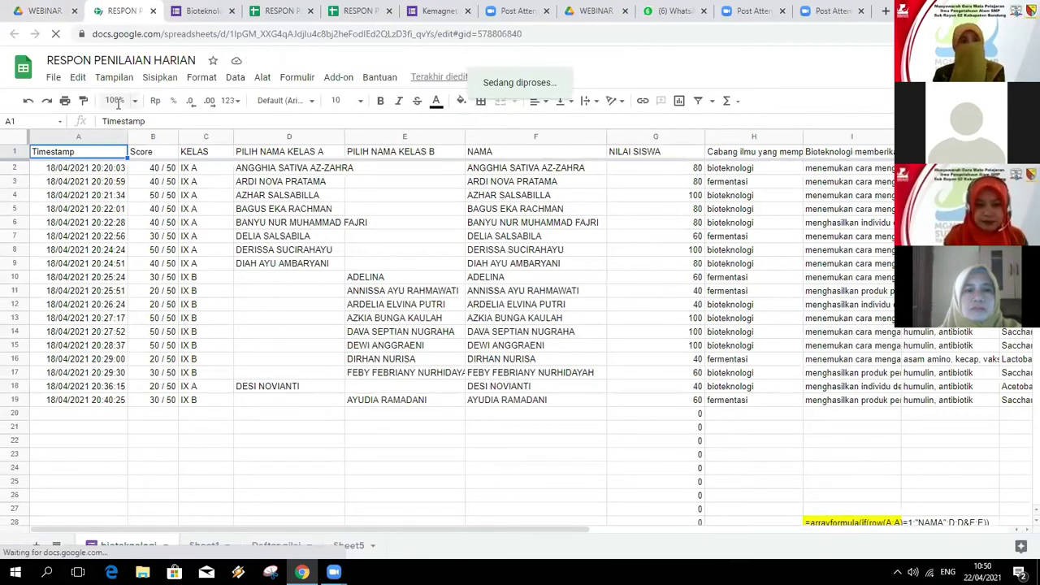
{"action": "left_click", "coordinate": [136, 104]}
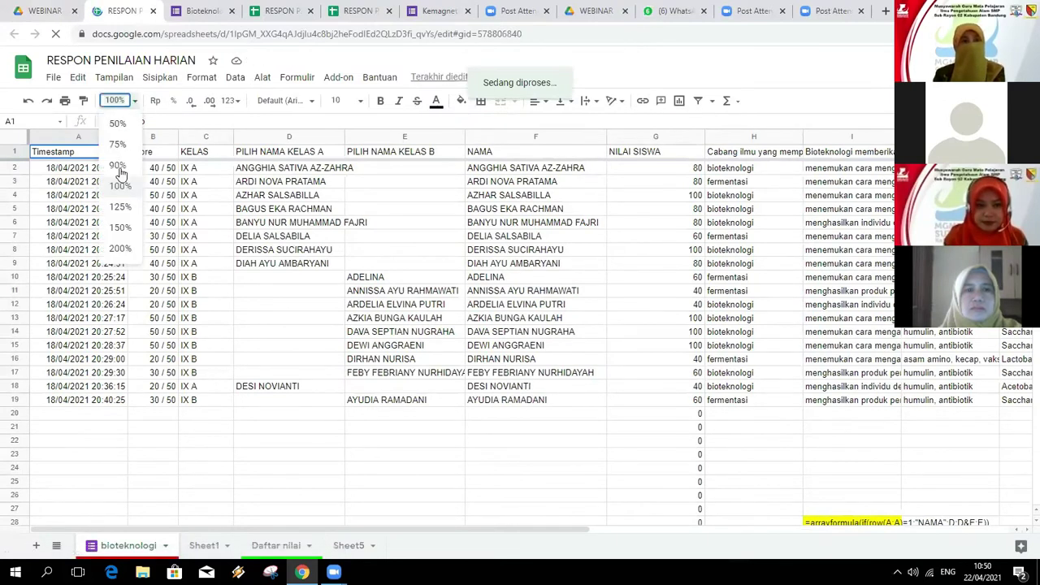
{"action": "left_click", "coordinate": [120, 208]}
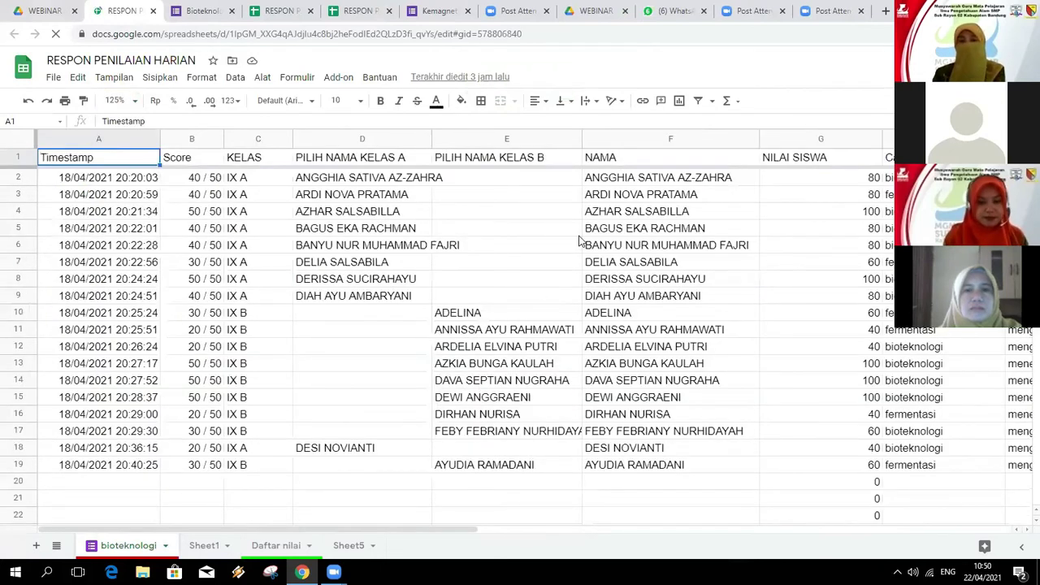
Step: Clear the NAMA formula from F1 and the NILAI SISWA formula from G1 on the bioteknologi sheet
{"action": "left_click", "coordinate": [636, 162]}
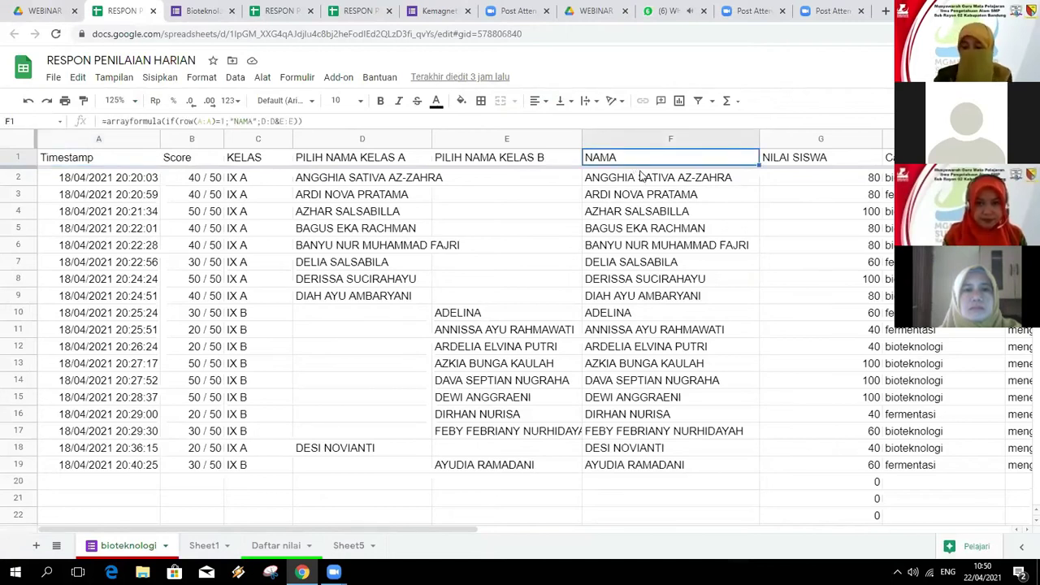
{"action": "key", "text": "Delete"}
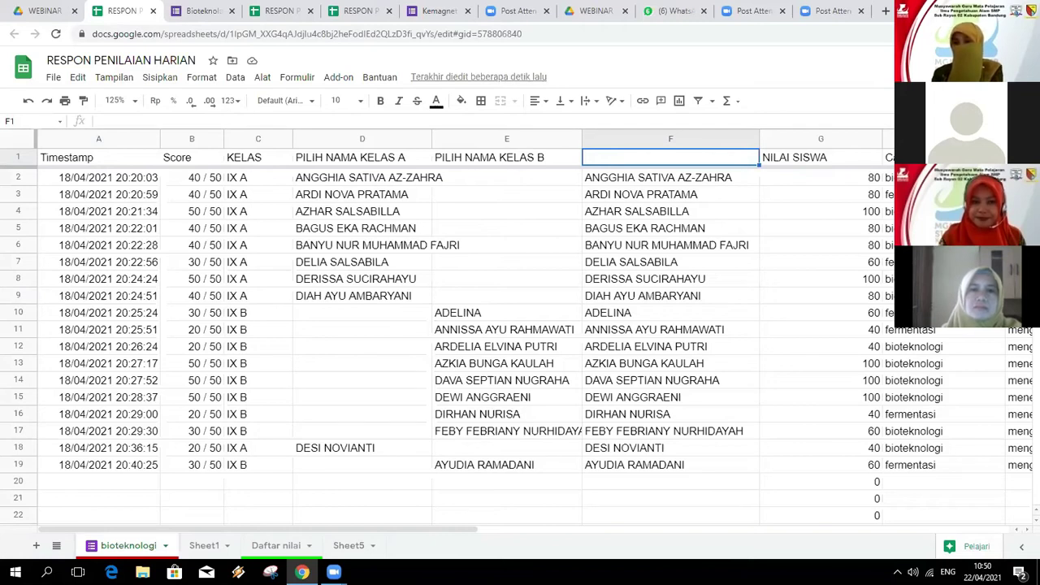
{"action": "left_click", "coordinate": [786, 162]}
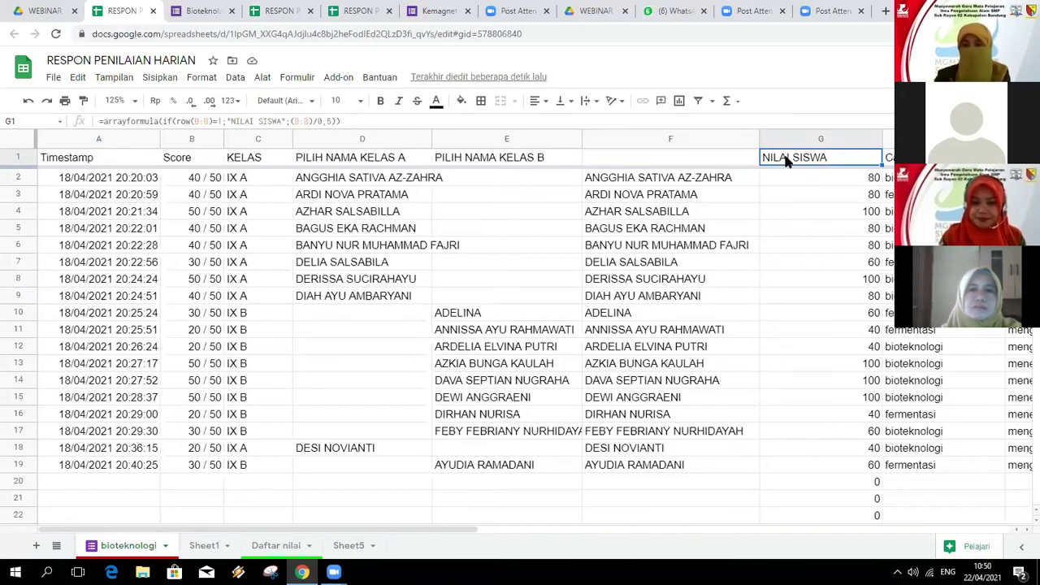
{"action": "key", "text": "Delete"}
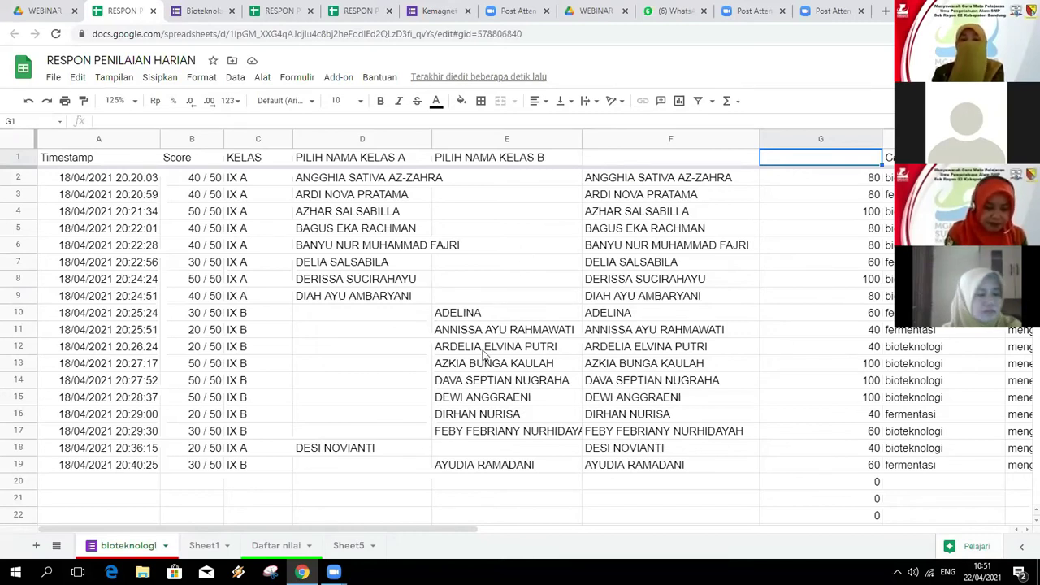
Step: Clear the BIOTEKNOLOGI formulas from cells D1 and E1 on the Daftar nilai sheet
{"action": "left_click", "coordinate": [277, 551]}
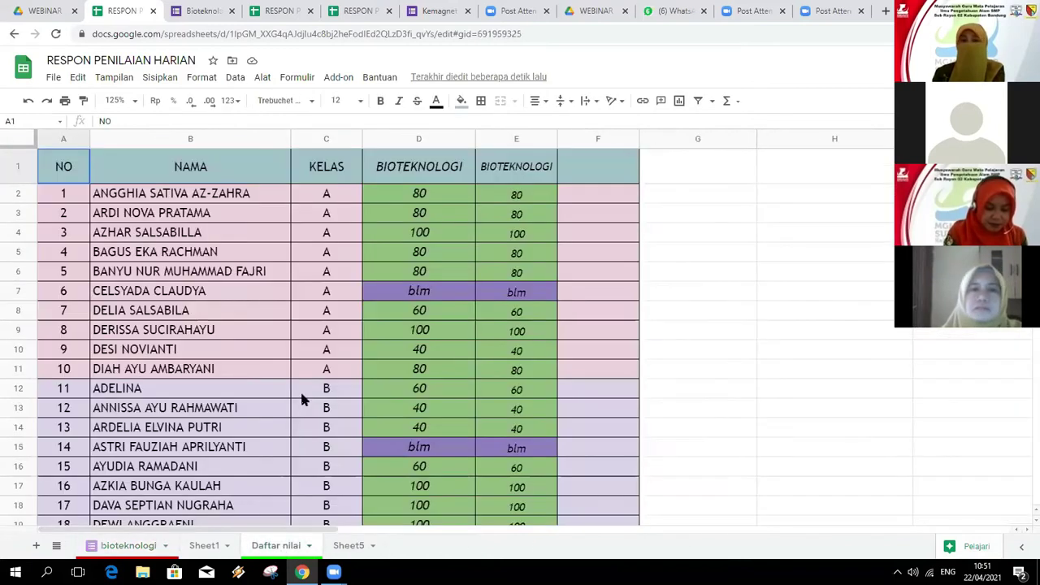
{"action": "left_click", "coordinate": [420, 171]}
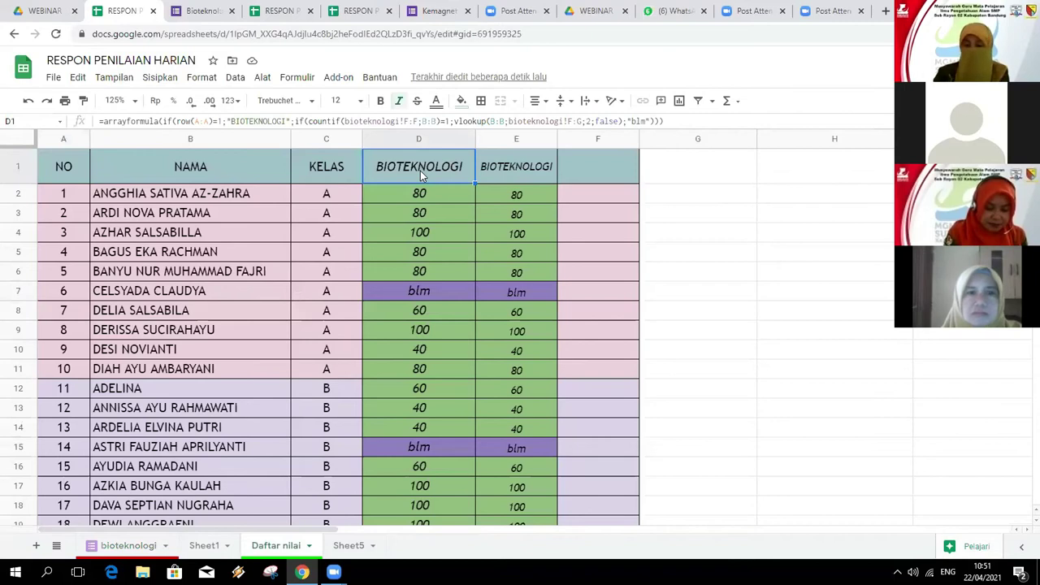
{"action": "key", "text": "Delete"}
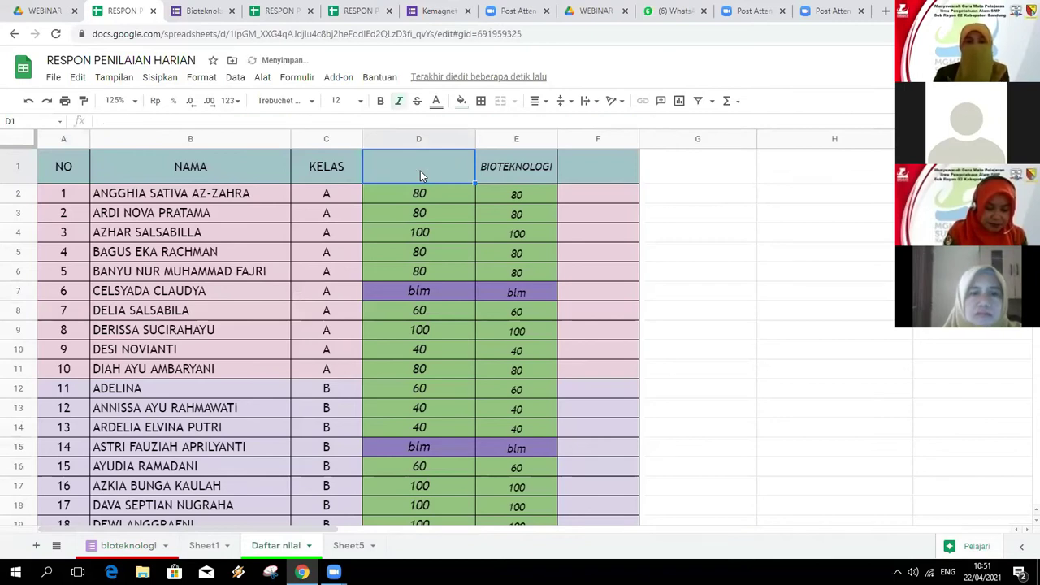
{"action": "left_click", "coordinate": [504, 171]}
{"action": "key", "text": "Delete"}
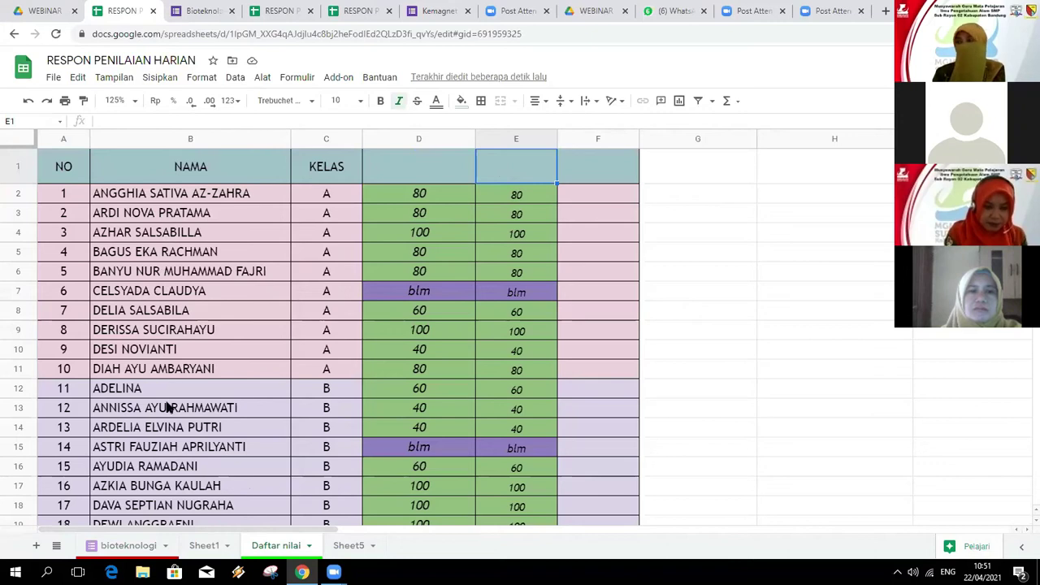
{"action": "scroll", "coordinate": [294, 438], "scroll_direction": "down", "scroll_amount": 1}
{"action": "scroll", "coordinate": [294, 443], "scroll_direction": "up", "scroll_amount": 1}
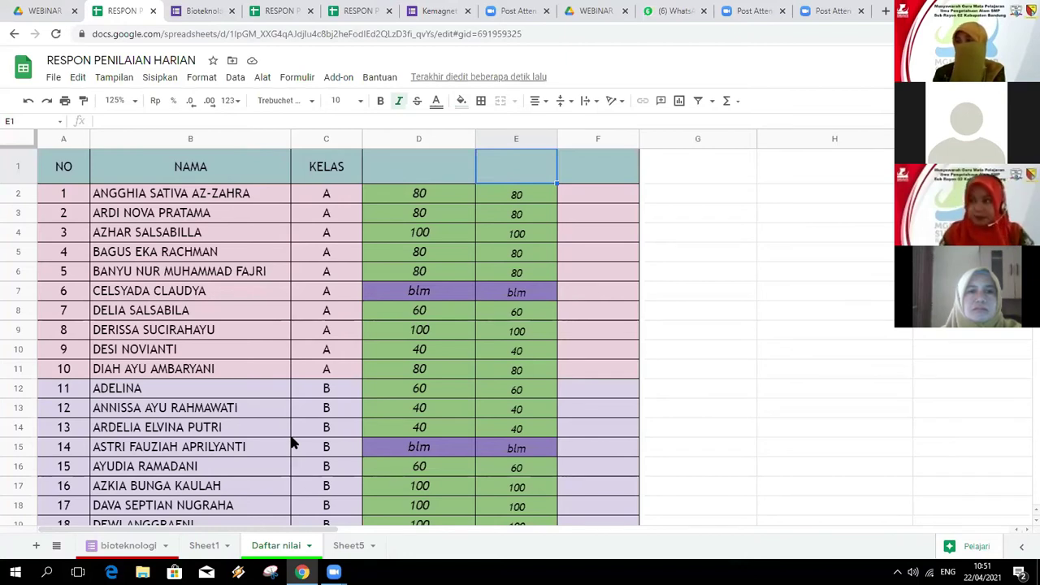
Step: Return to the bioteknologi sheet and inspect the contents of F1, F2, G1 and G2
{"action": "left_click", "coordinate": [147, 548]}
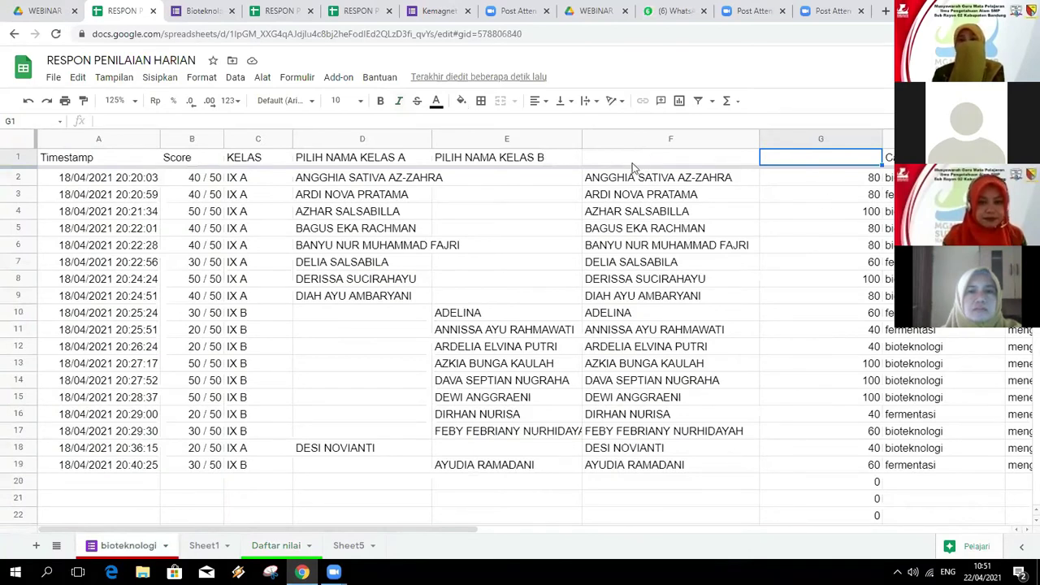
{"action": "left_click", "coordinate": [630, 153]}
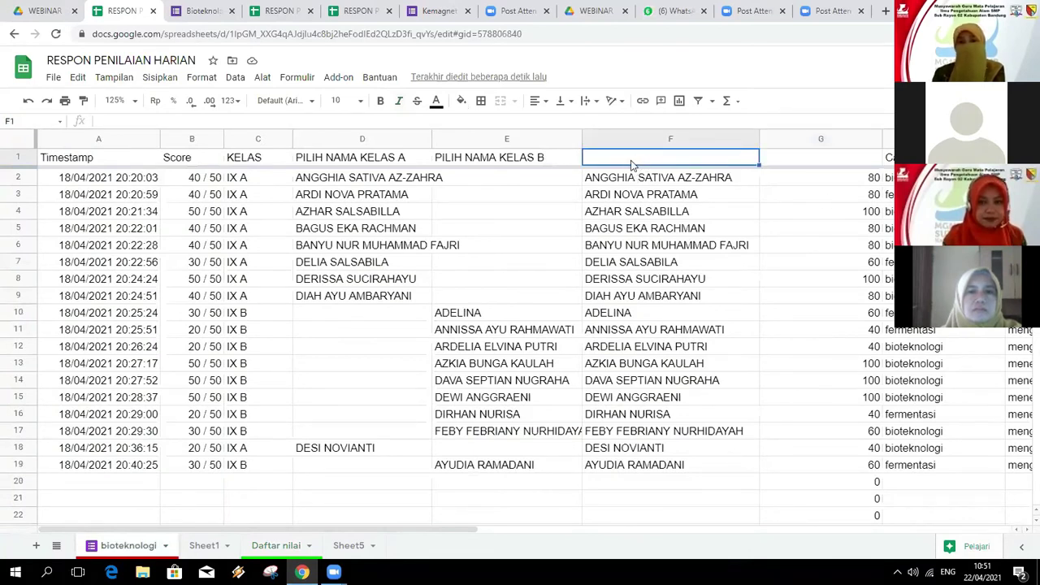
{"action": "left_click", "coordinate": [626, 182]}
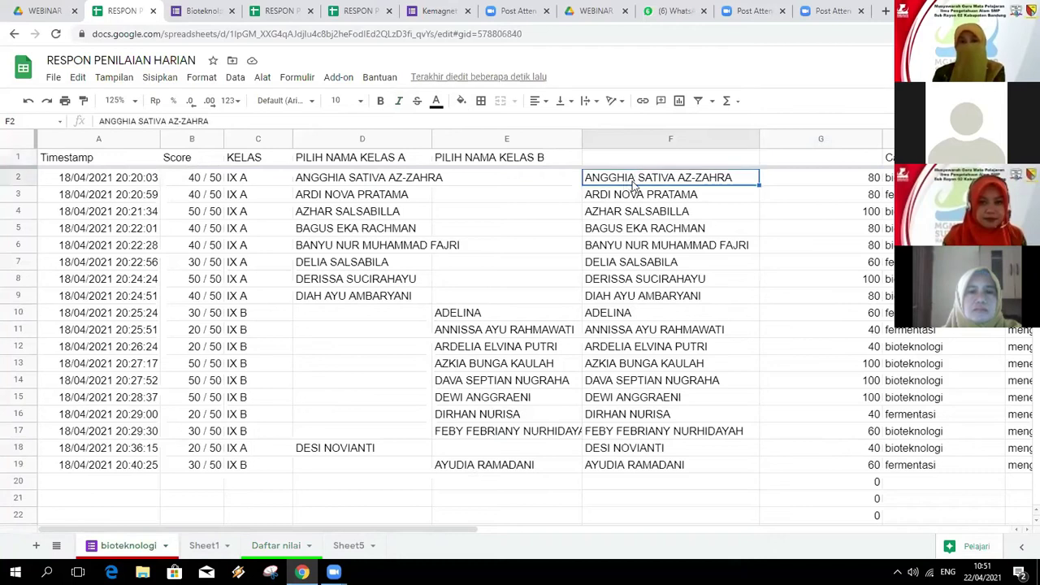
{"action": "left_click", "coordinate": [708, 163]}
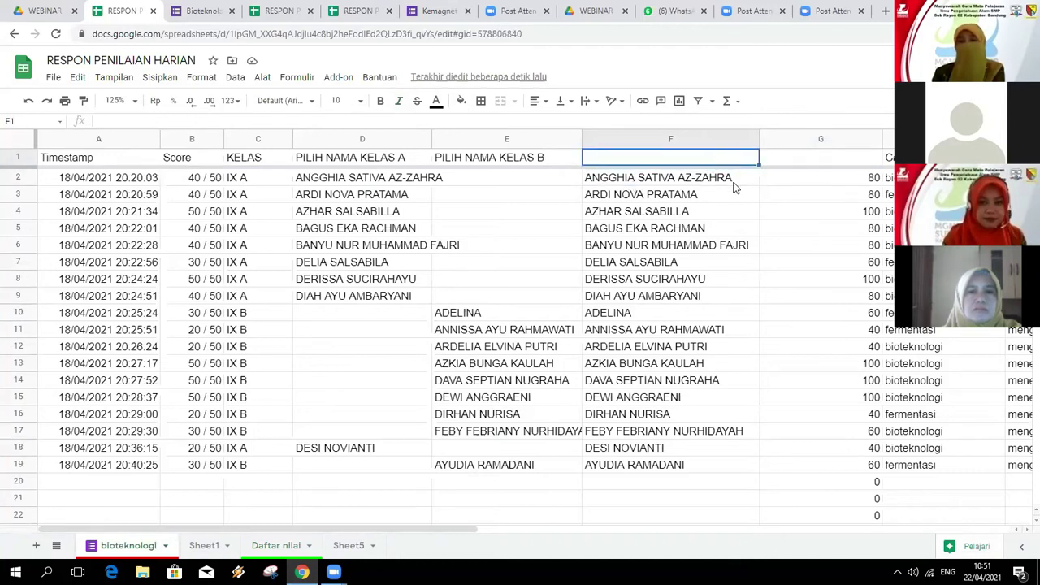
{"action": "left_click", "coordinate": [827, 160]}
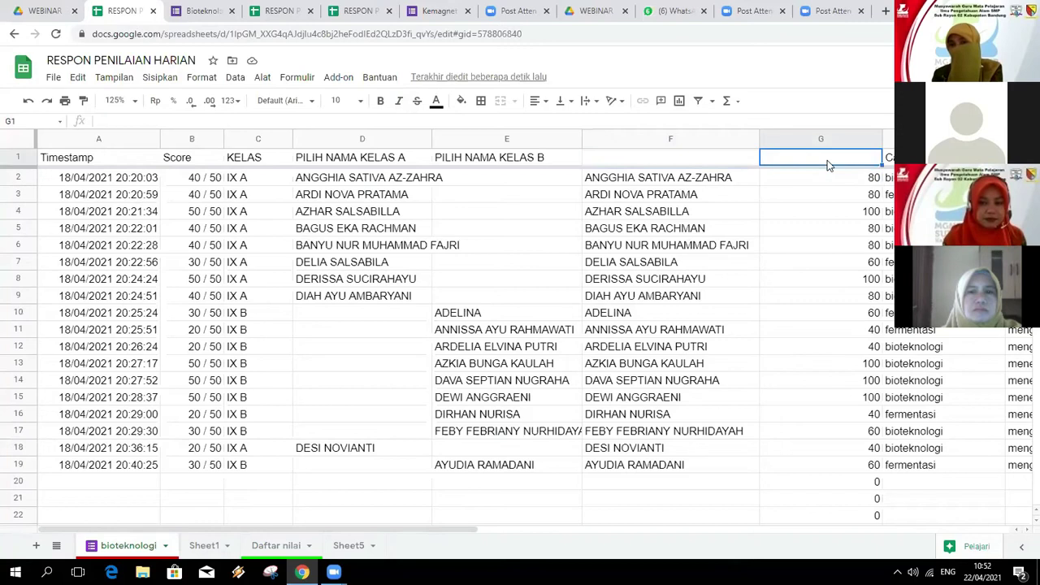
{"action": "left_click", "coordinate": [816, 181]}
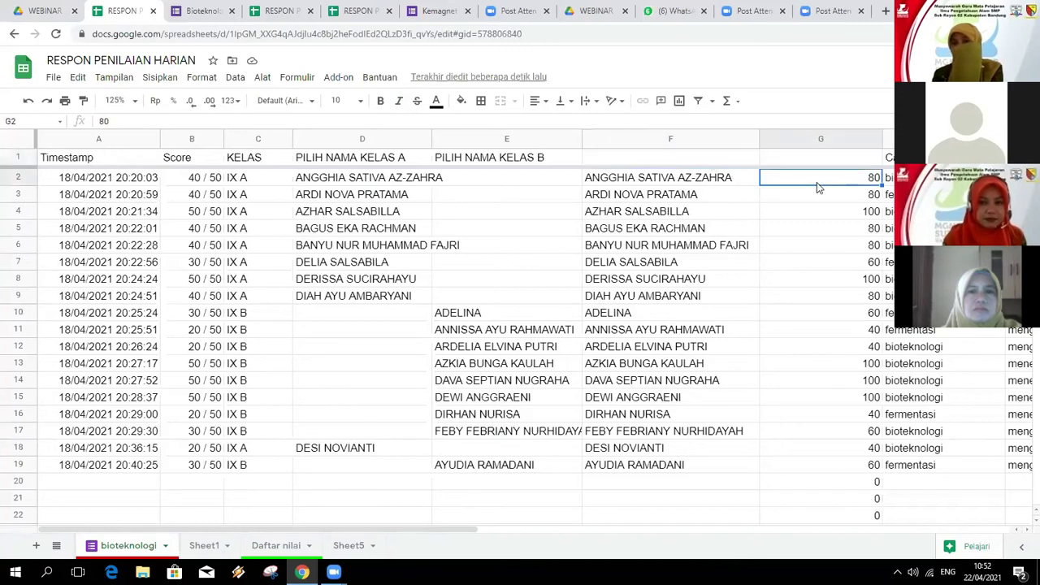
{"action": "left_click", "coordinate": [657, 179]}
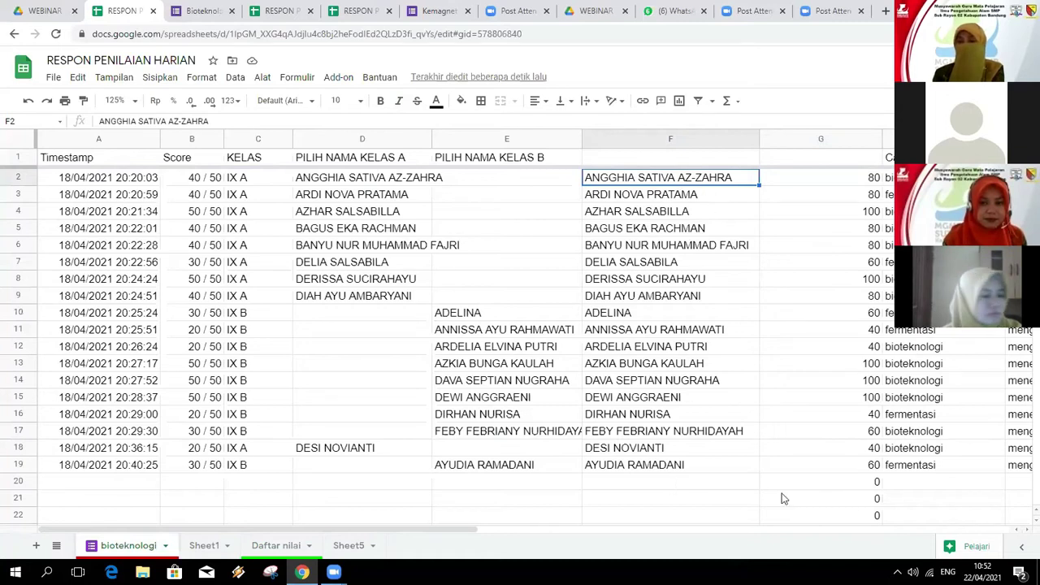
{"action": "left_click", "coordinate": [701, 159]}
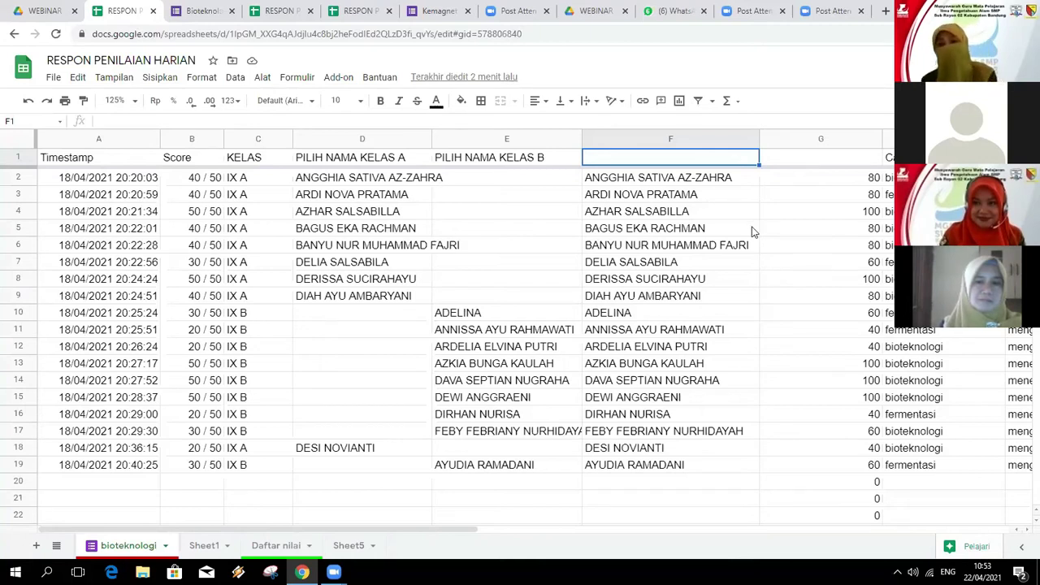
Step: Reload the spreadsheet and recheck the cells in columns F and G, including both header cells
{"action": "left_click", "coordinate": [55, 34]}
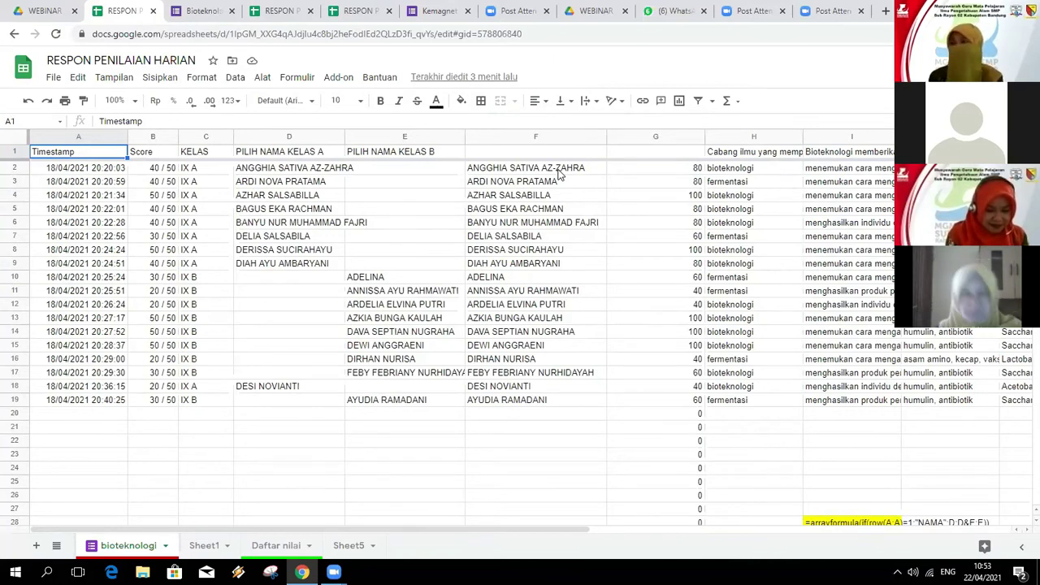
{"action": "left_click", "coordinate": [558, 170]}
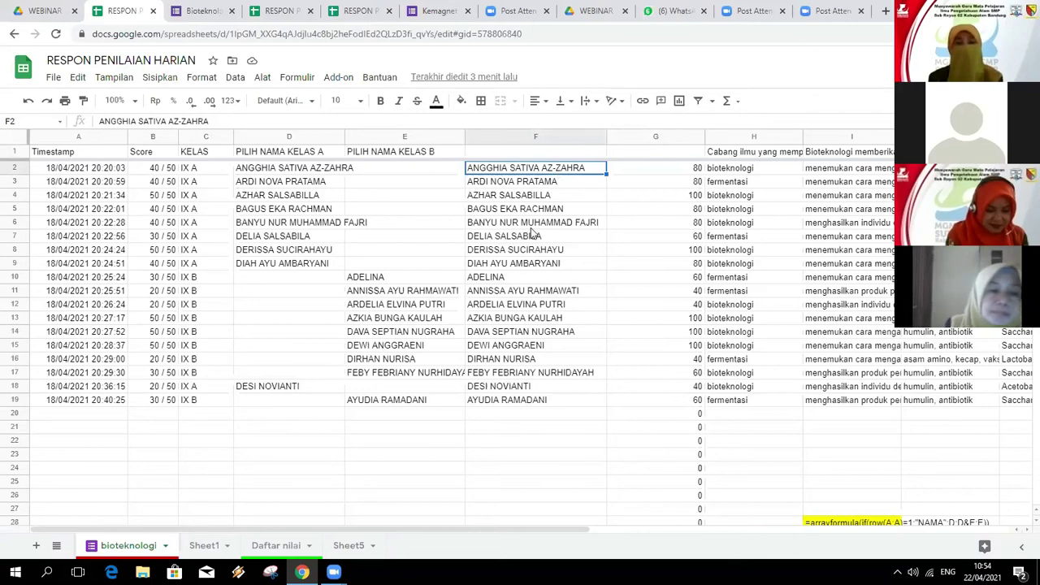
{"action": "left_click", "coordinate": [547, 418]}
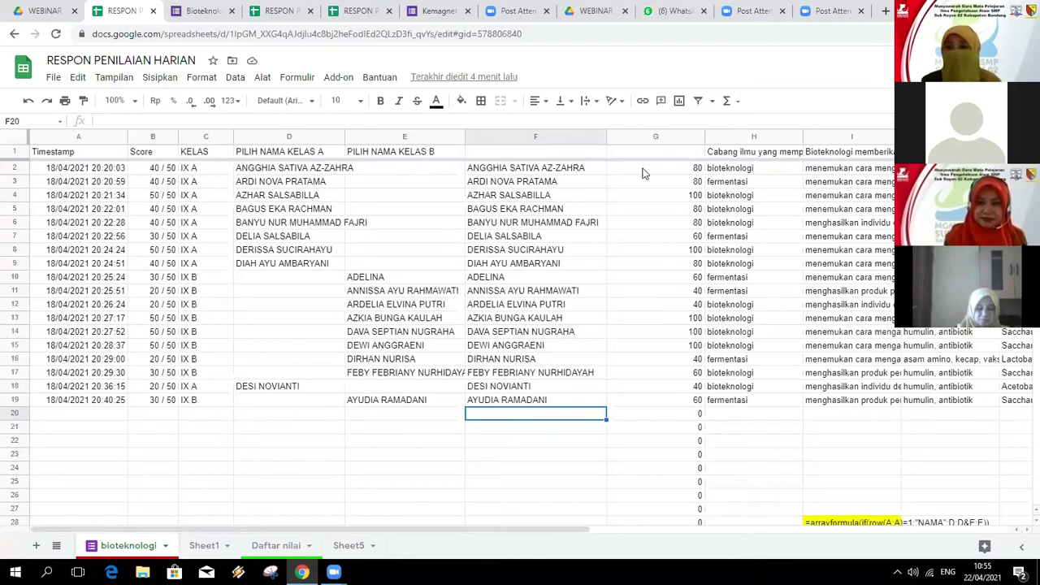
{"action": "left_click", "coordinate": [572, 171]}
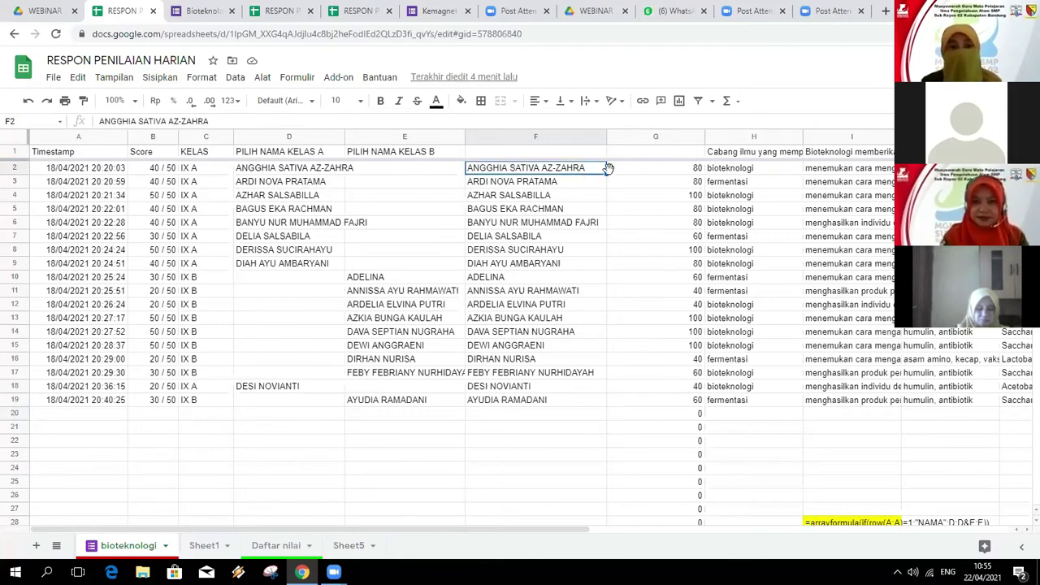
{"action": "left_click", "coordinate": [637, 155]}
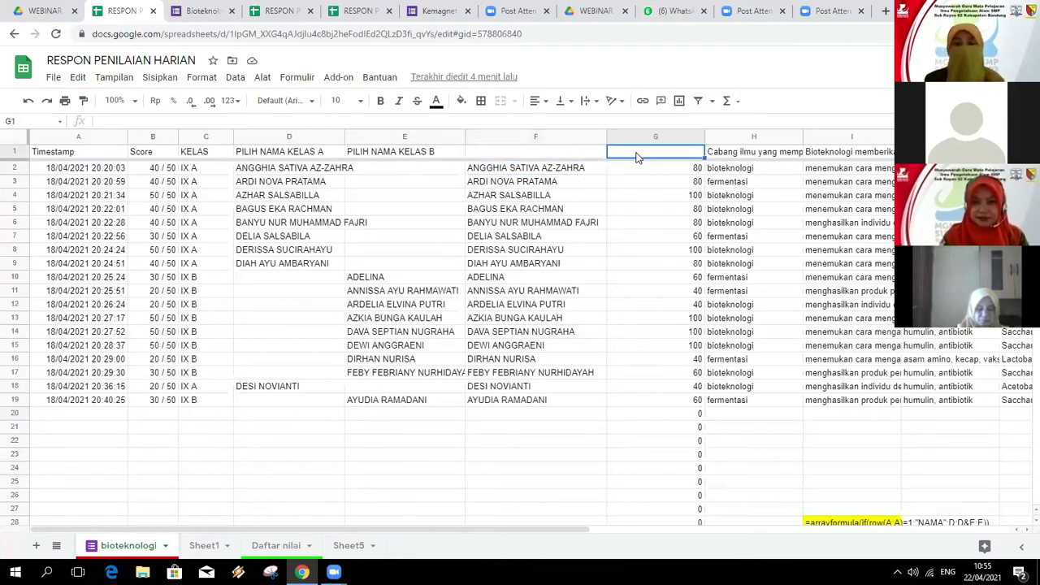
{"action": "left_click", "coordinate": [583, 154]}
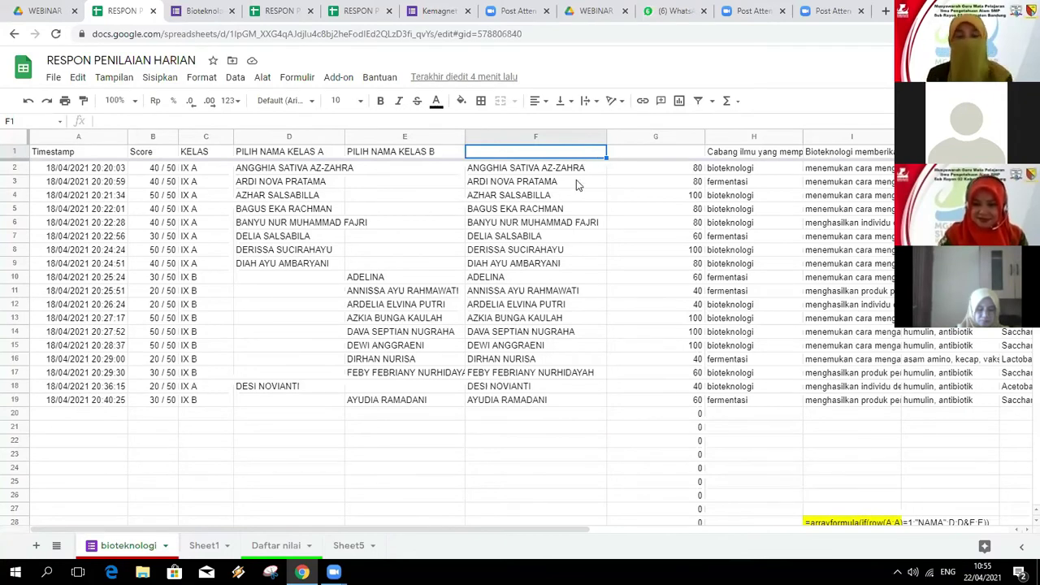
{"action": "left_click", "coordinate": [633, 226]}
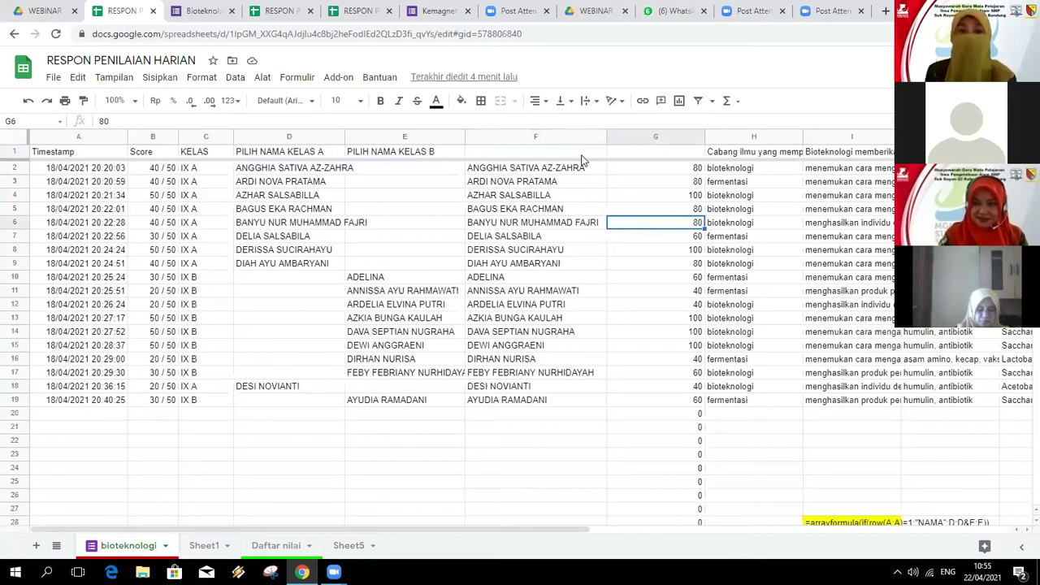
Step: Inspect F1 and G20 on the bioteknologi sheet, reload the spreadsheet, and recheck F1, F2 and F15
{"action": "left_click", "coordinate": [583, 154]}
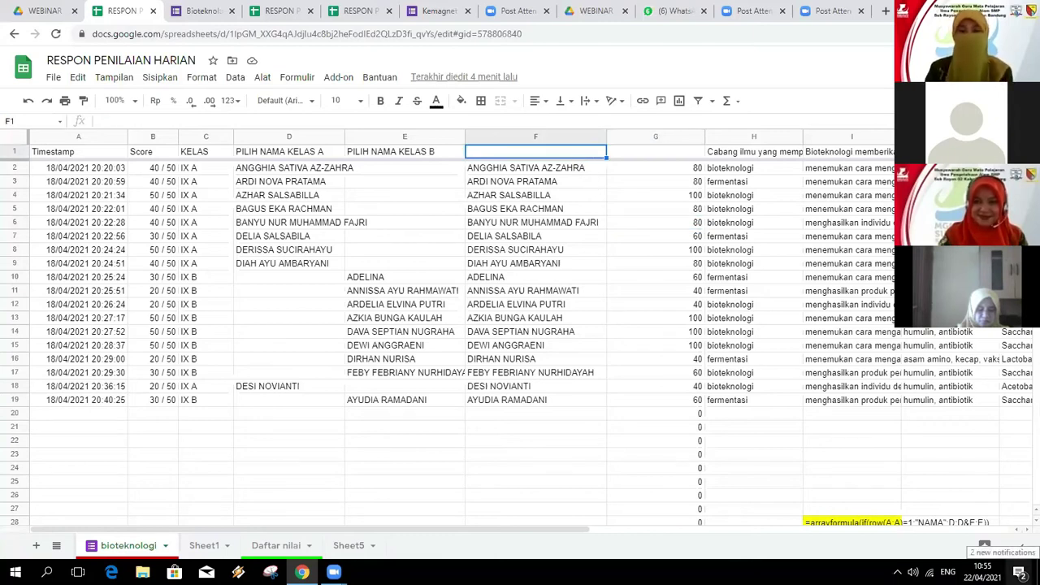
{"action": "left_click", "coordinate": [609, 418]}
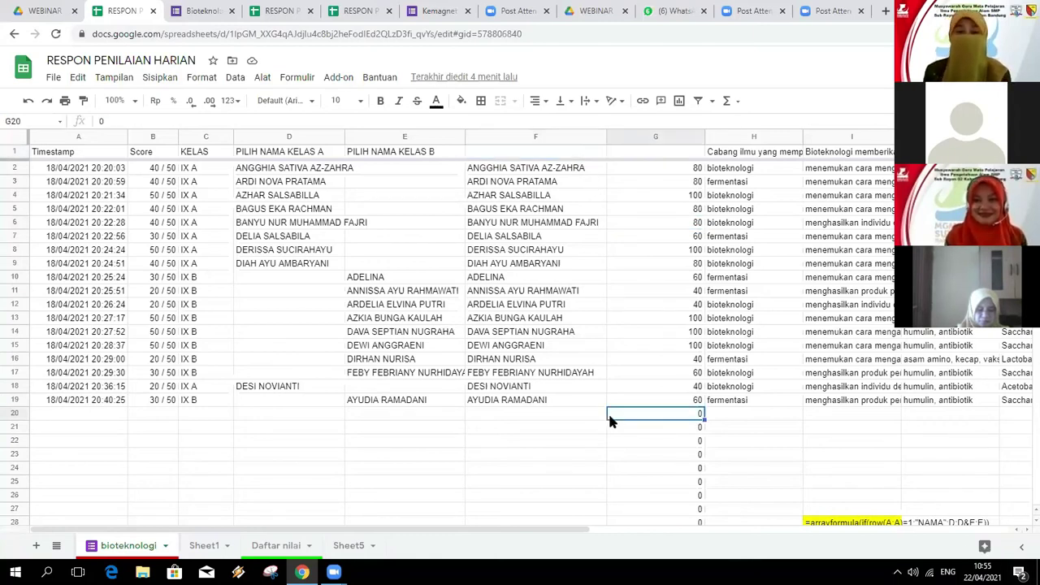
{"action": "left_click", "coordinate": [55, 34]}
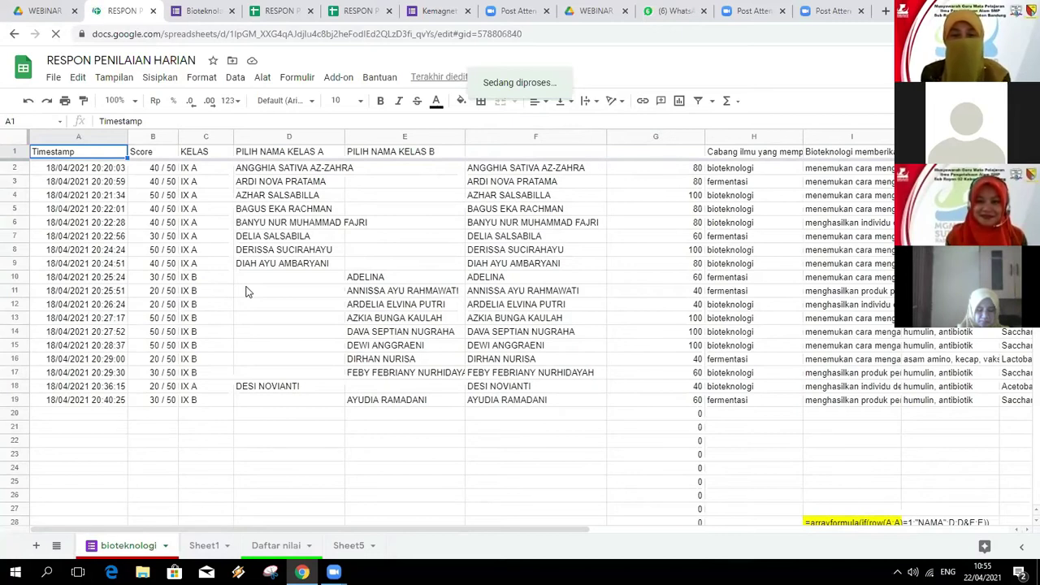
{"action": "left_click", "coordinate": [546, 155]}
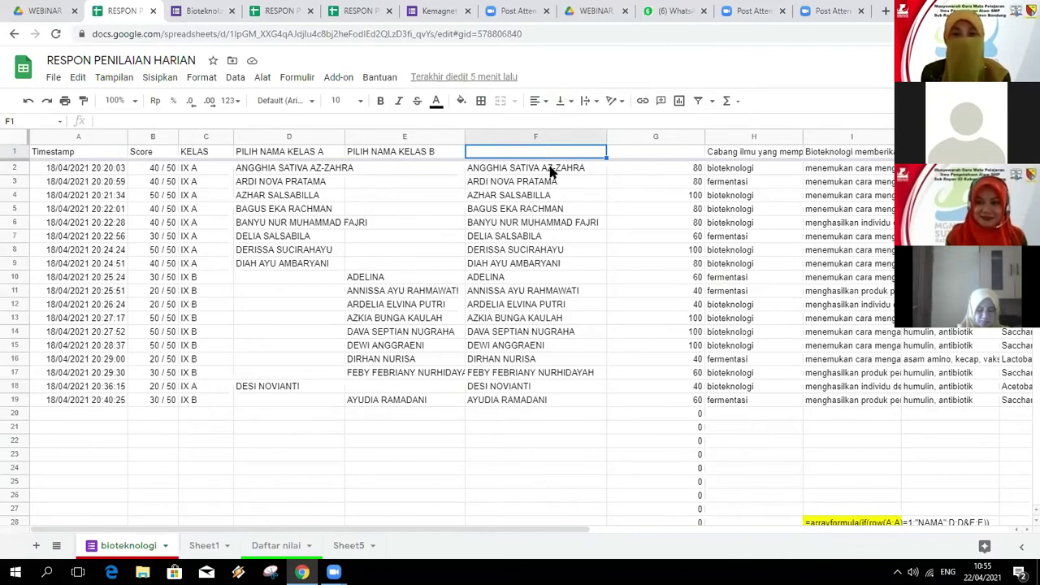
{"action": "left_click", "coordinate": [551, 168]}
{"action": "left_click", "coordinate": [559, 156]}
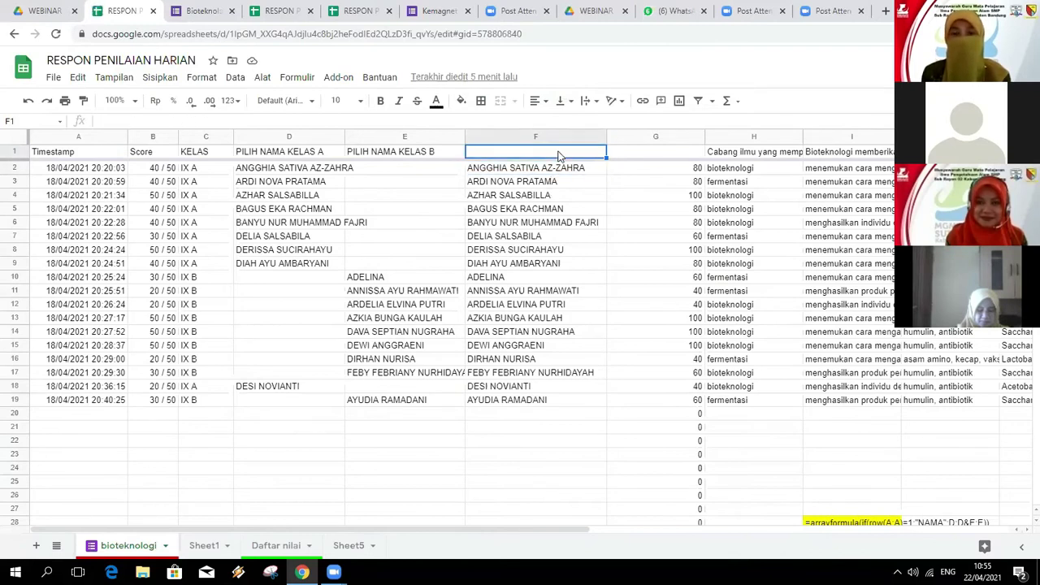
{"action": "left_click", "coordinate": [533, 348]}
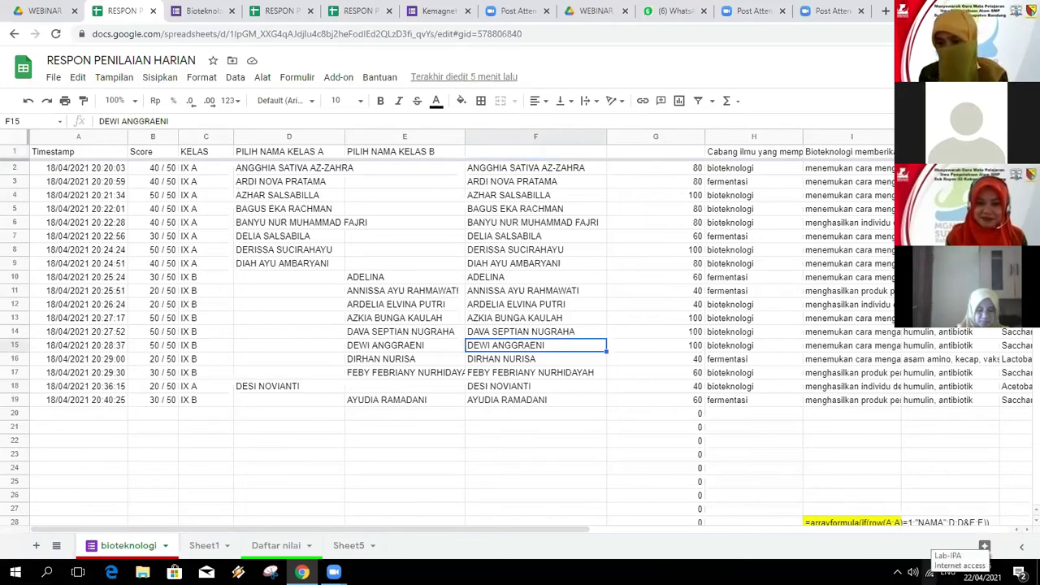
Step: Switch the computer's Wi-Fi connection to the LDKS2021 network and return to the spreadsheet
{"action": "left_click", "coordinate": [929, 572]}
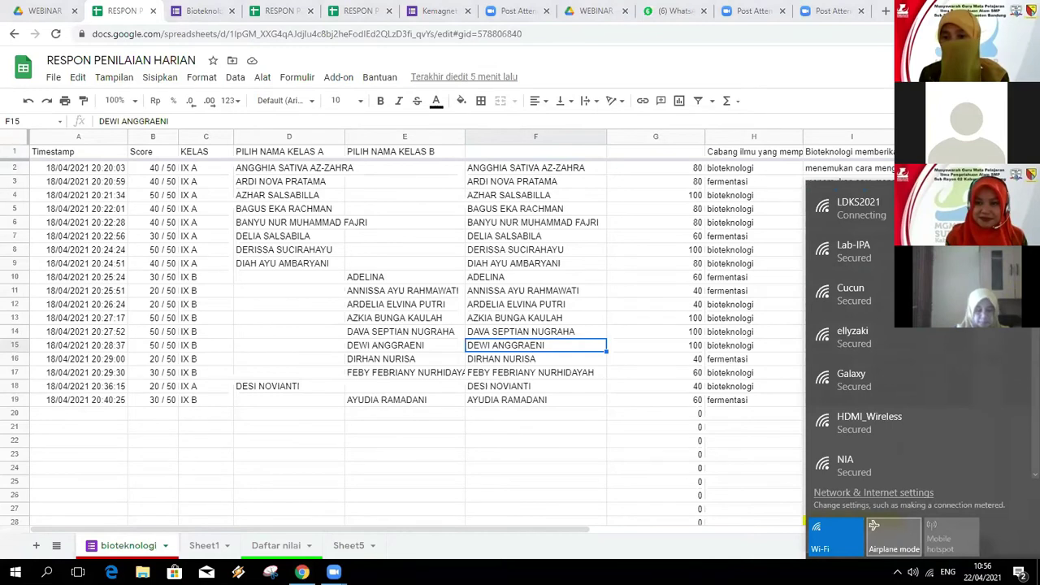
{"action": "left_click", "coordinate": [609, 460]}
{"action": "left_click", "coordinate": [621, 455]}
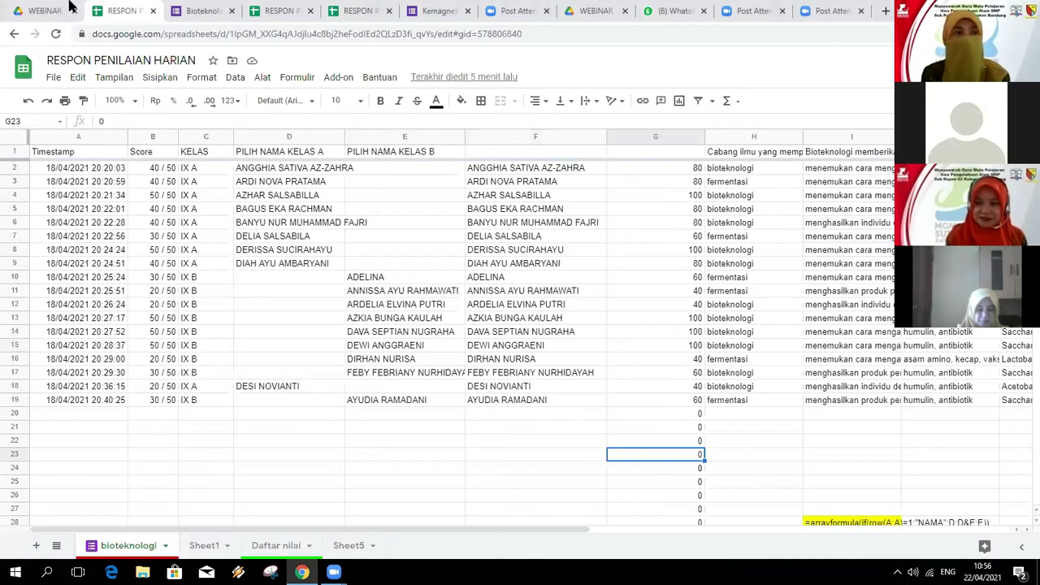
Step: Reload the spreadsheet on the new connection and inspect F1, F3 and F2 on the bioteknologi sheet
{"action": "left_click", "coordinate": [56, 35]}
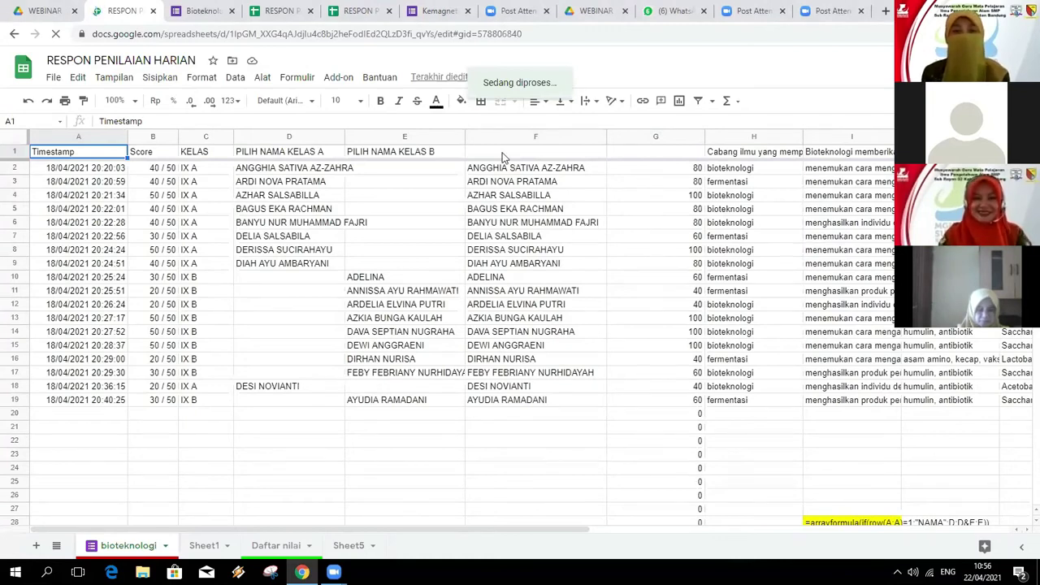
{"action": "left_click", "coordinate": [503, 157]}
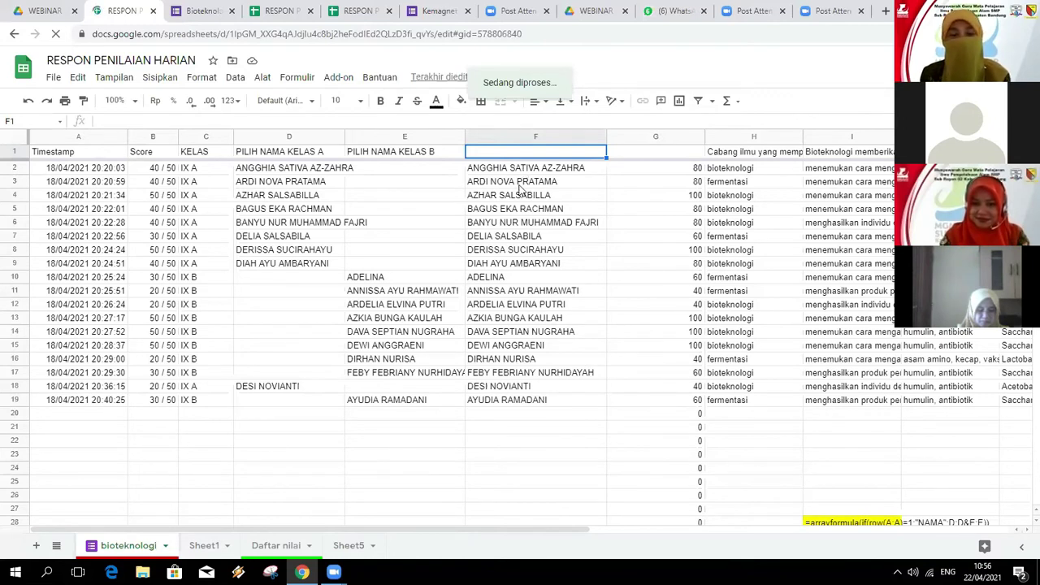
{"action": "left_click", "coordinate": [520, 177]}
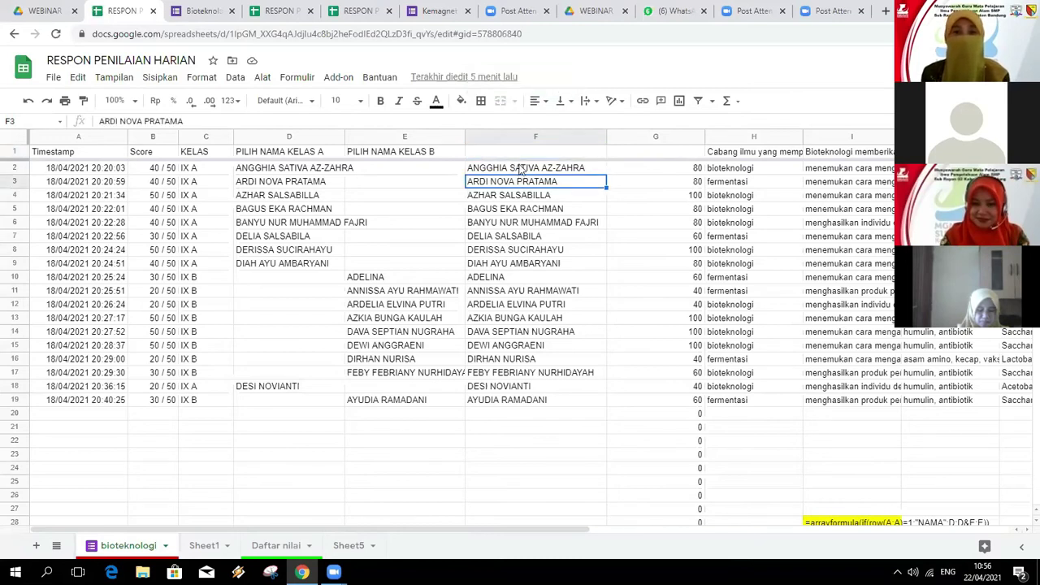
{"action": "left_click", "coordinate": [518, 169]}
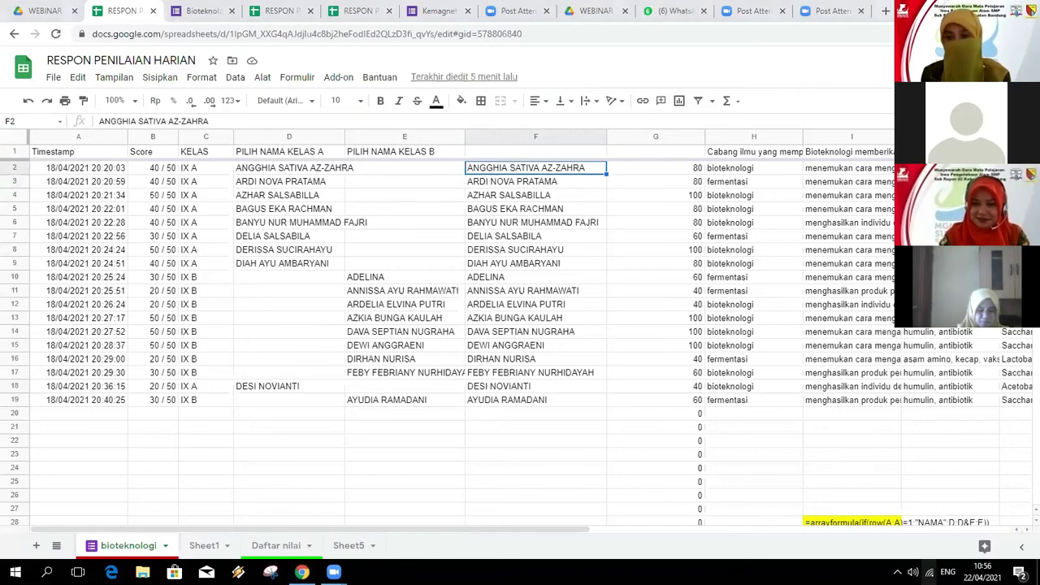
Step: Check the Wi-Fi connection status, then recheck cells G22 and F2 on the bioteknologi sheet
{"action": "left_click", "coordinate": [930, 572]}
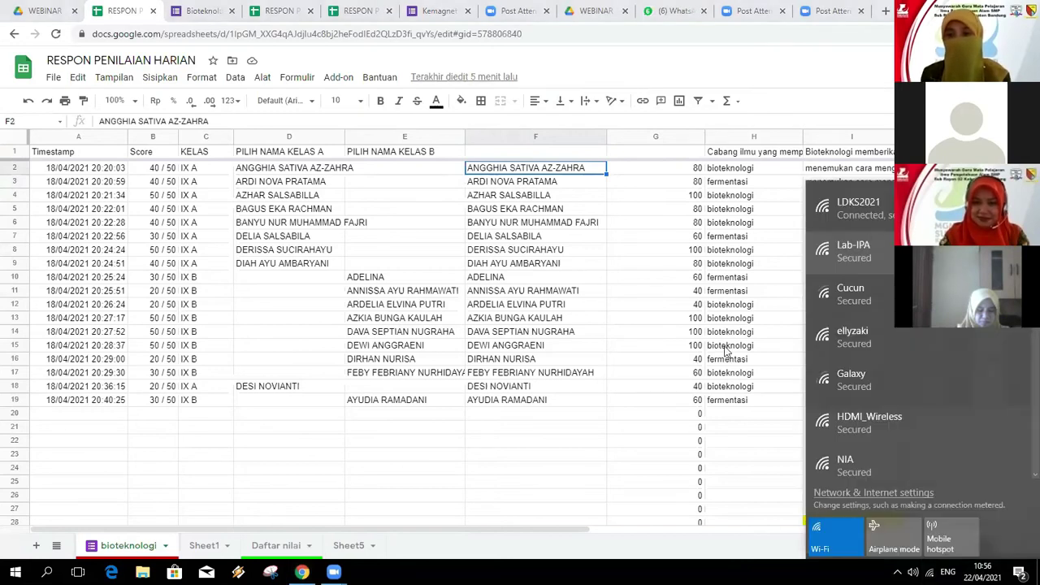
{"action": "left_click", "coordinate": [652, 441]}
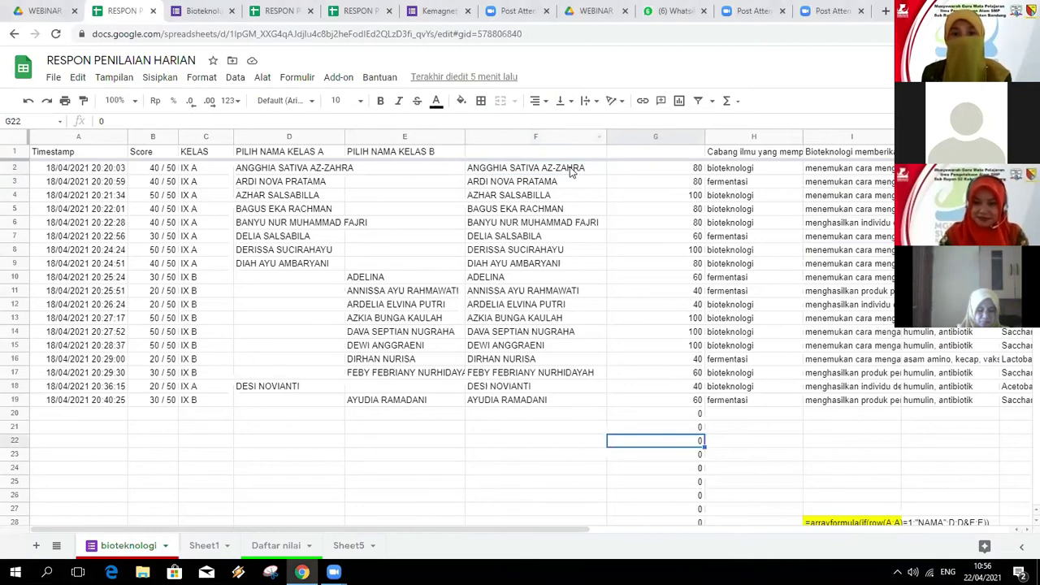
{"action": "left_click", "coordinate": [573, 172]}
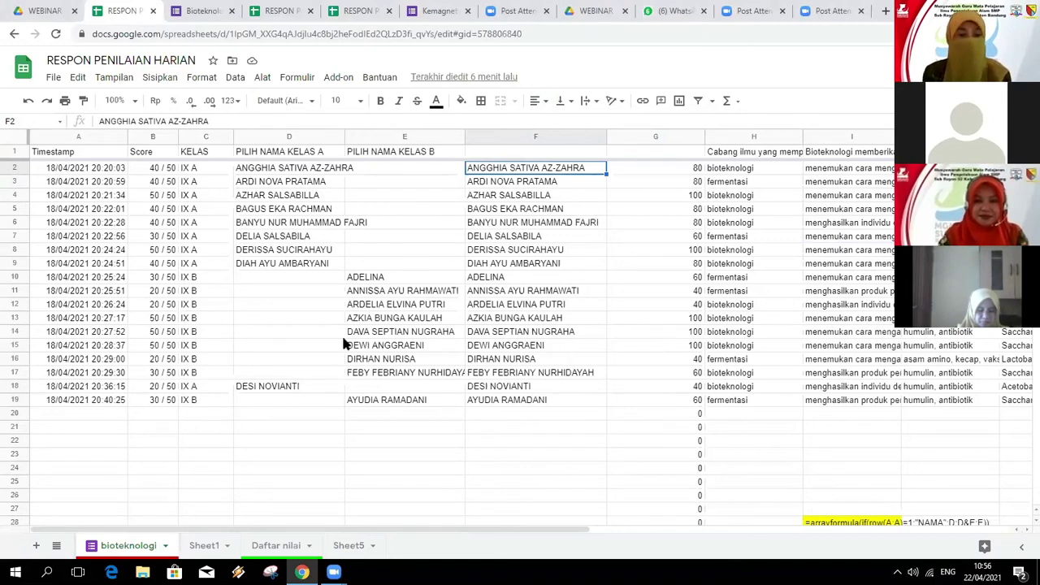
Step: Open the Kemagnetan form from the WEBINAR folder in Google Drive
{"action": "left_click", "coordinate": [37, 11]}
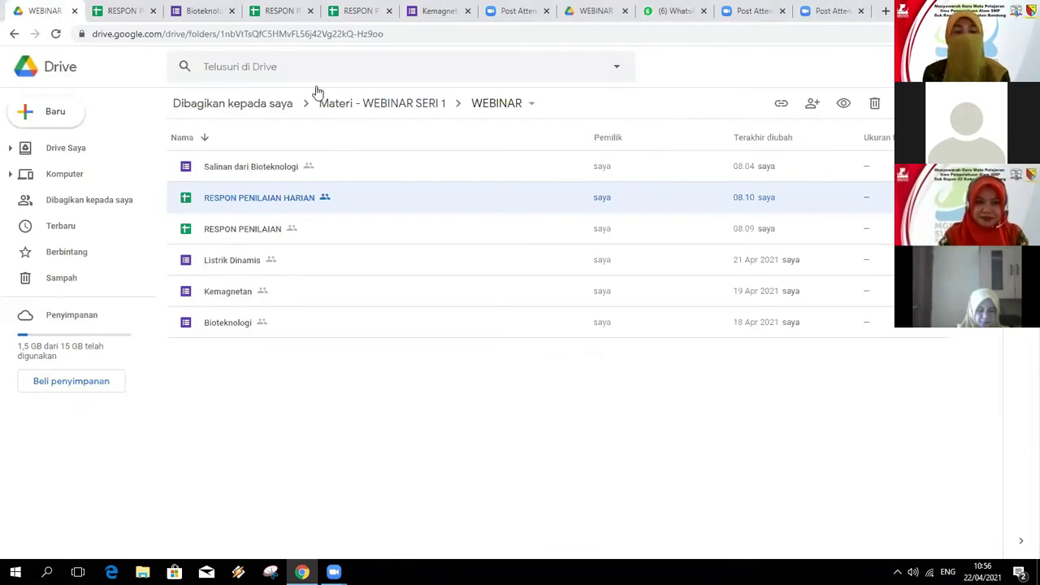
{"action": "key", "text": "ctrl+Tab"}
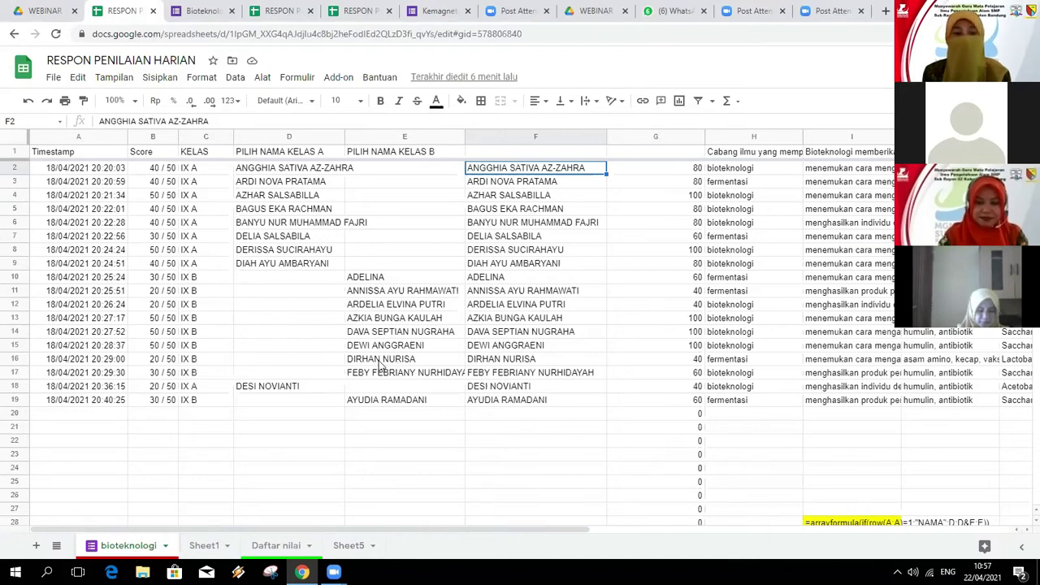
{"action": "left_click", "coordinate": [41, 12]}
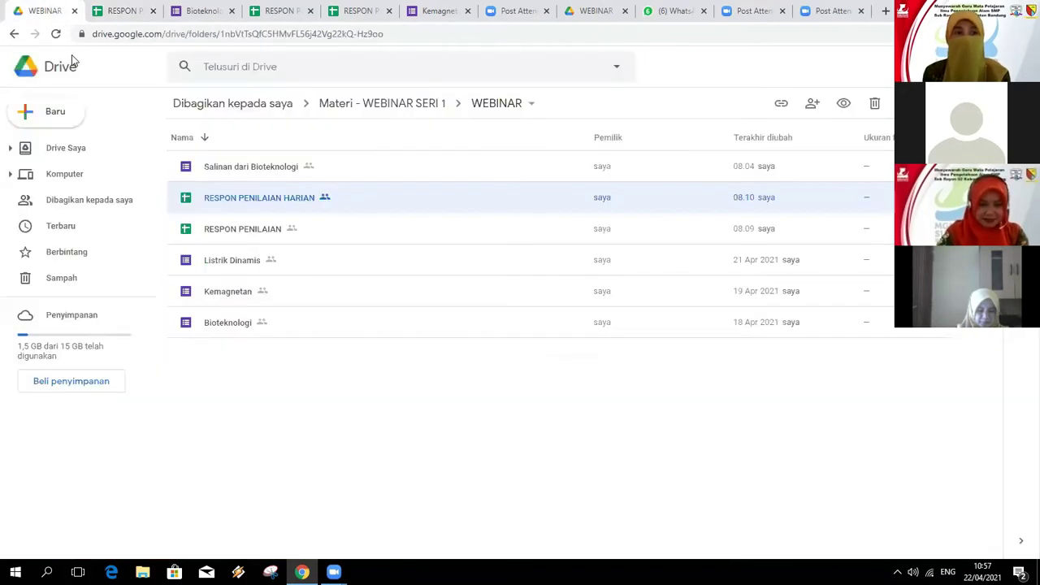
{"action": "double_click", "coordinate": [233, 299]}
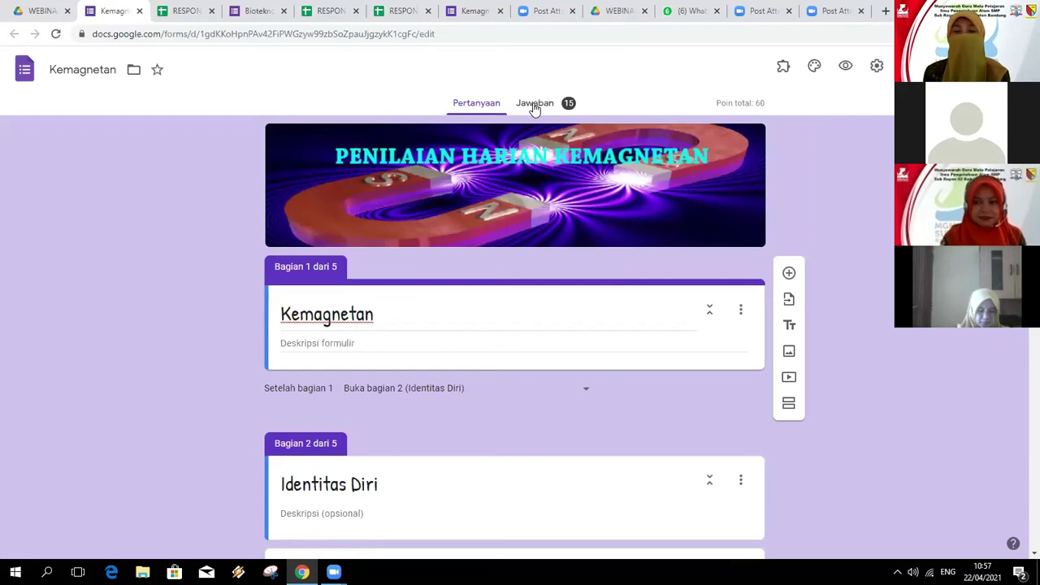
Step: Link the Kemagnetan form's responses to the existing RESPON PENILAIAN HARIAN spreadsheet
{"action": "left_click", "coordinate": [535, 107]}
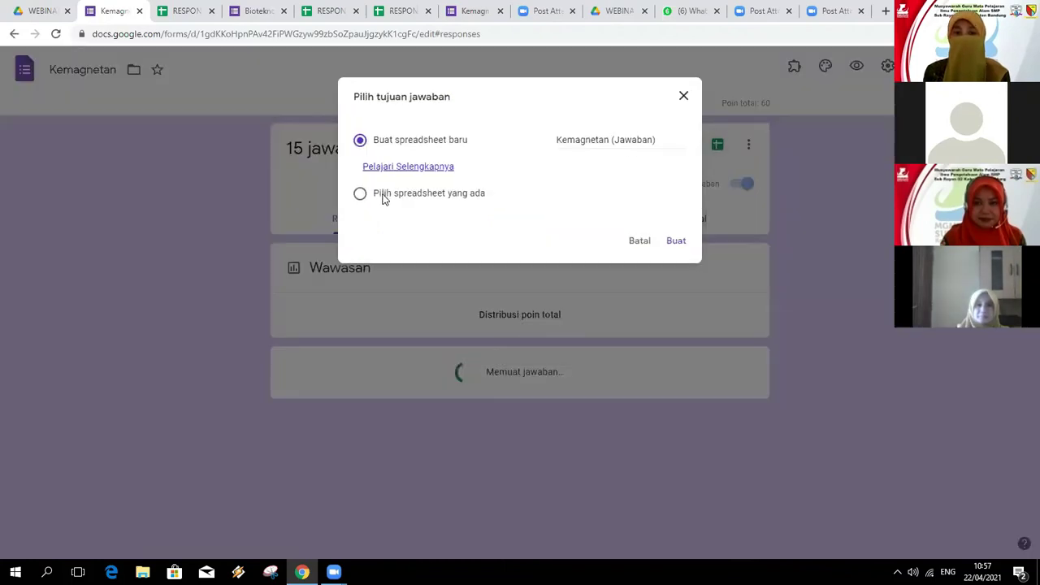
{"action": "left_click", "coordinate": [379, 195]}
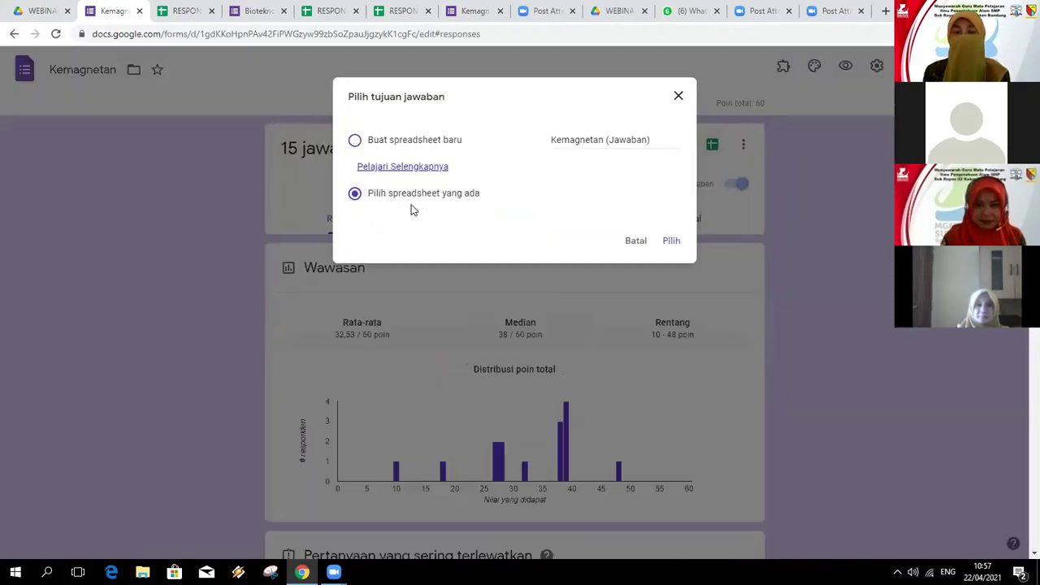
{"action": "left_click", "coordinate": [667, 240]}
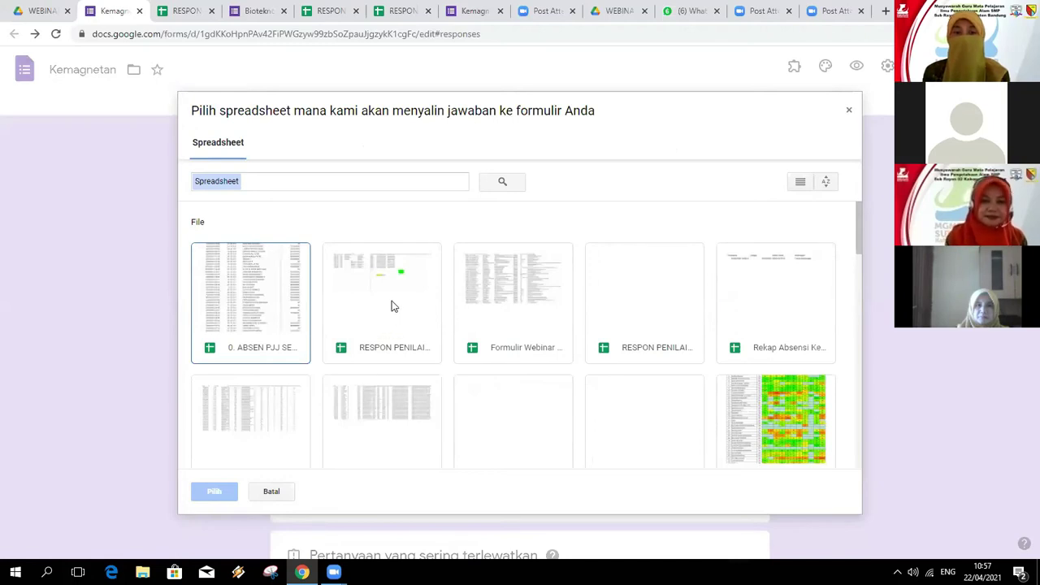
{"action": "left_click", "coordinate": [391, 306]}
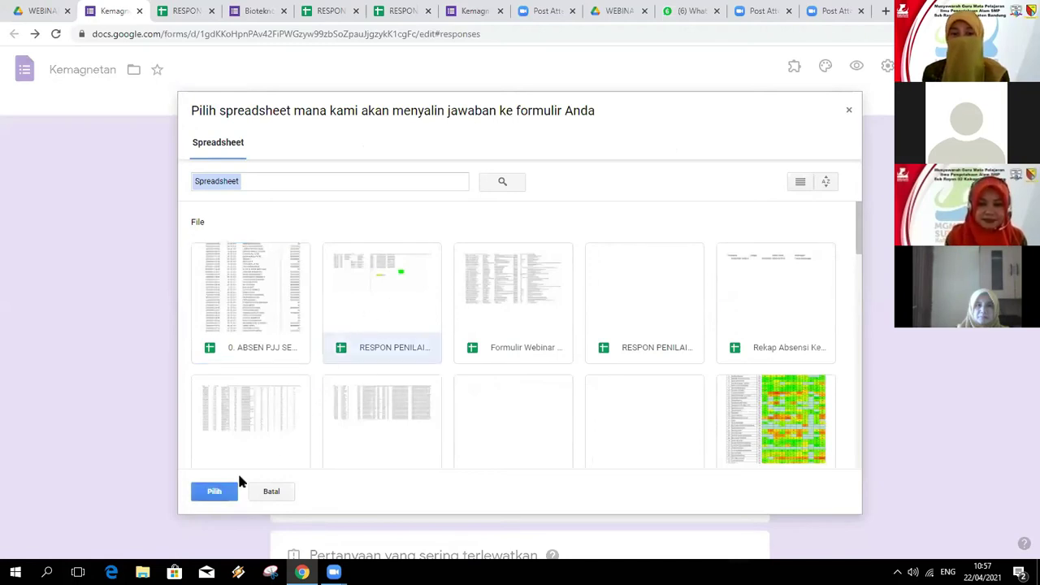
{"action": "left_click", "coordinate": [215, 492]}
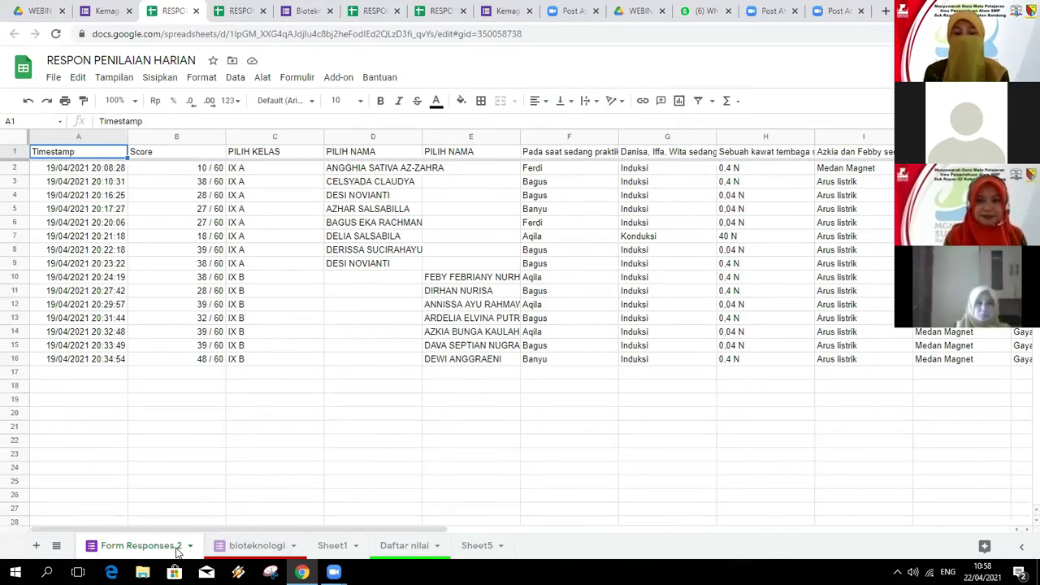
Step: Rename the Form Responses 2 sheet as Kemagnetan
{"action": "right_click", "coordinate": [177, 552]}
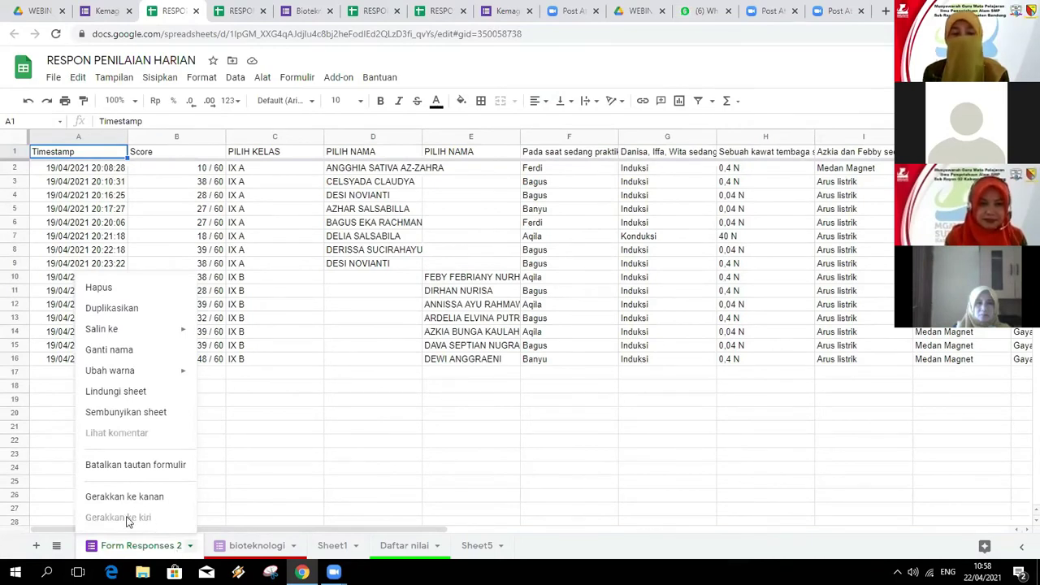
{"action": "key", "text": "Up"}
{"action": "key", "text": "Up"}
{"action": "key", "text": "Return"}
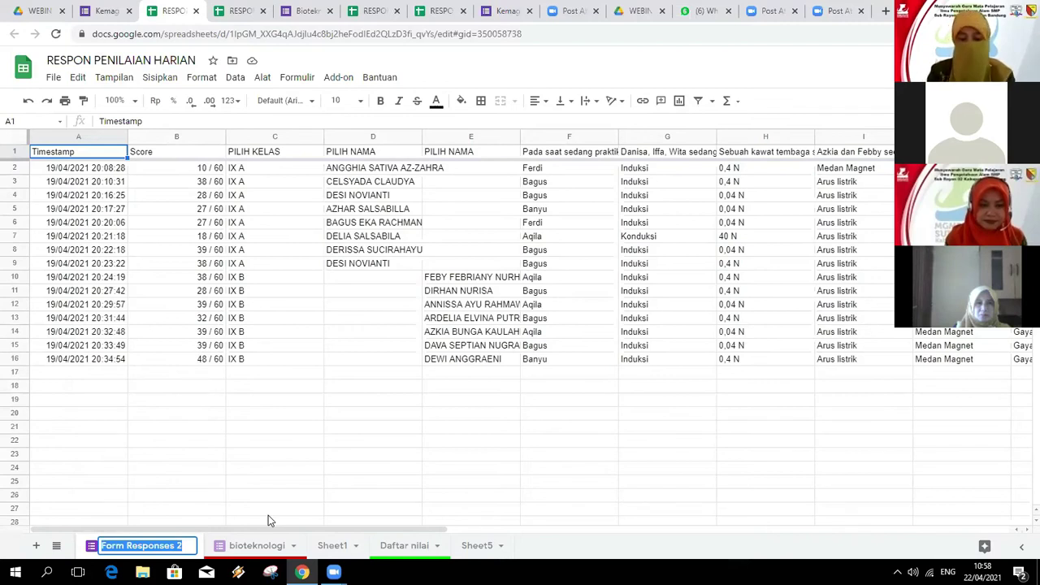
{"action": "type", "text": "kEMAG"}
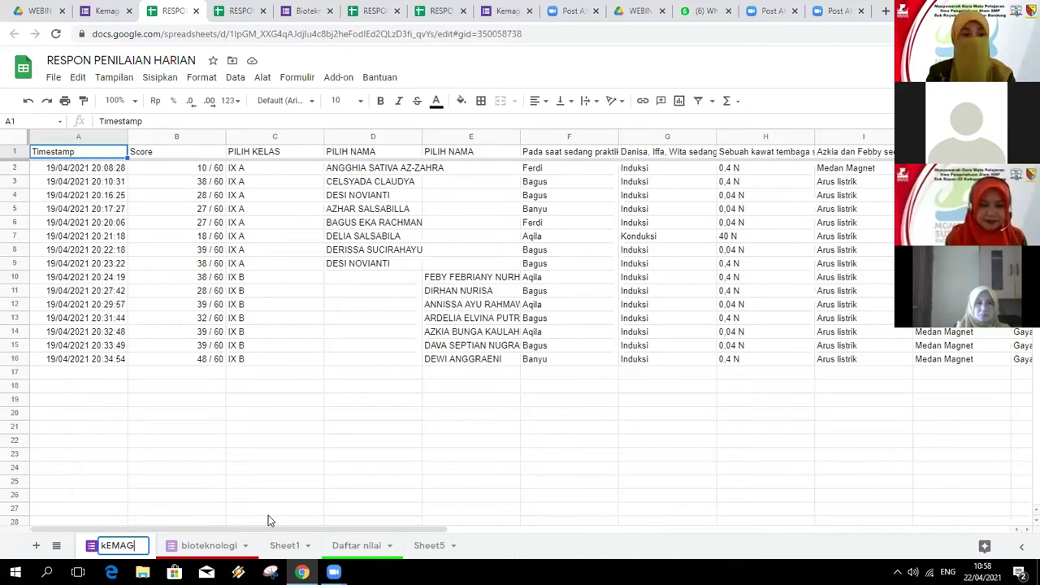
{"action": "key", "text": "BackSpace"}
{"action": "key", "text": "BackSpace"}
{"action": "key", "text": "BackSpace"}
{"action": "key", "text": "BackSpace"}
{"action": "key", "text": "BackSpace"}
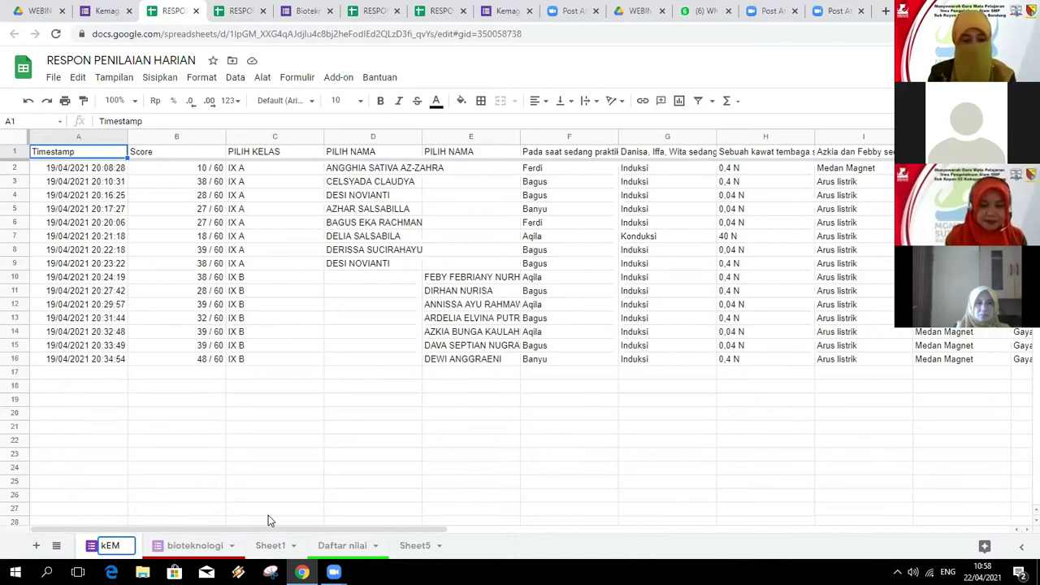
{"action": "type", "text": "K"}
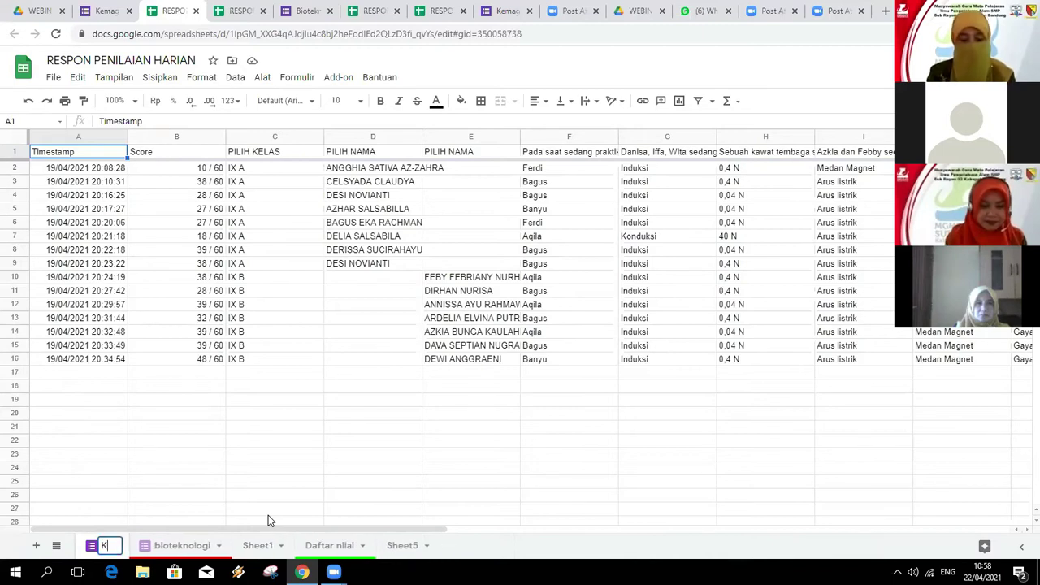
{"action": "type", "text": "emag"}
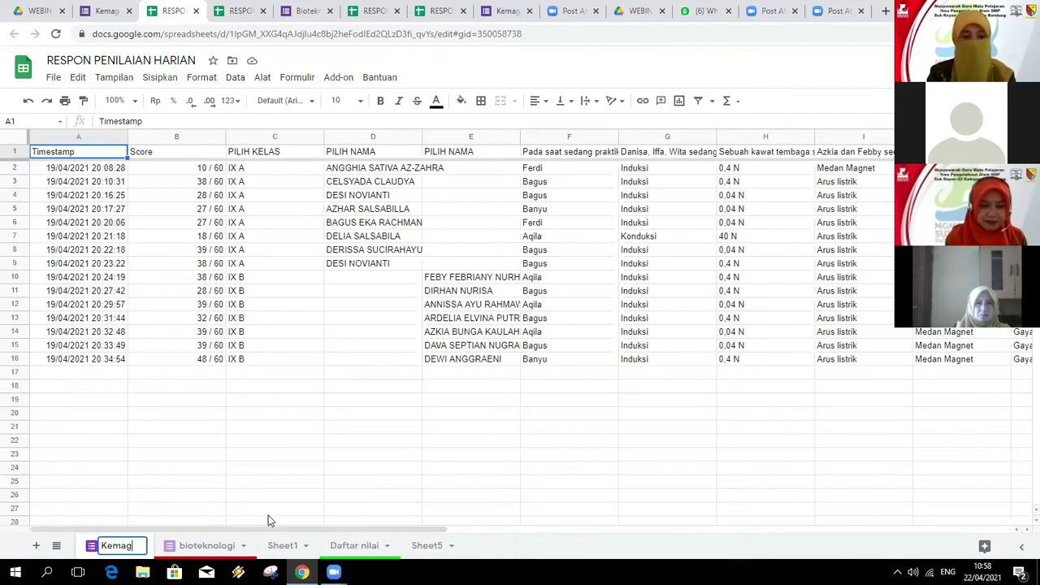
{"action": "type", "text": "netan"}
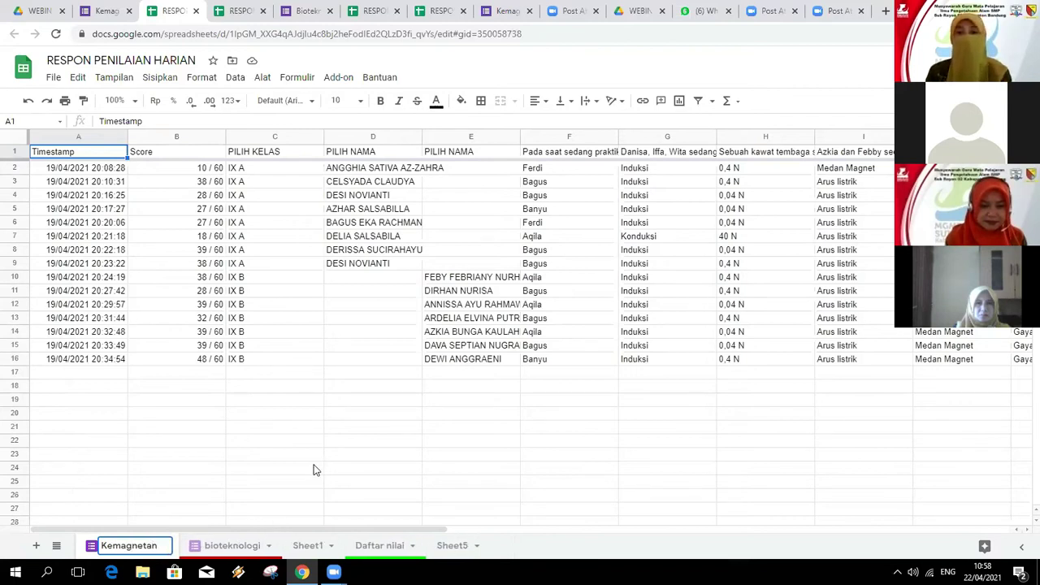
{"action": "left_click", "coordinate": [317, 470]}
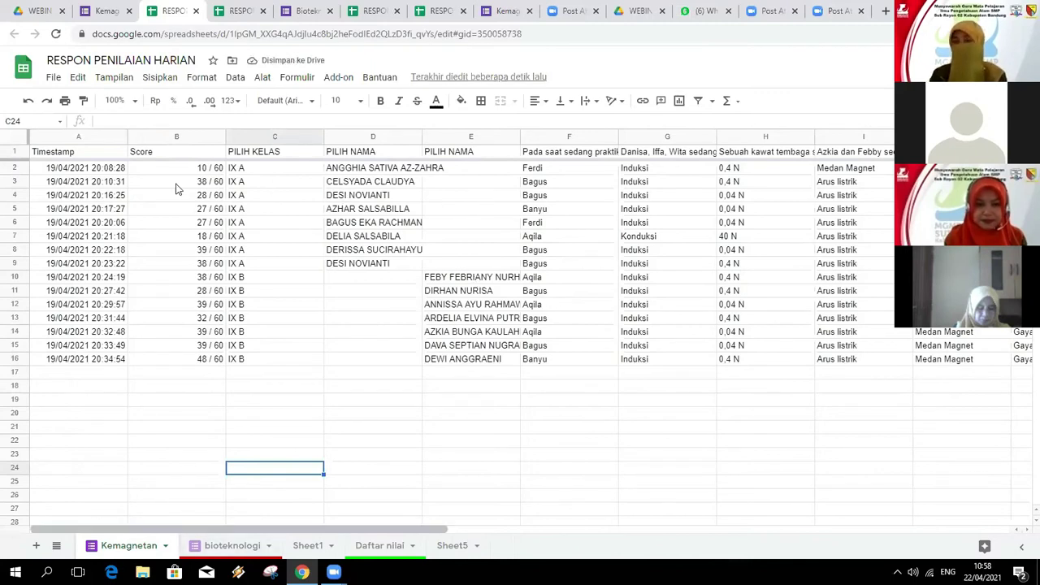
Step: Insert two blank columns before column F, between the second PILIH NAMA column and the first question
{"action": "left_click", "coordinate": [568, 454]}
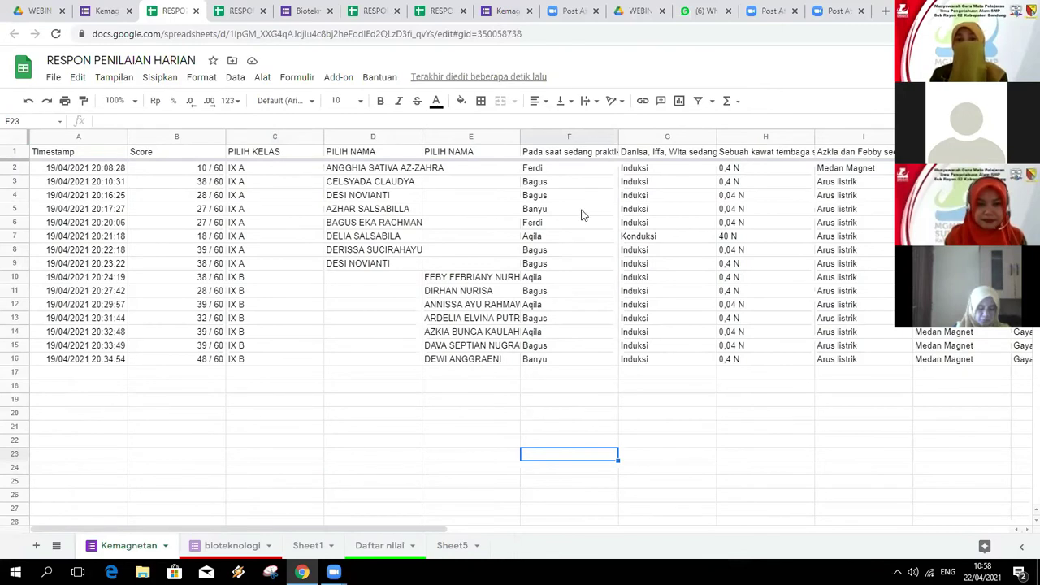
{"action": "left_click", "coordinate": [532, 135]}
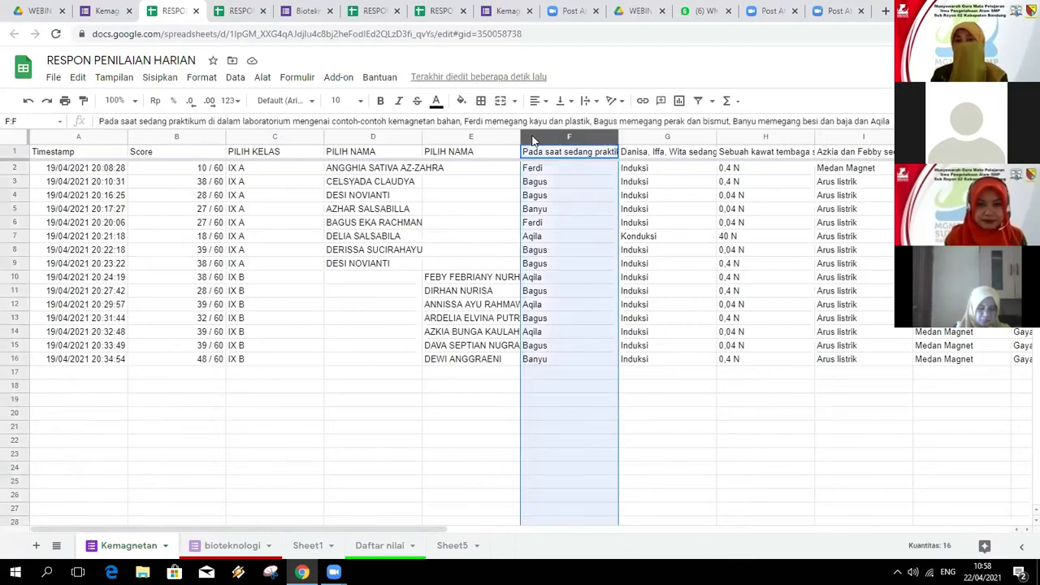
{"action": "right_click", "coordinate": [532, 140]}
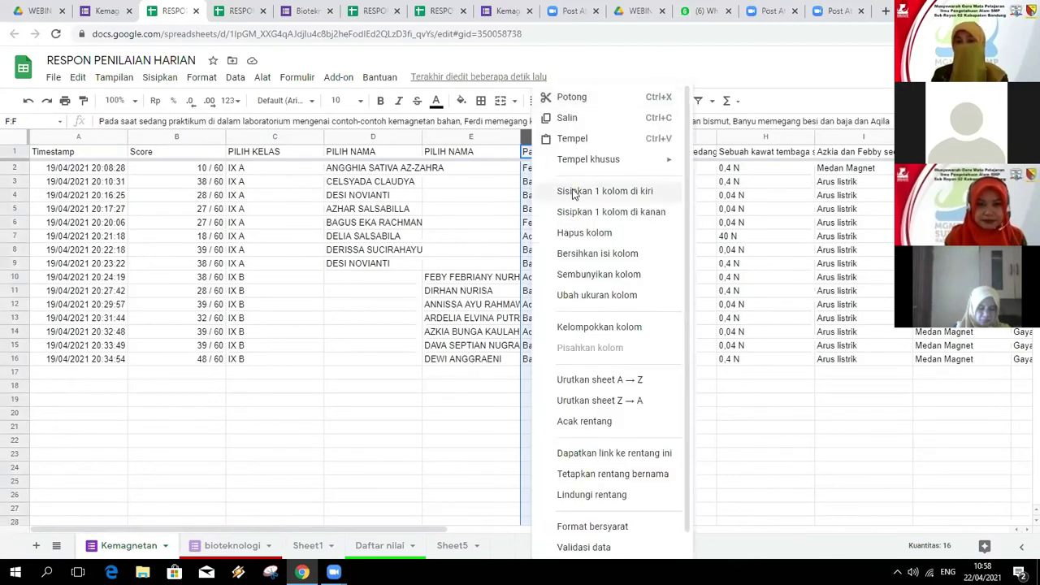
{"action": "left_click", "coordinate": [573, 191]}
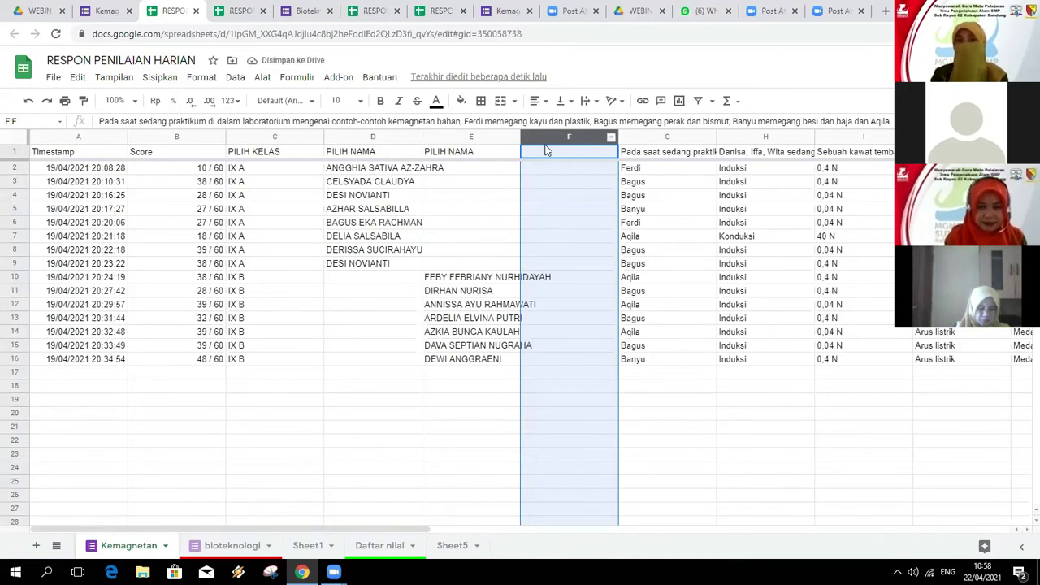
{"action": "right_click", "coordinate": [571, 186]}
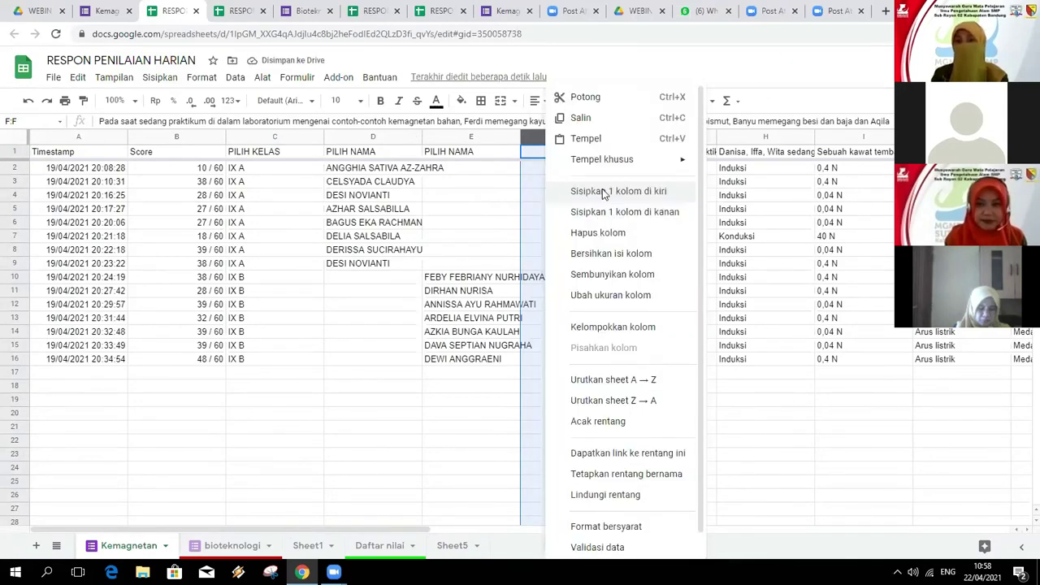
{"action": "left_click", "coordinate": [602, 190]}
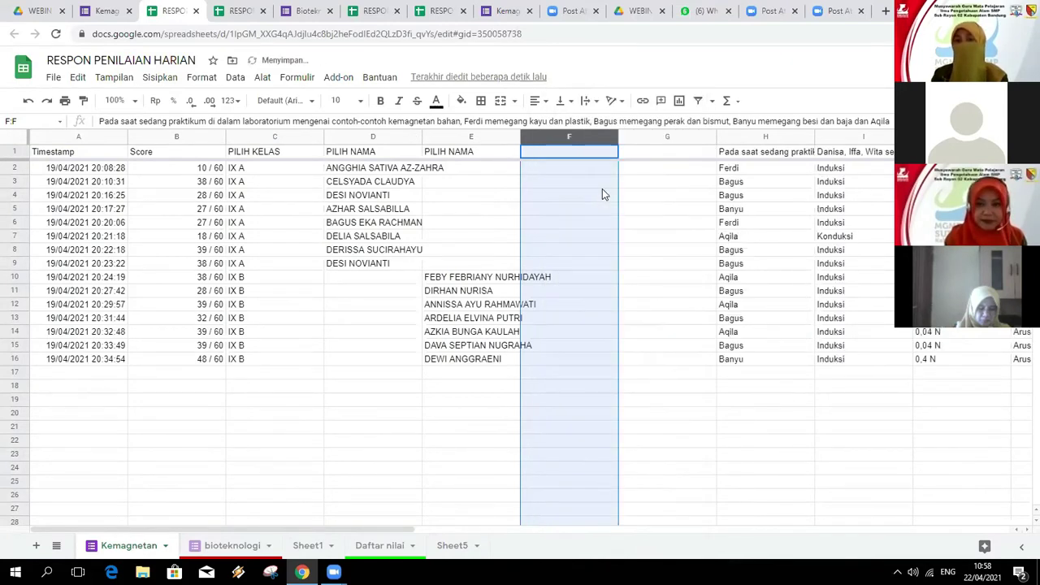
{"action": "left_click", "coordinate": [678, 197]}
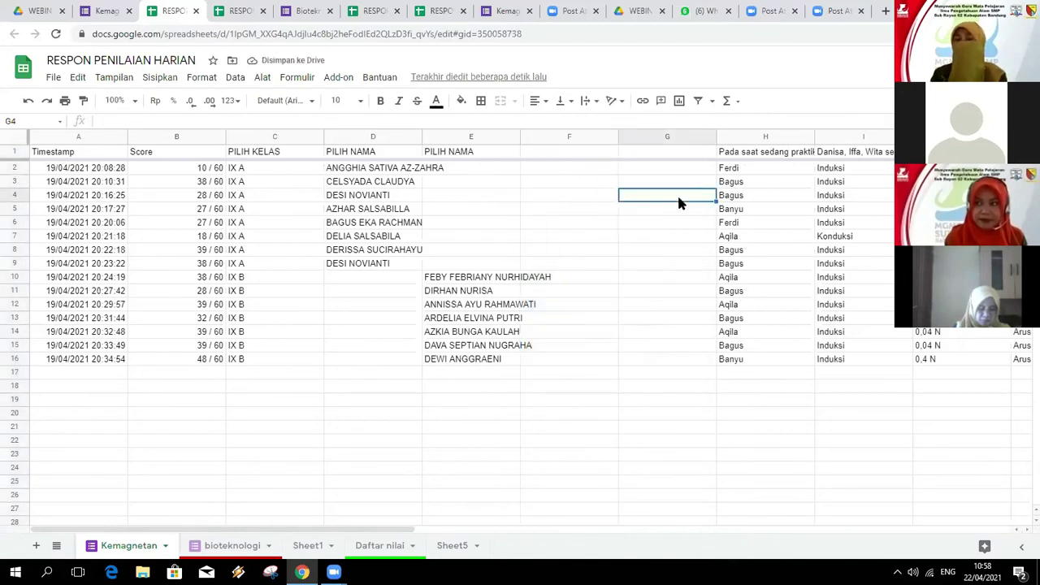
Step: Try to combine the two PILIH NAMA columns by entering =D2+E2 in cell F2
{"action": "left_click", "coordinate": [587, 154]}
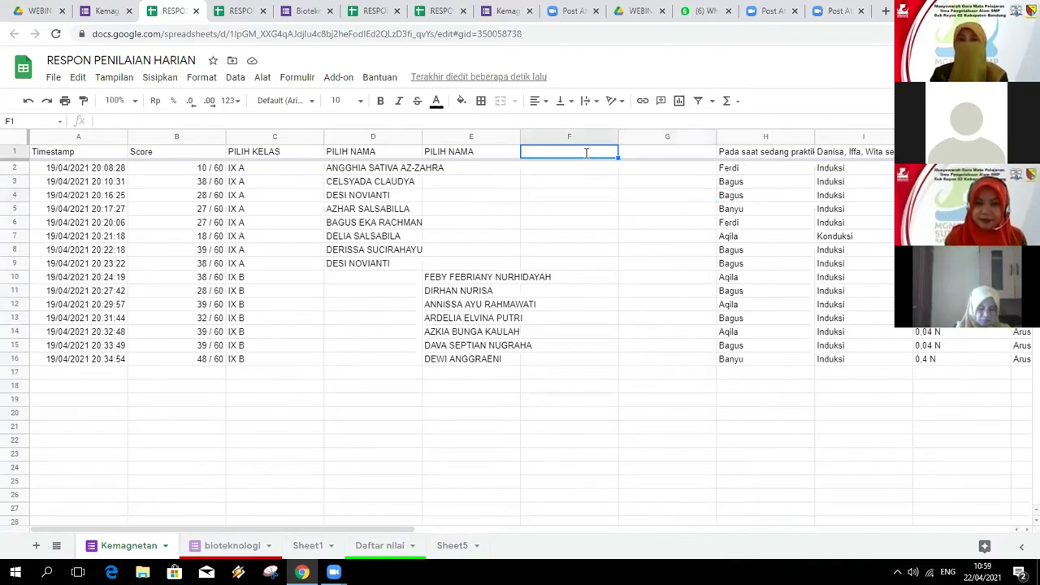
{"action": "left_click", "coordinate": [138, 122]}
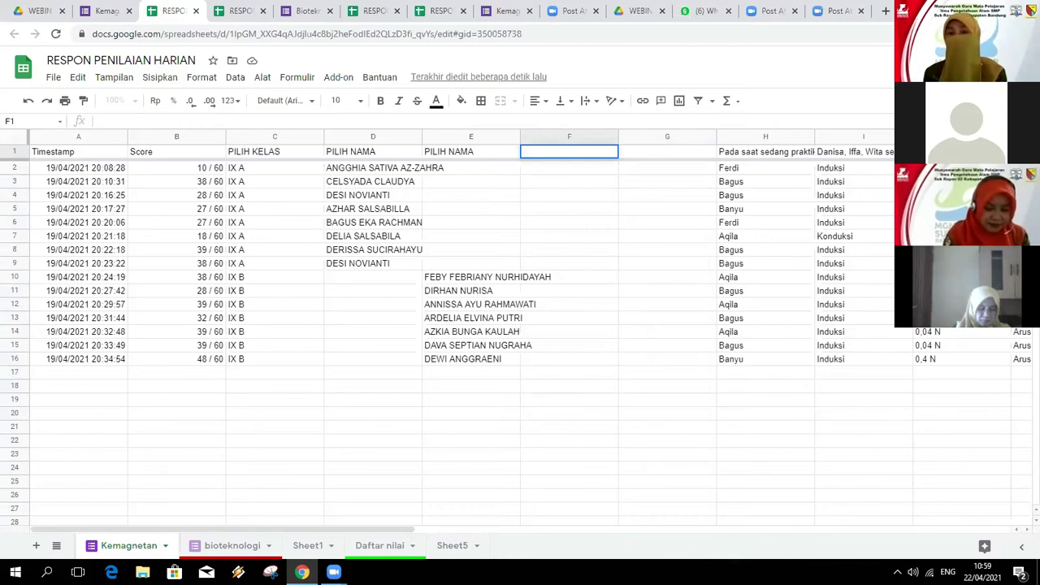
{"action": "left_click", "coordinate": [577, 172]}
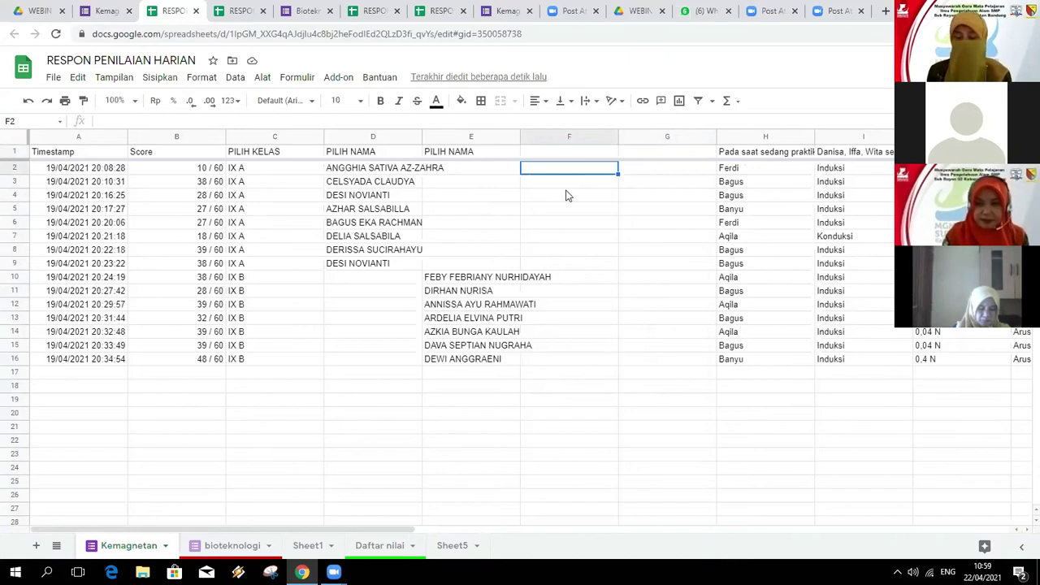
{"action": "type", "text": "="}
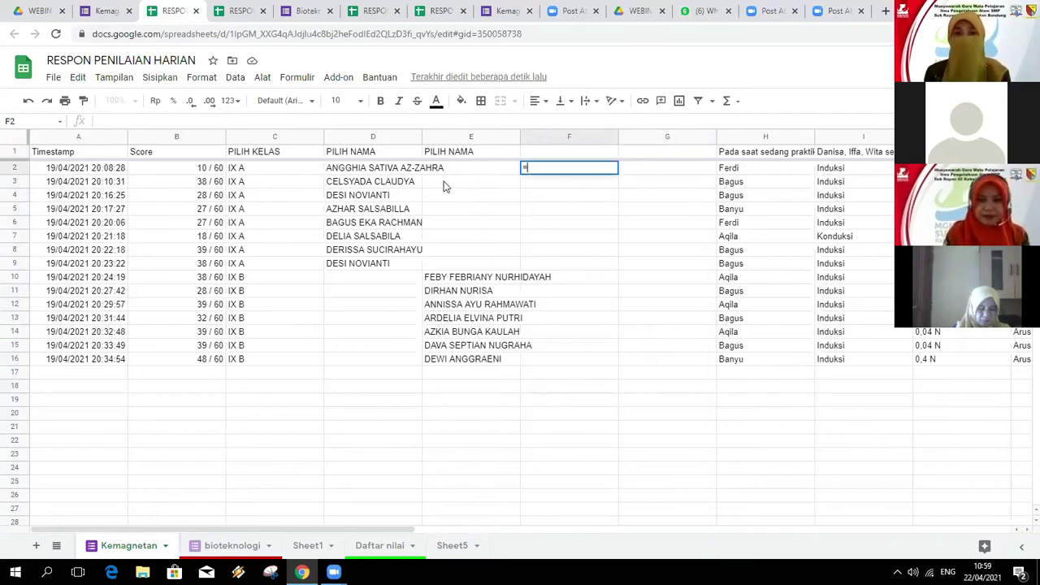
{"action": "left_click", "coordinate": [413, 173]}
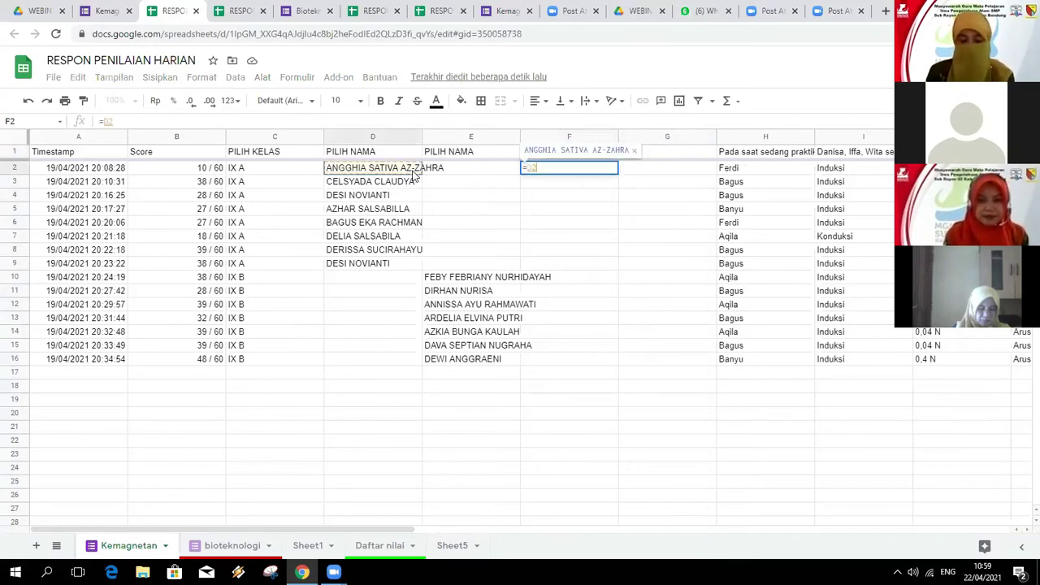
{"action": "type", "text": "+"}
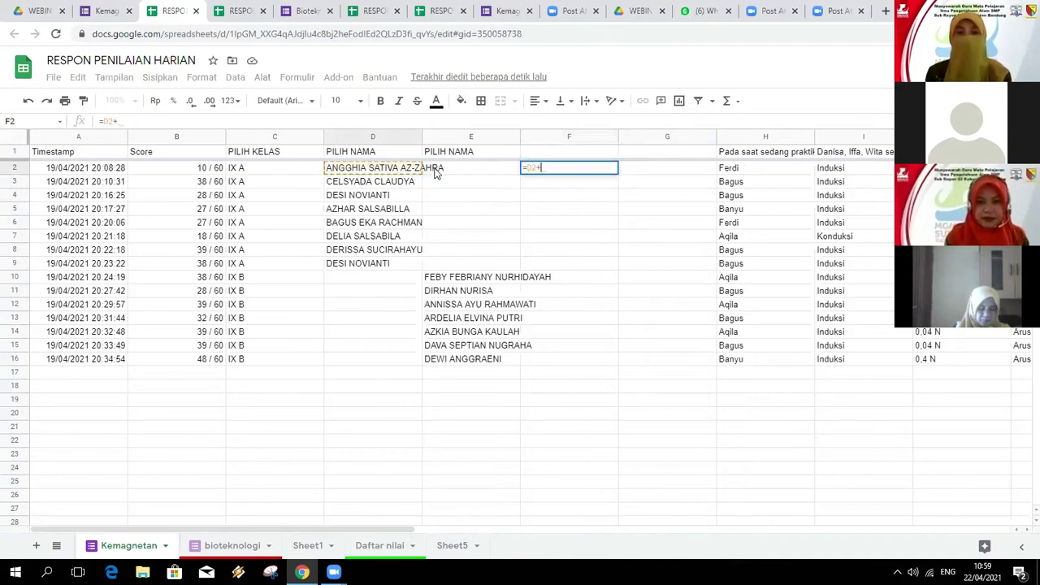
{"action": "left_click", "coordinate": [436, 170]}
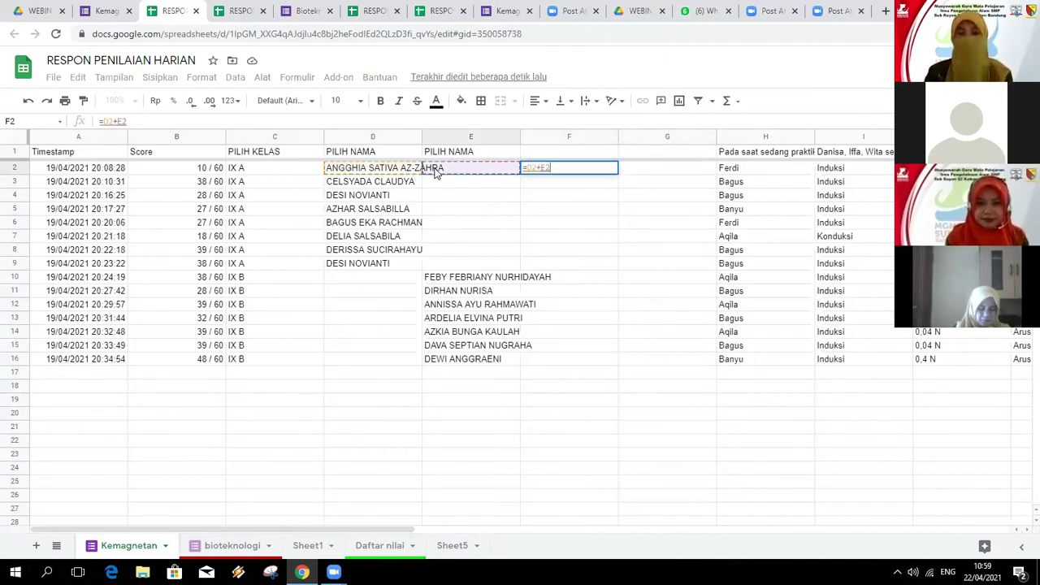
{"action": "key", "text": "Return"}
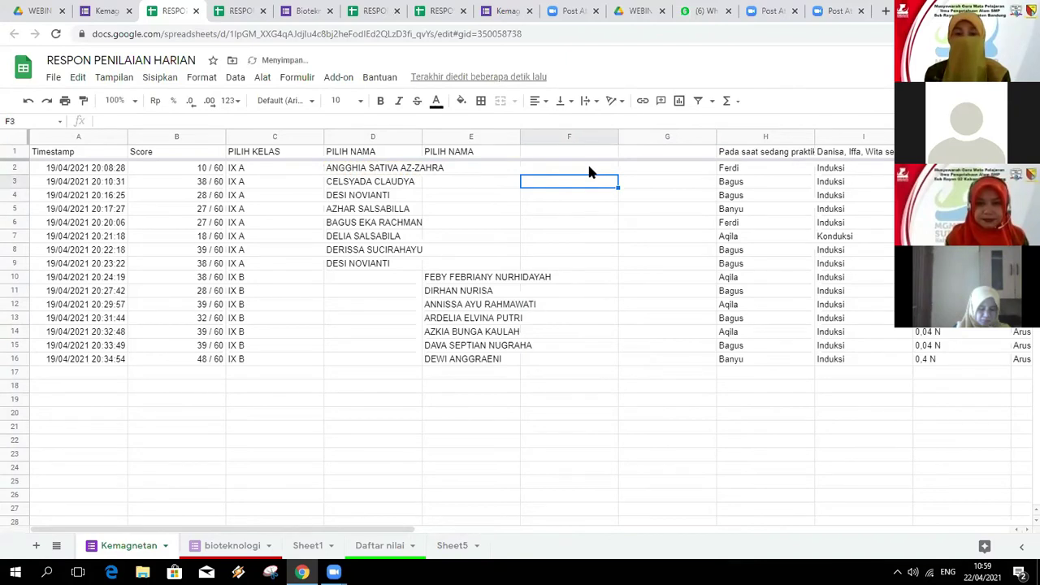
Step: Check the contents of cells F1 and F2, including the formula in F2
{"action": "left_click", "coordinate": [587, 168]}
{"action": "key", "text": "Down"}
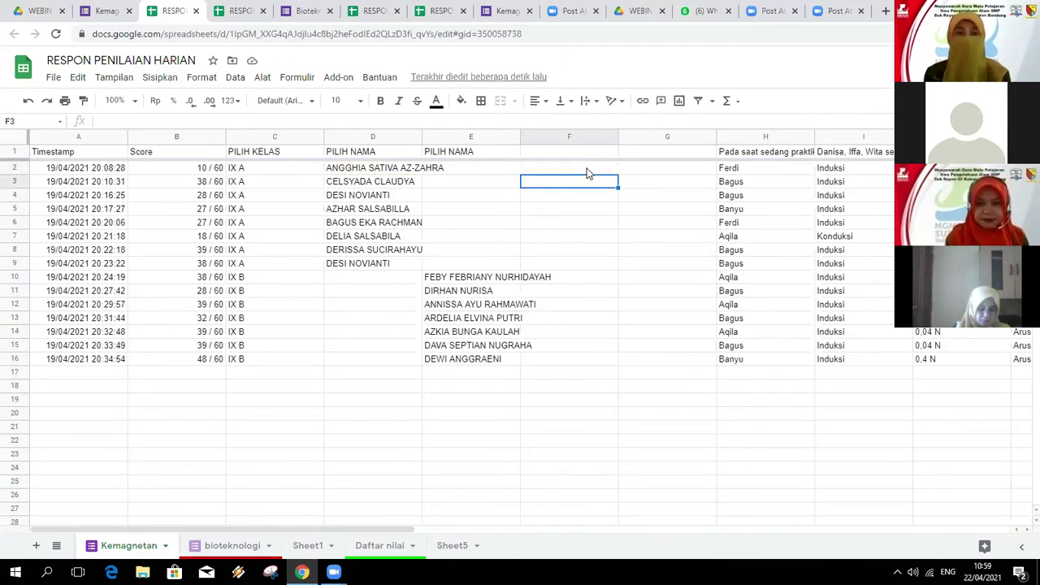
{"action": "left_click", "coordinate": [589, 171]}
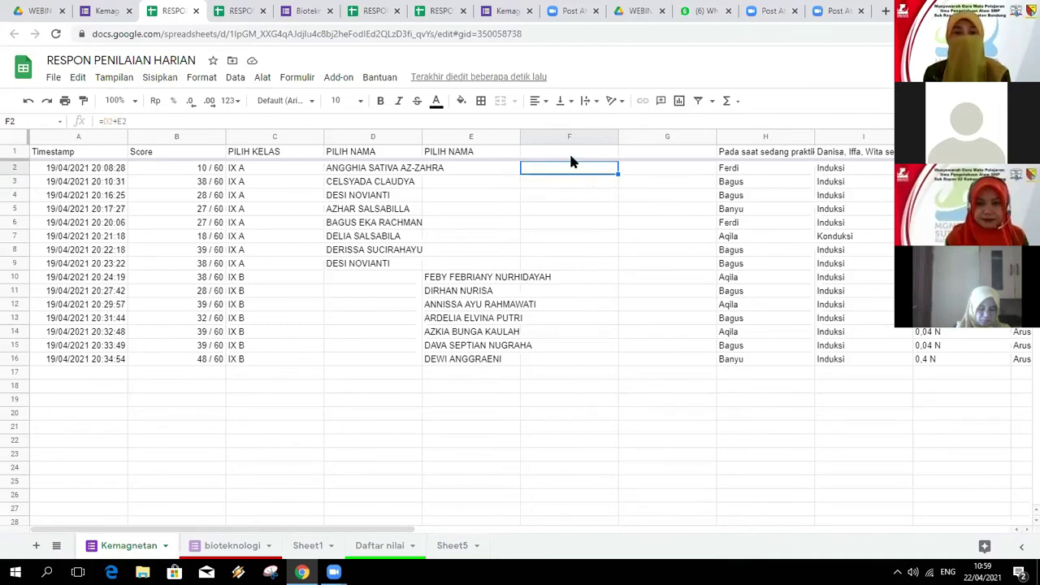
{"action": "left_click", "coordinate": [568, 153]}
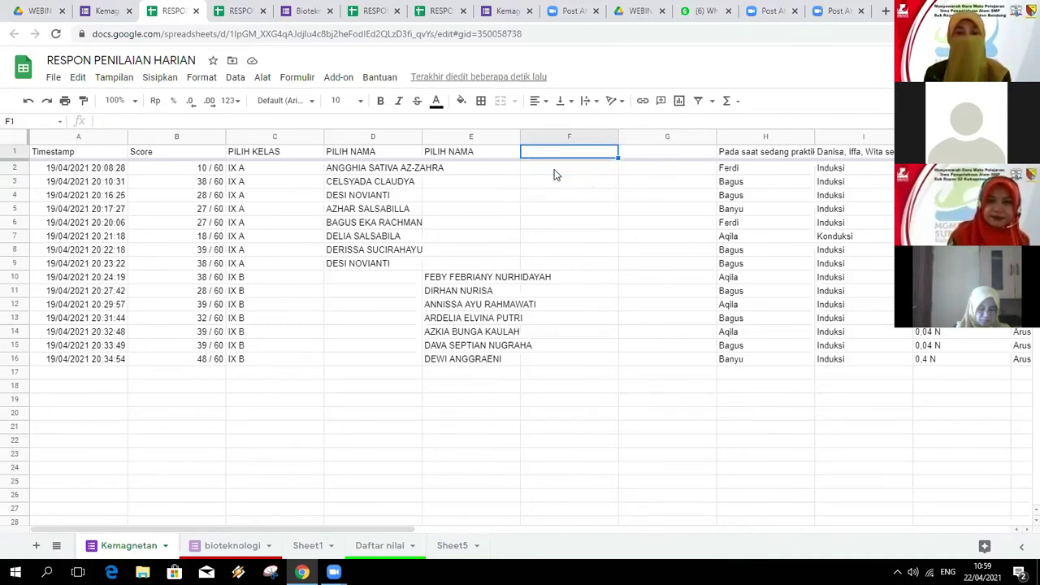
{"action": "left_click", "coordinate": [555, 173]}
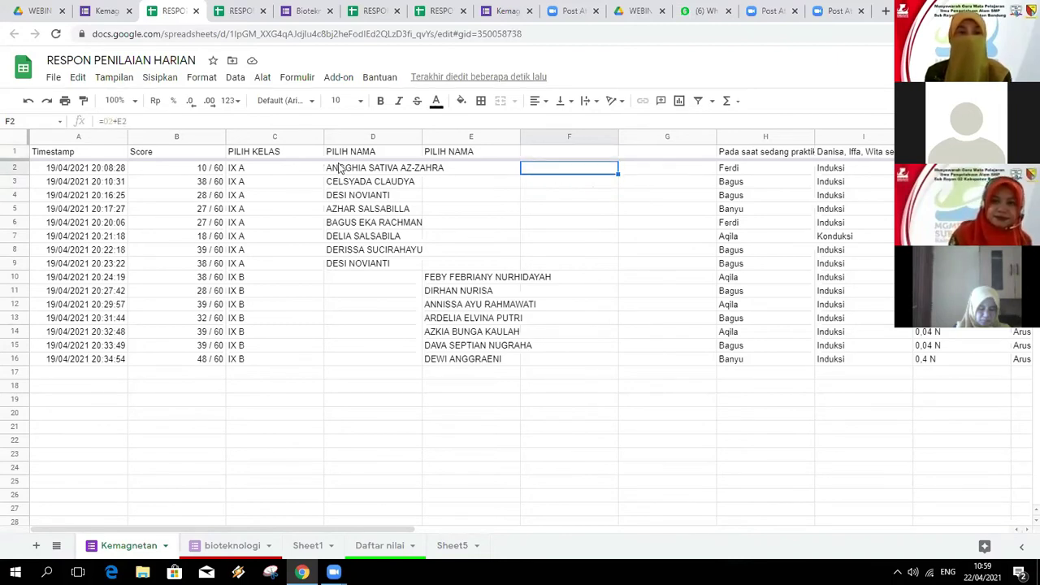
Step: Delete the =D2+E2 formula from cell F2
{"action": "left_click", "coordinate": [168, 120]}
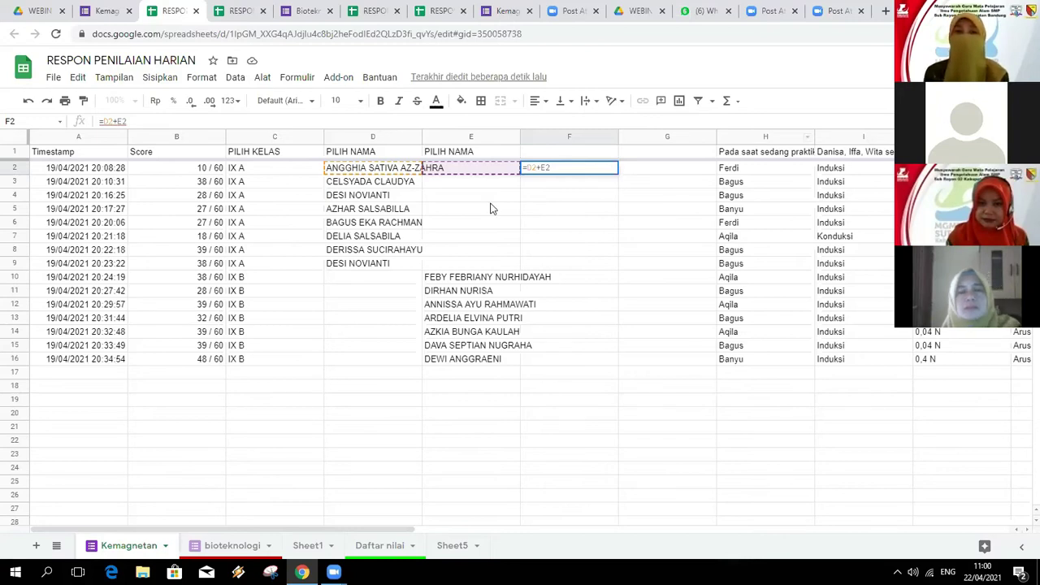
{"action": "left_click", "coordinate": [557, 167]}
{"action": "key", "text": "BackSpace"}
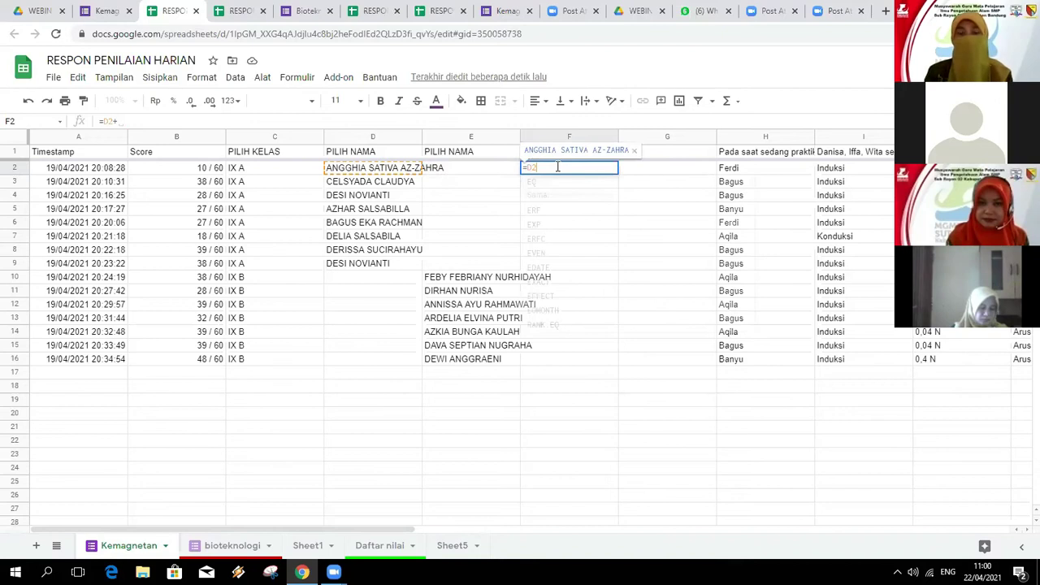
{"action": "key", "text": "BackSpace"}
{"action": "key", "text": "BackSpace"}
{"action": "key", "text": "BackSpace"}
{"action": "left_click", "coordinate": [622, 199]}
{"action": "left_click", "coordinate": [570, 156]}
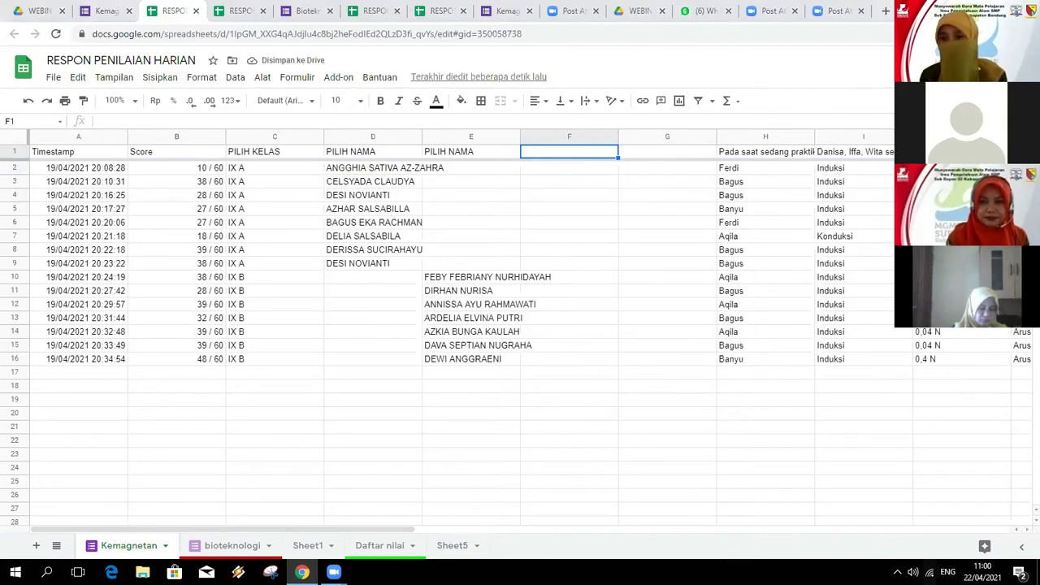
Step: Check the status of the connected Wi-Fi network
{"action": "left_click", "coordinate": [929, 572]}
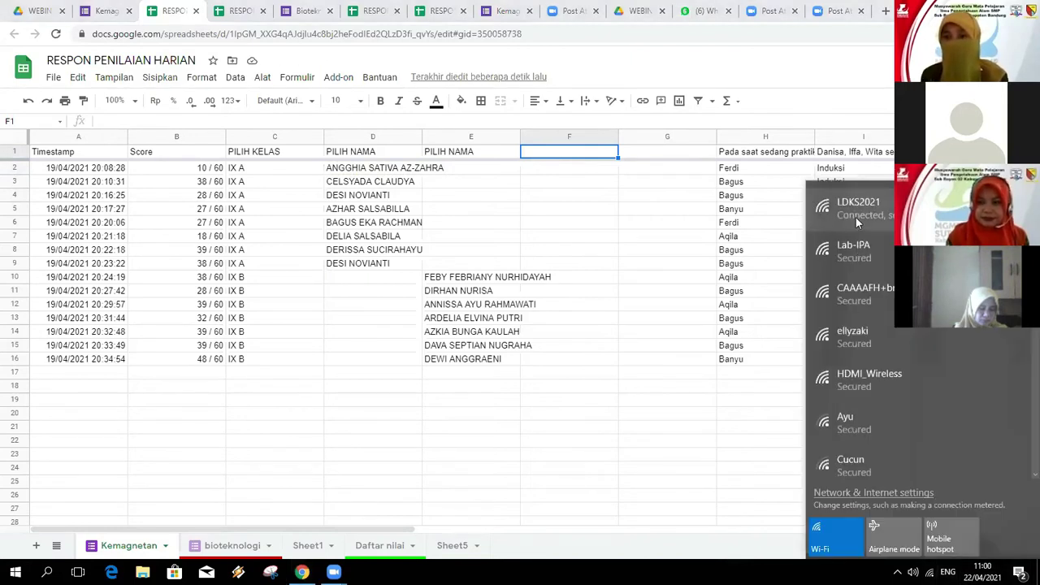
{"action": "left_click", "coordinate": [856, 214]}
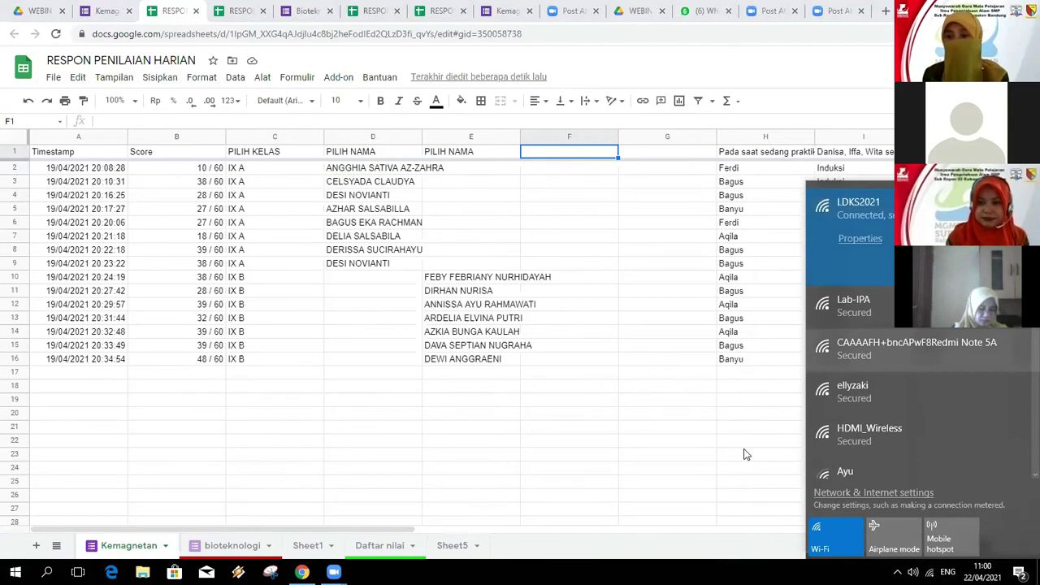
{"action": "left_click", "coordinate": [720, 459]}
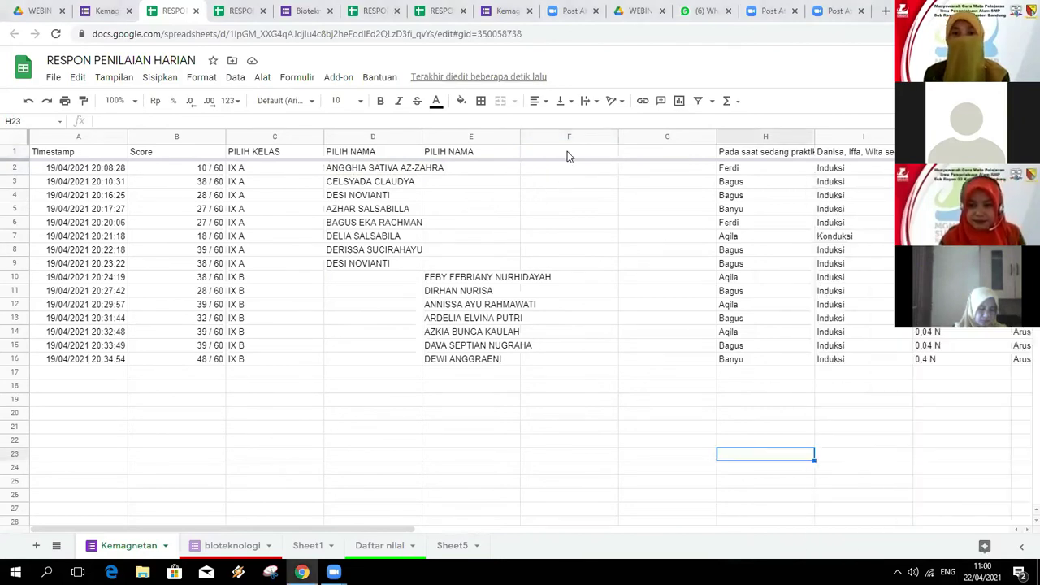
Step: Begin an array formula in cell F1 with an IF condition on column A, written as =arrayformula(if(A:A)=1;
{"action": "left_click", "coordinate": [568, 154]}
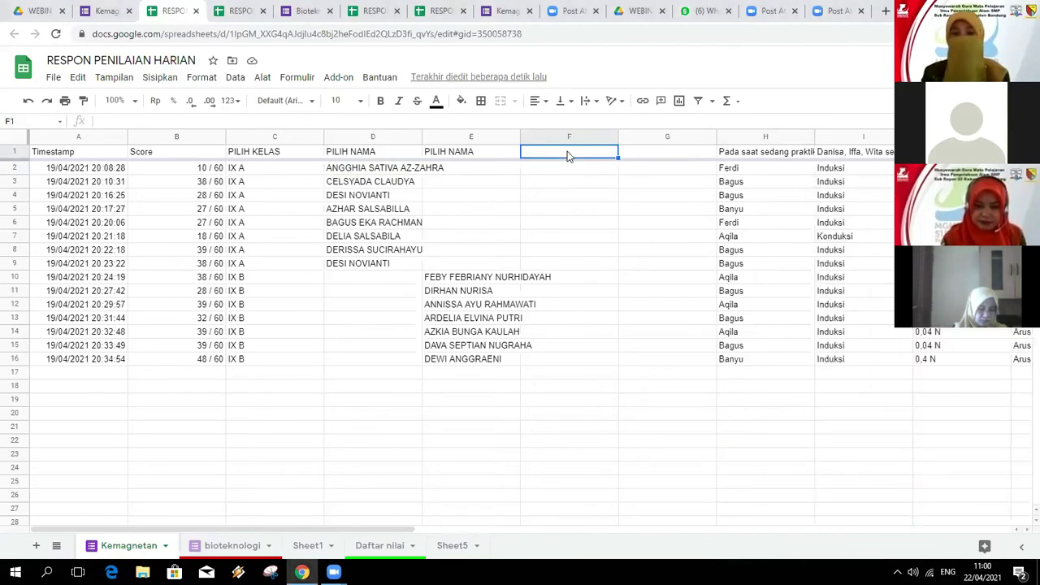
{"action": "type", "text": "=a"}
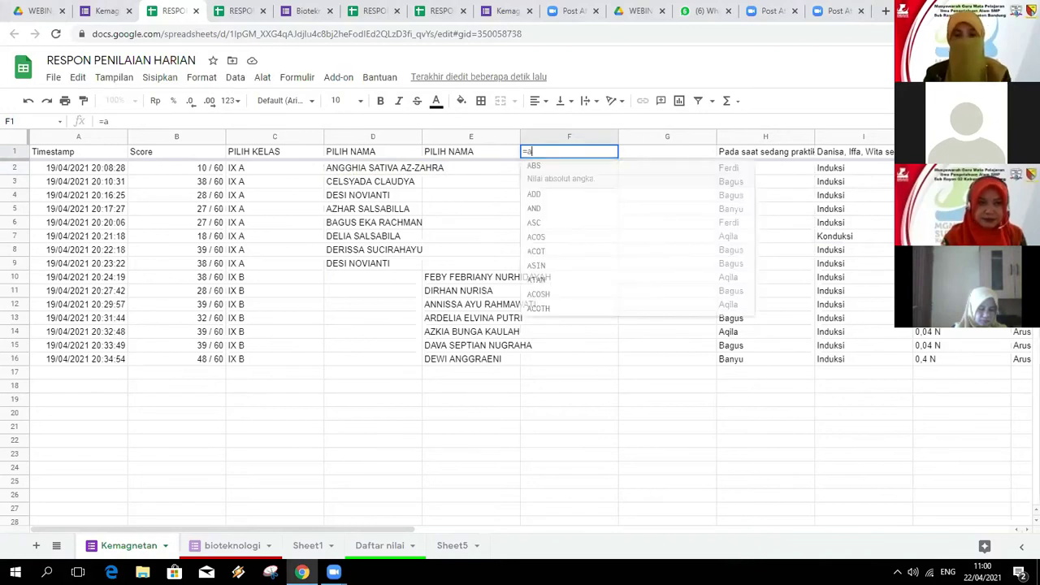
{"action": "type", "text": "rrayformula"}
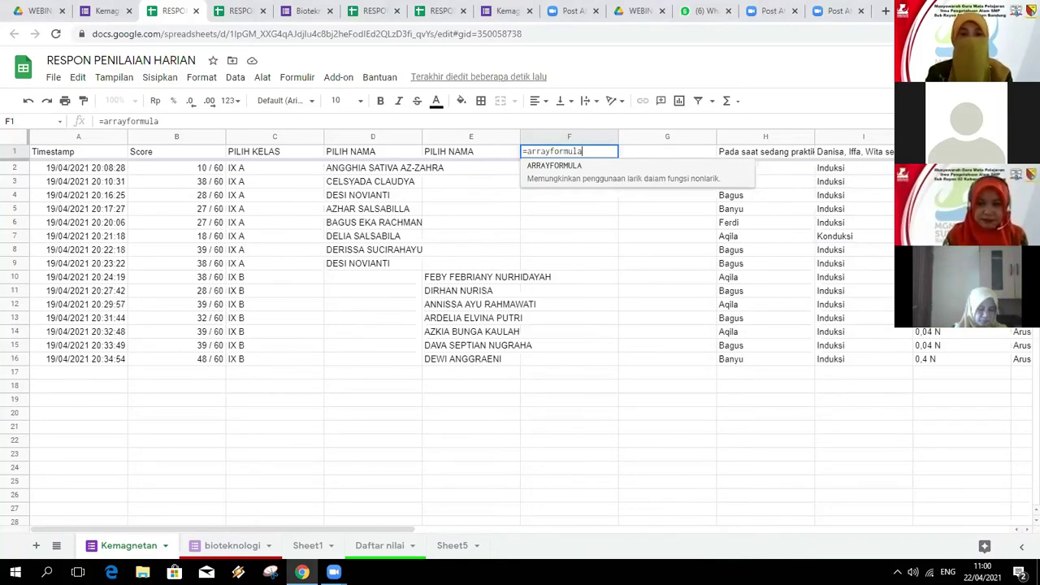
{"action": "type", "text": "("}
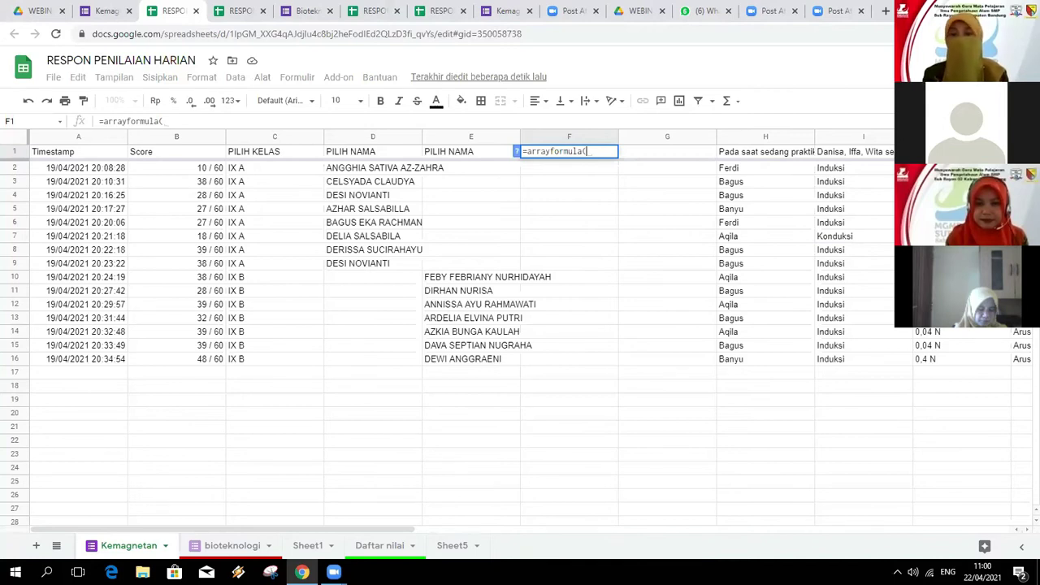
{"action": "type", "text": "if"}
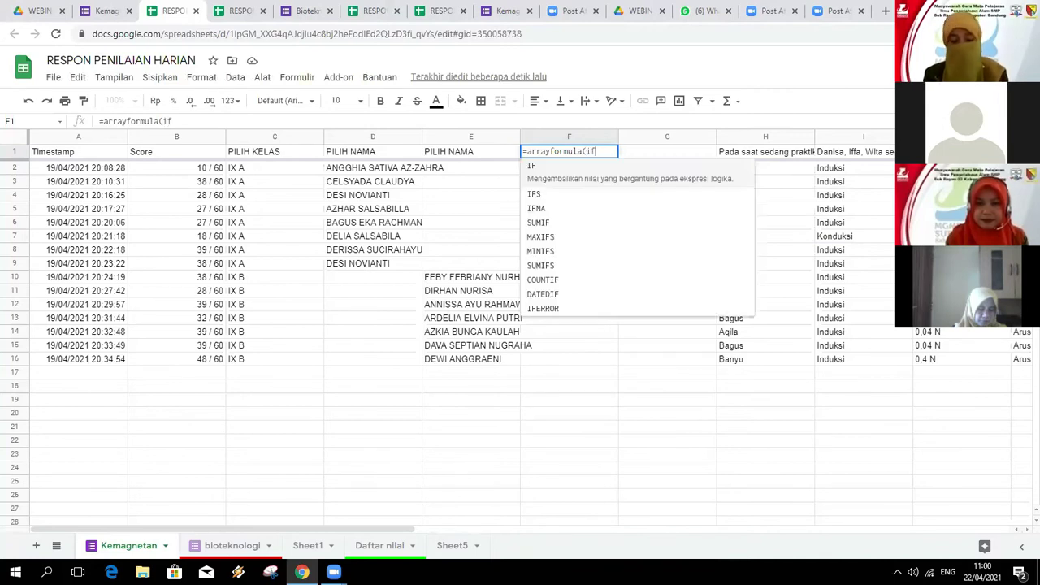
{"action": "type", "text": "("}
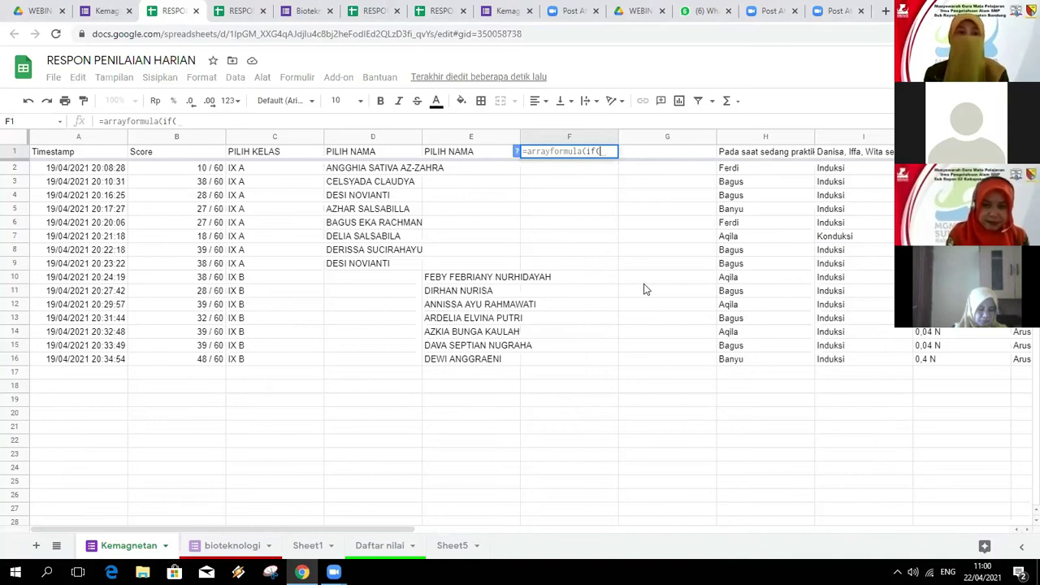
{"action": "left_click", "coordinate": [65, 136]}
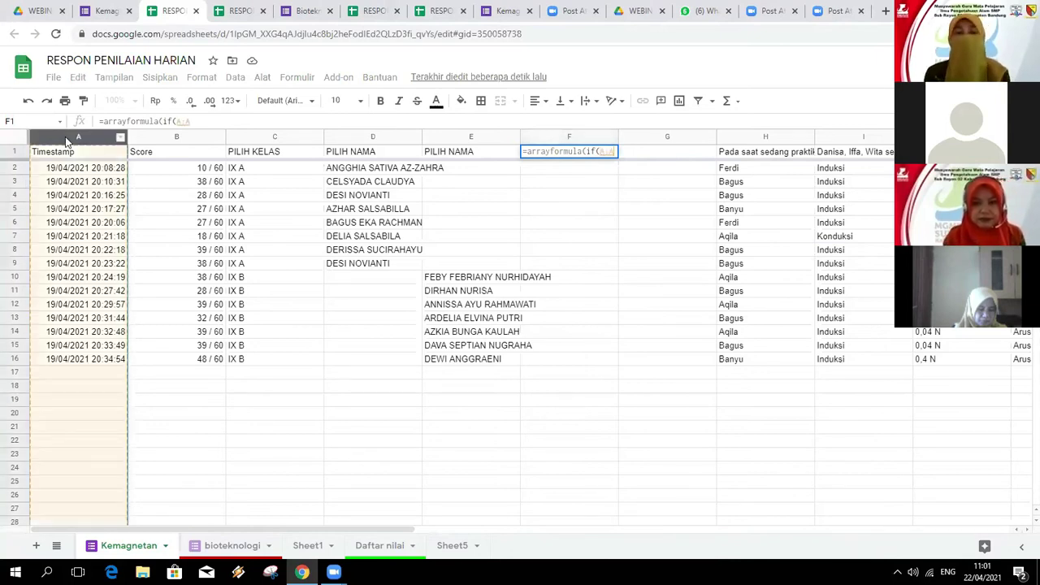
{"action": "type", "text": ")"}
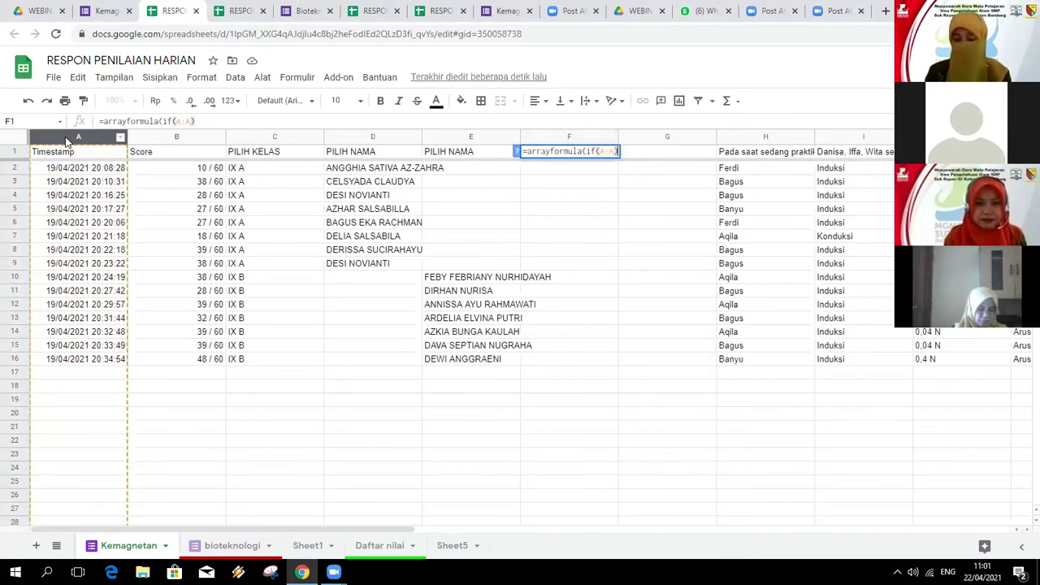
{"action": "type", "text": "=1"}
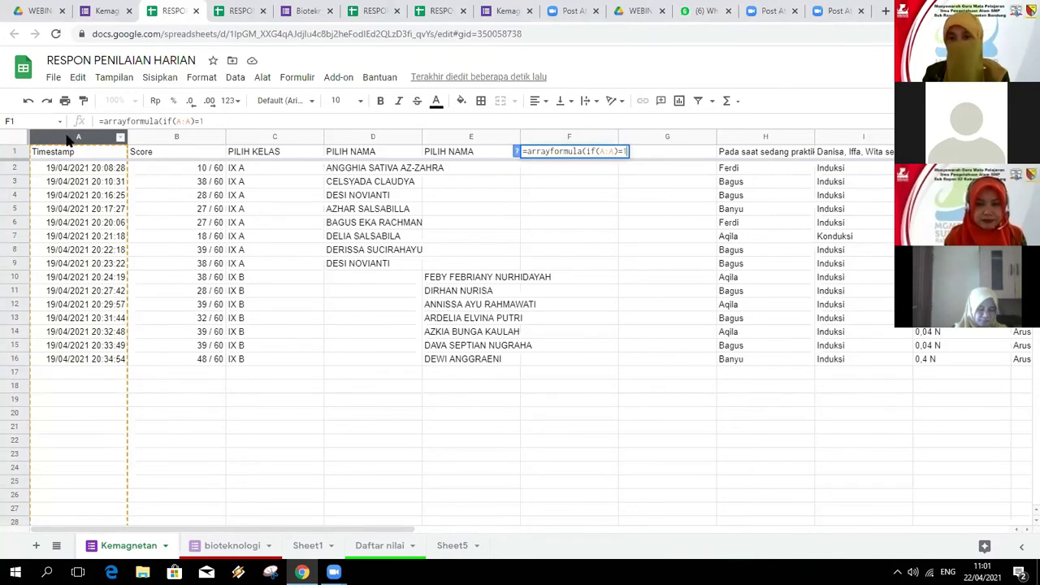
{"action": "type", "text": ";"}
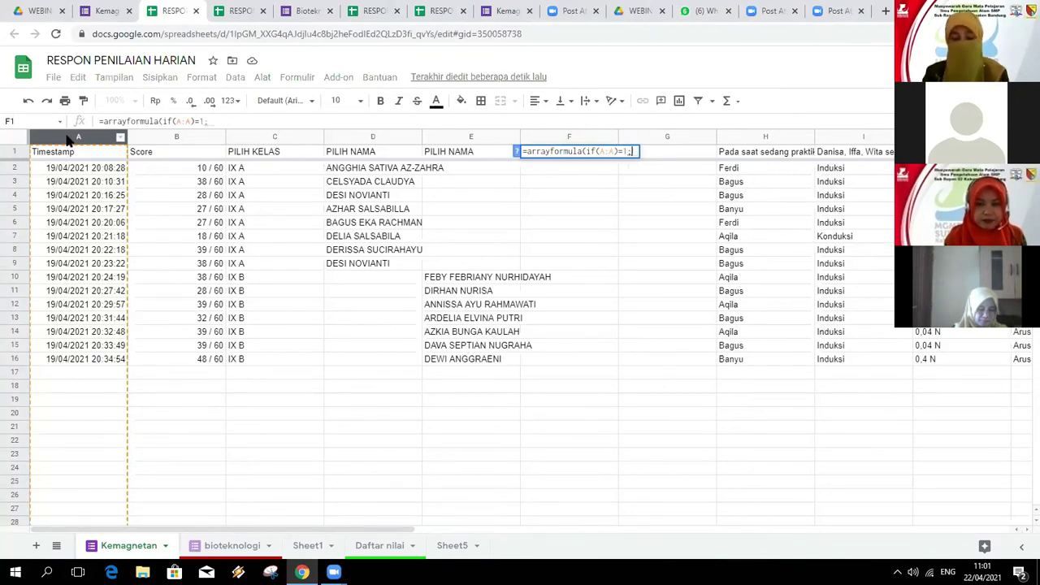
Step: Add "NAMA SISWA"; to the F1 formula as the text returned when the condition is met
{"action": "type", "text": "\"NAMA"}
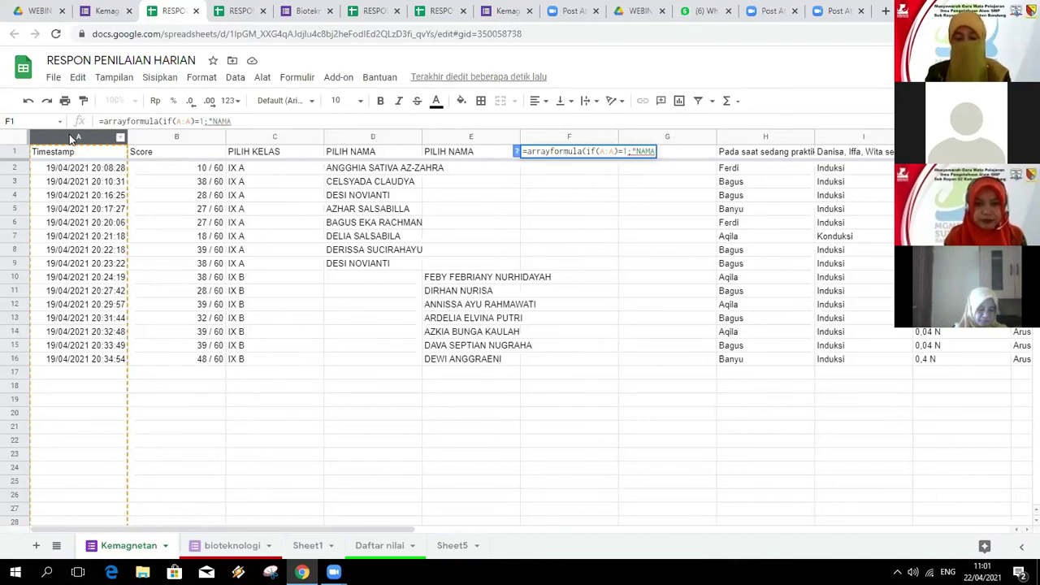
{"action": "type", "text": " SIW"}
{"action": "key", "text": "BackSpace"}
{"action": "key", "text": "BackSpace"}
{"action": "type", "text": "SWA\""}
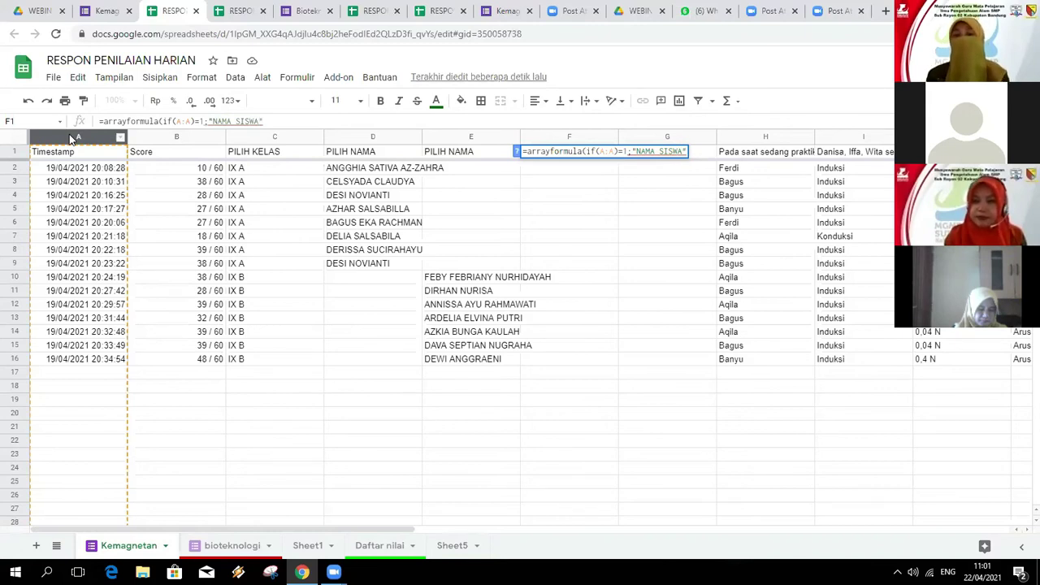
{"action": "left_click", "coordinate": [635, 151]}
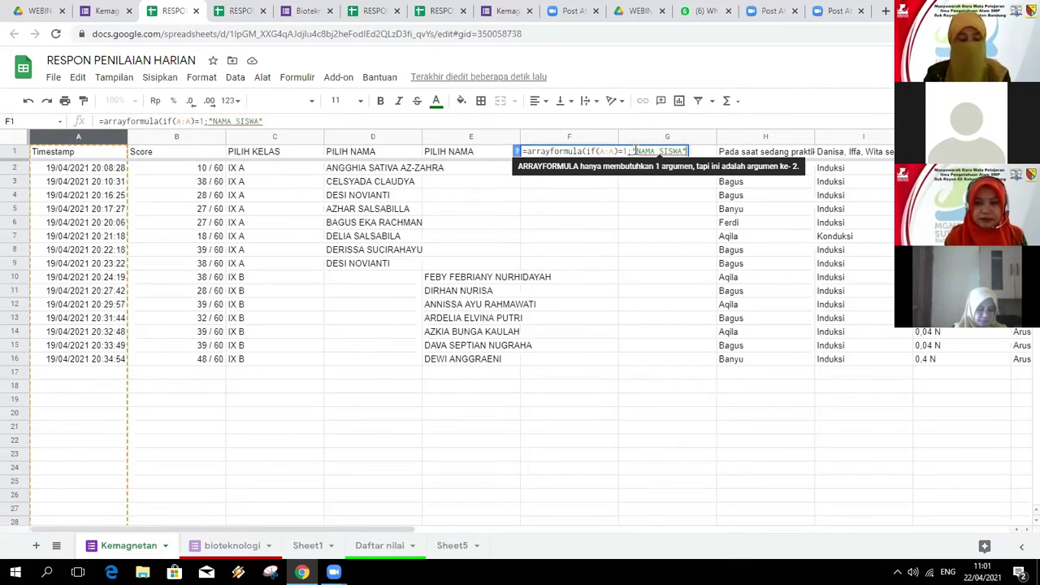
{"action": "type", "text": ";"}
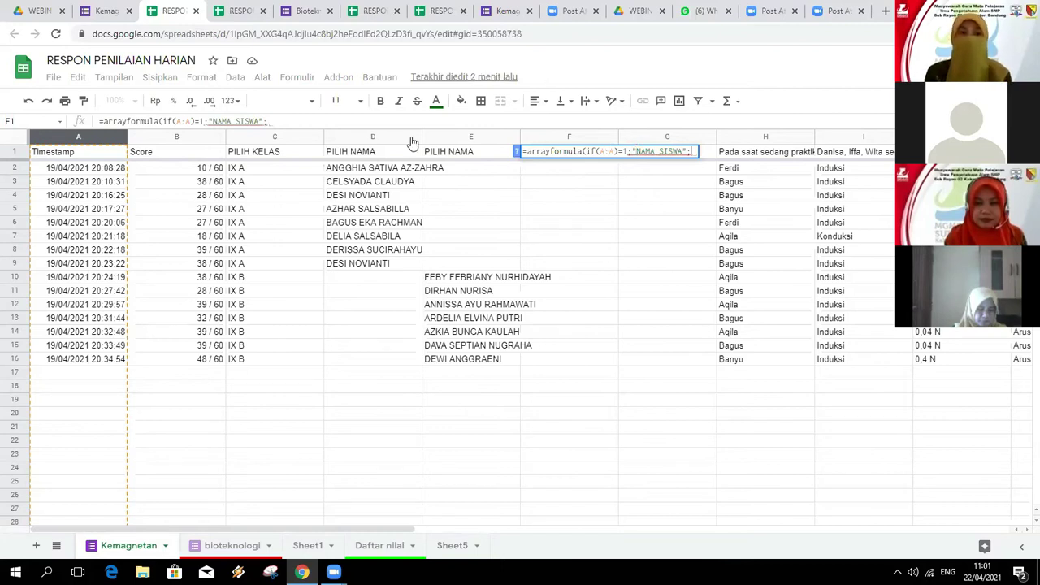
Step: Add D:D&E:E to the F1 formula to join both PILIH NAMA columns, close its parentheses and try to enter it
{"action": "left_click", "coordinate": [343, 141]}
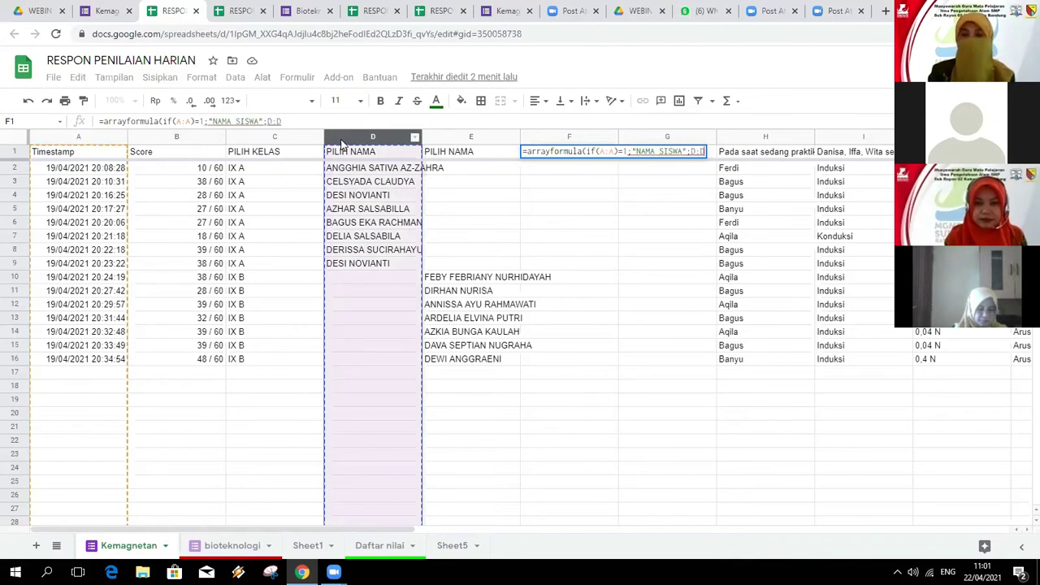
{"action": "type", "text": "&"}
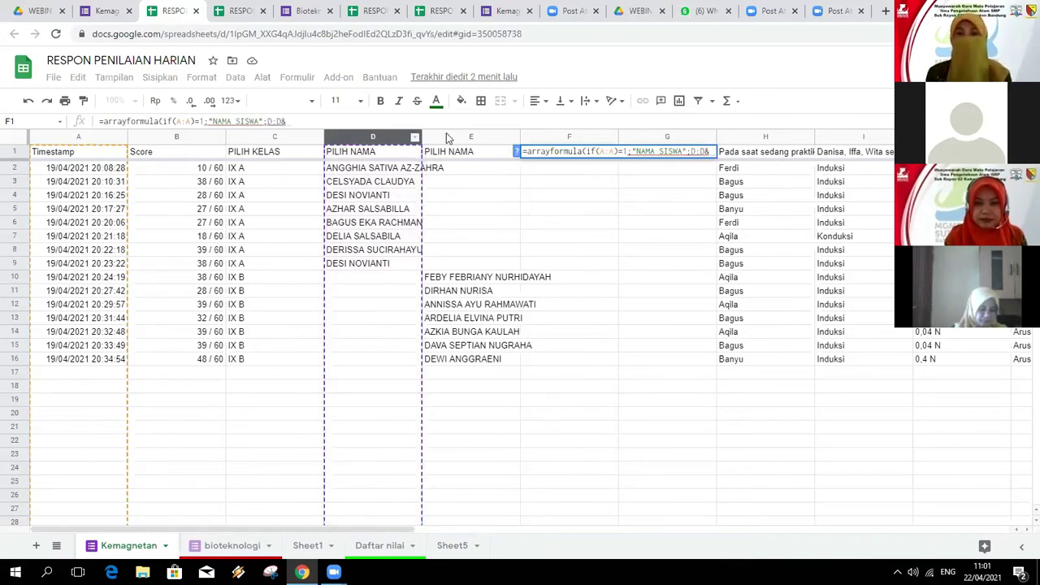
{"action": "left_click", "coordinate": [446, 136]}
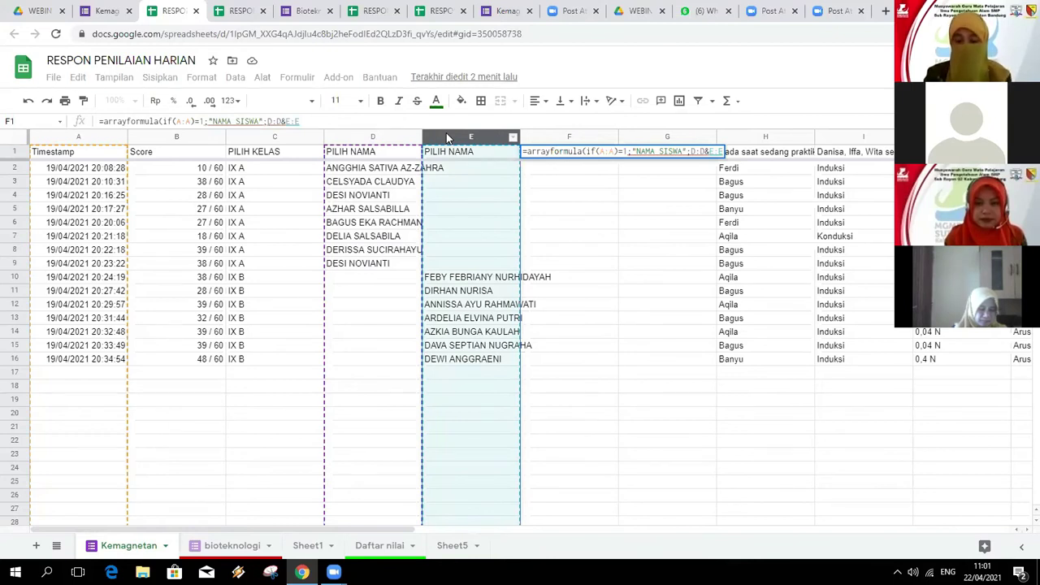
{"action": "type", "text": "))"}
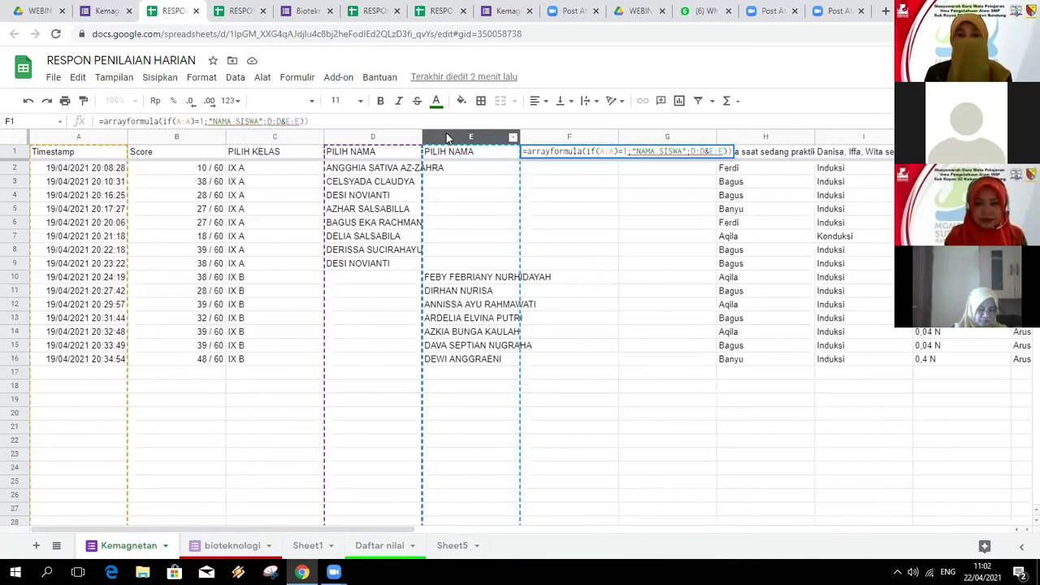
{"action": "key", "text": "Return"}
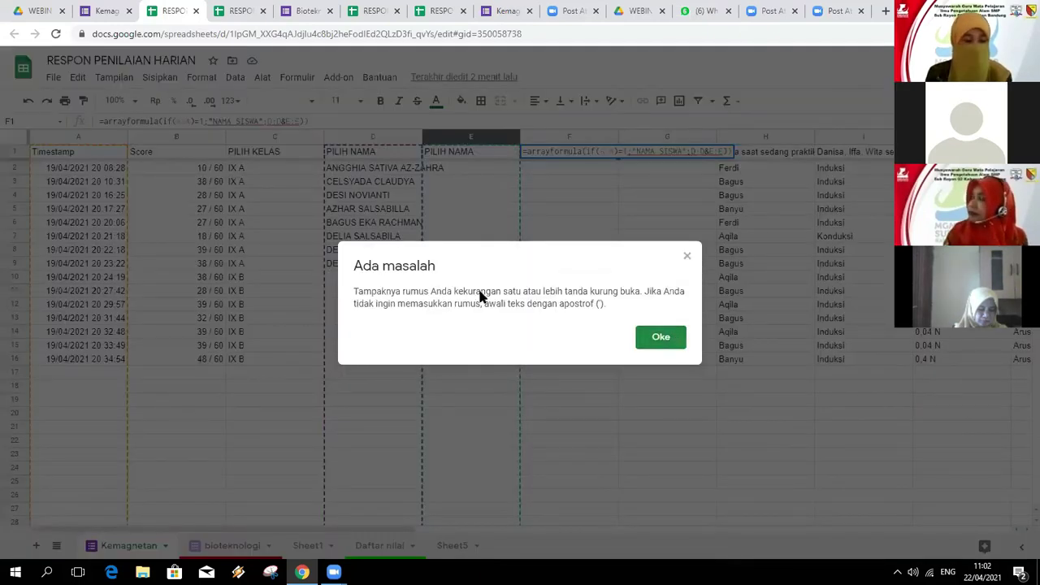
{"action": "key", "text": "Return"}
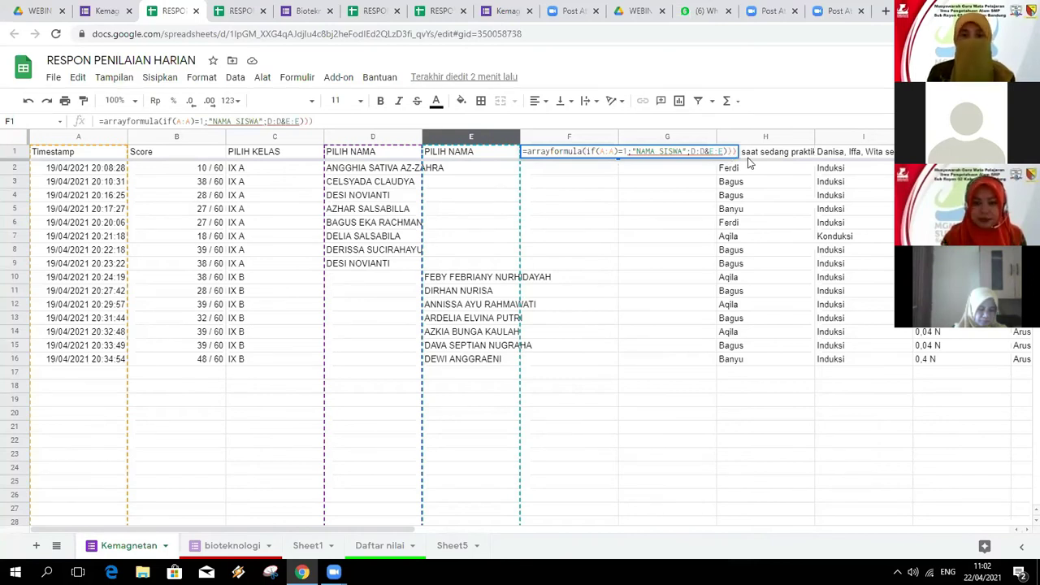
{"action": "left_click", "coordinate": [622, 372]}
{"action": "left_click", "coordinate": [656, 339]}
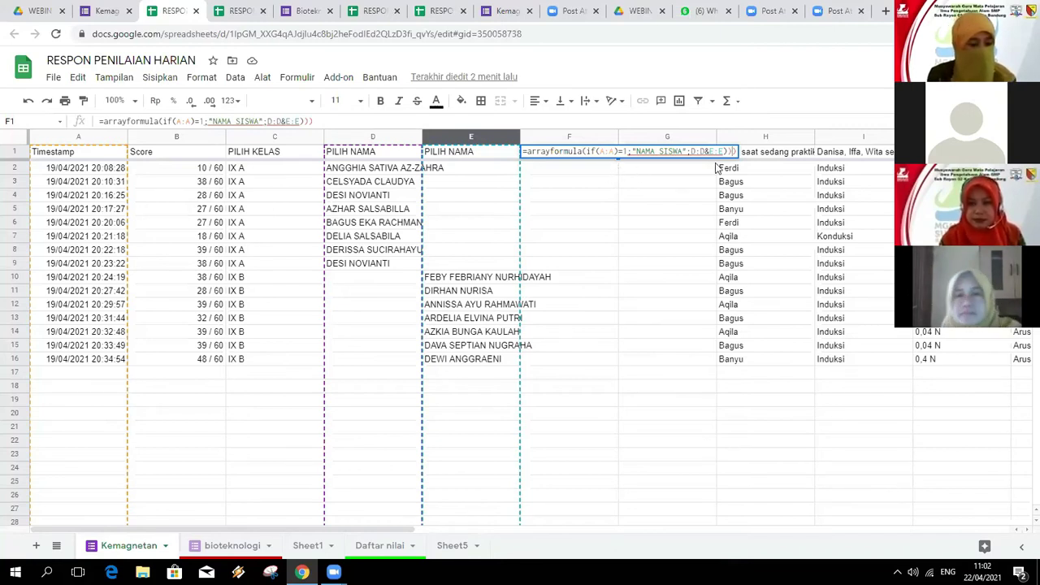
Step: Correct the F1 formula with the ROW function so it reads =arrayformula(if(row(A:A)=1;"NAMA SISWA";D:D&E:E)), and enter it
{"action": "left_click", "coordinate": [599, 151]}
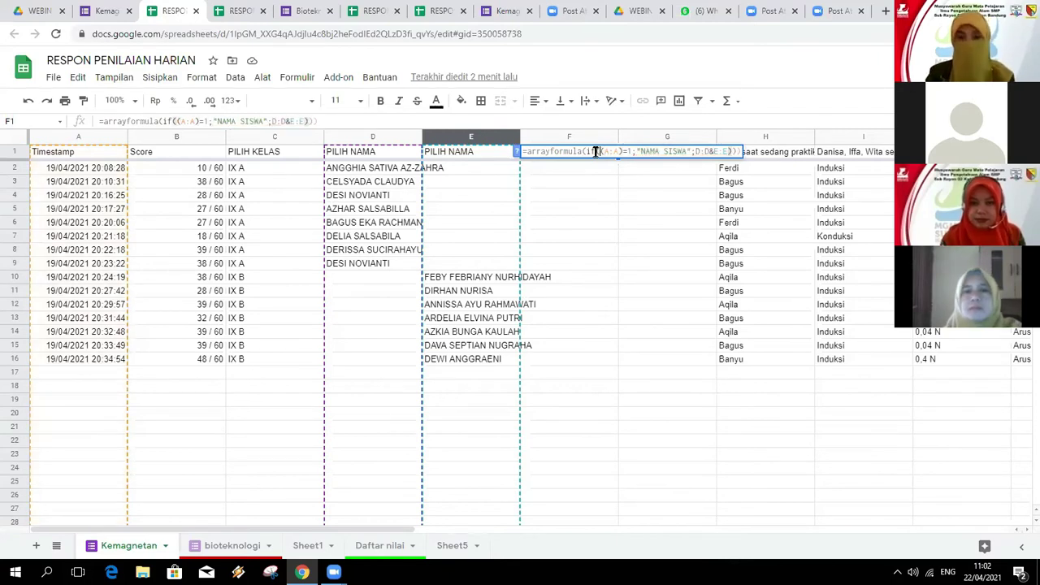
{"action": "type", "text": "ROW("}
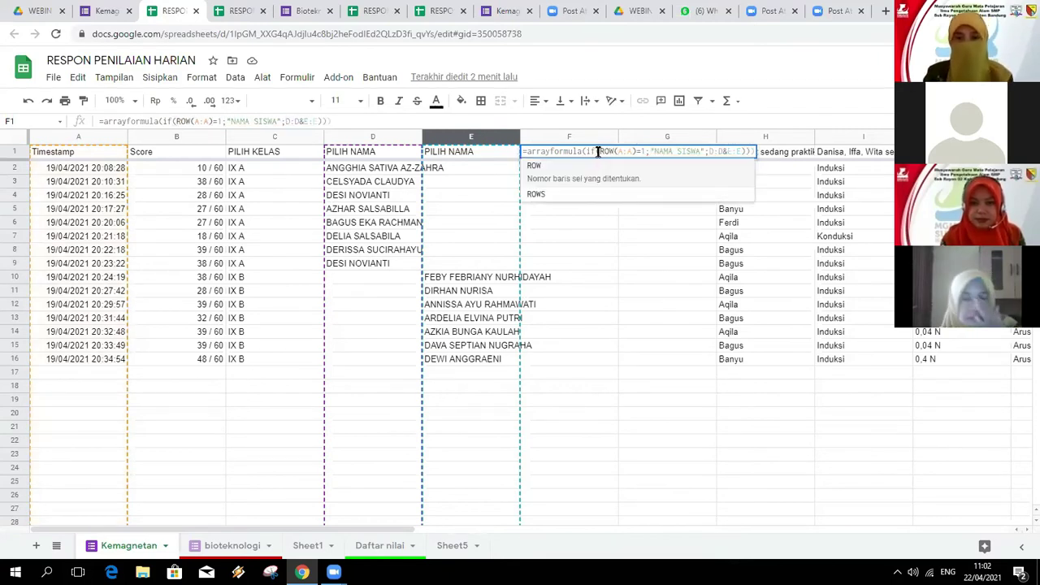
{"action": "key", "text": "BackSpace"}
{"action": "key", "text": "BackSpace"}
{"action": "key", "text": "BackSpace"}
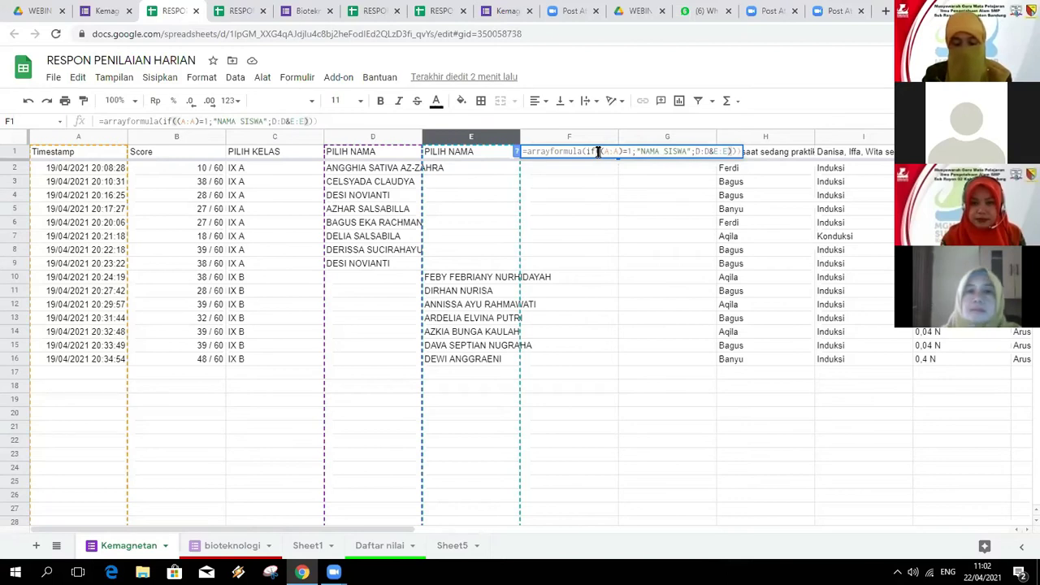
{"action": "type", "text": "r"}
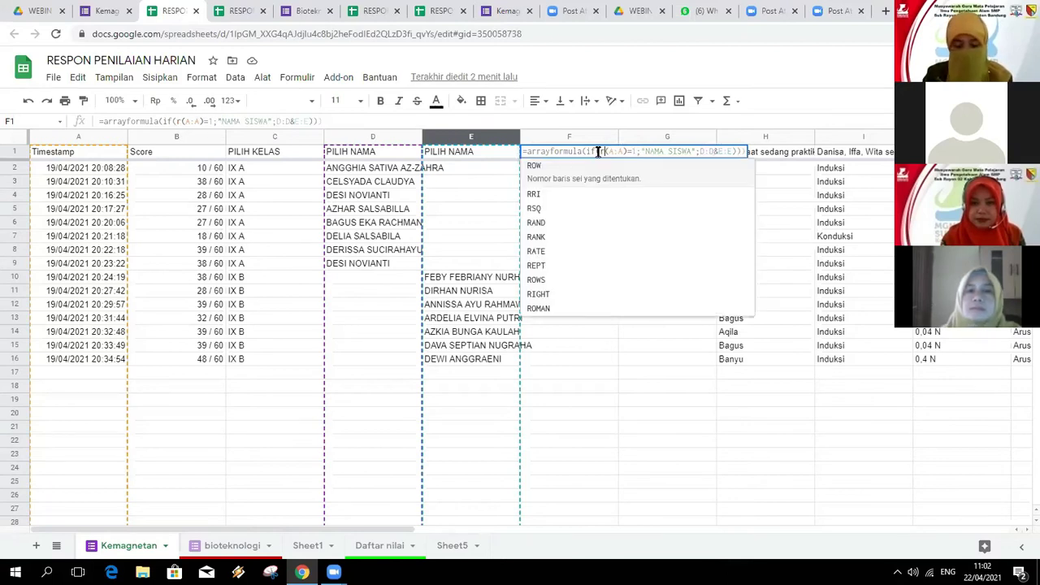
{"action": "type", "text": "ow"}
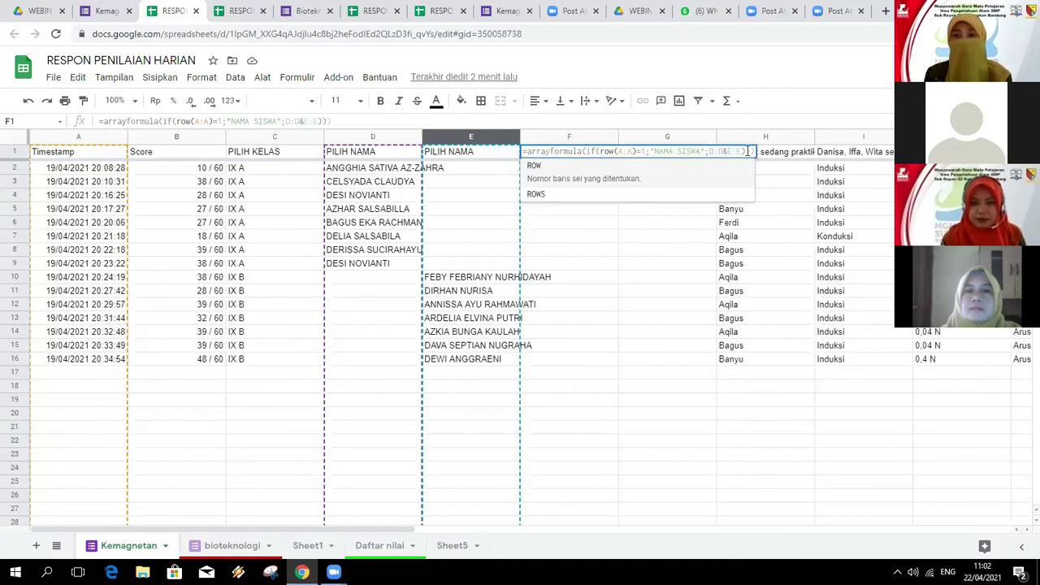
{"action": "left_click", "coordinate": [748, 151]}
{"action": "key", "text": "BackSpace"}
{"action": "type", "text": ")"}
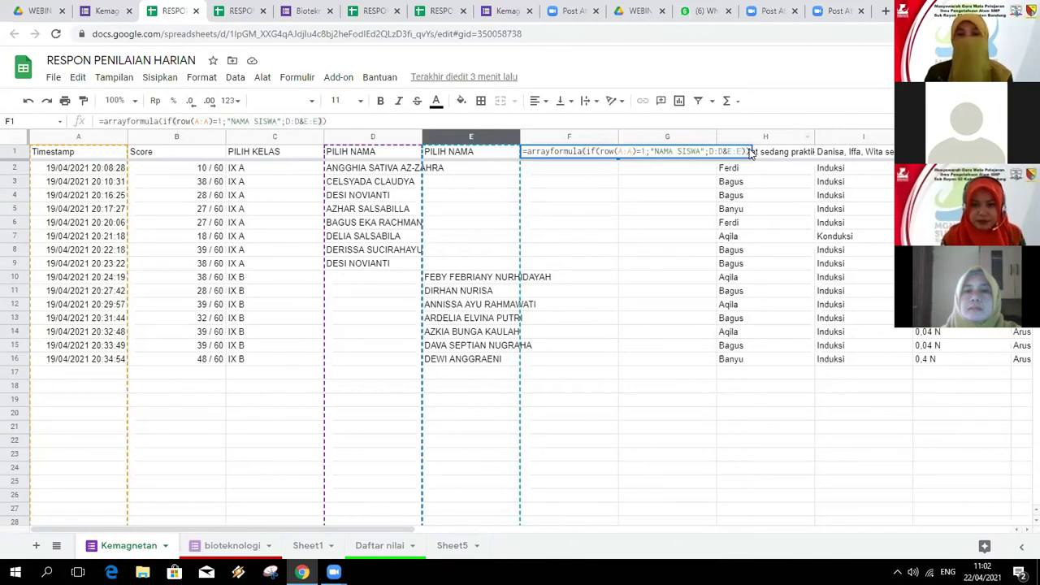
{"action": "key", "text": "Return"}
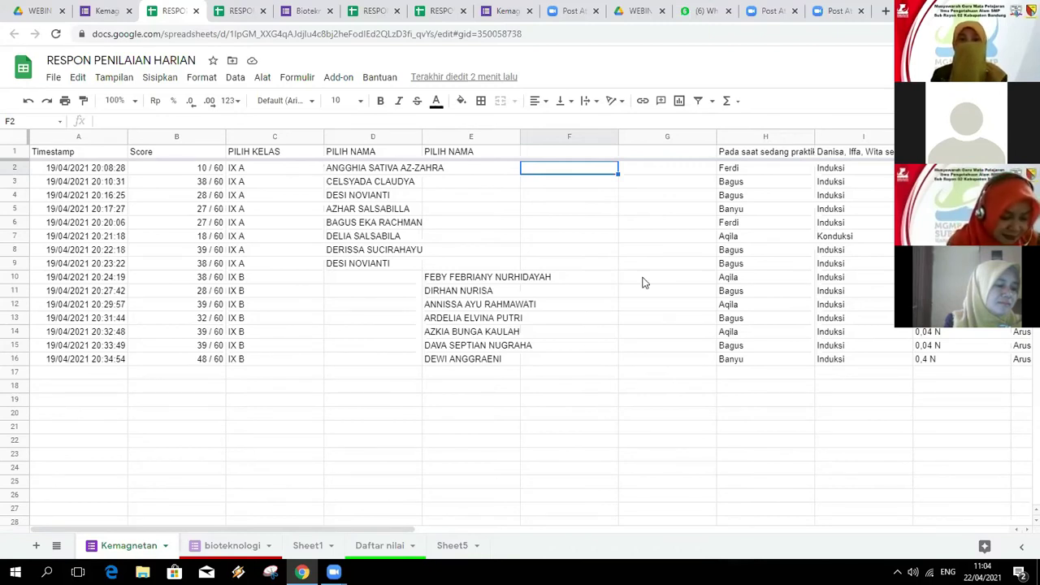
Step: Check the formula in F1, compare it with the combined name column on the bioteknologi sheet, and reload the Kemagnetan sheet
{"action": "left_click", "coordinate": [580, 149]}
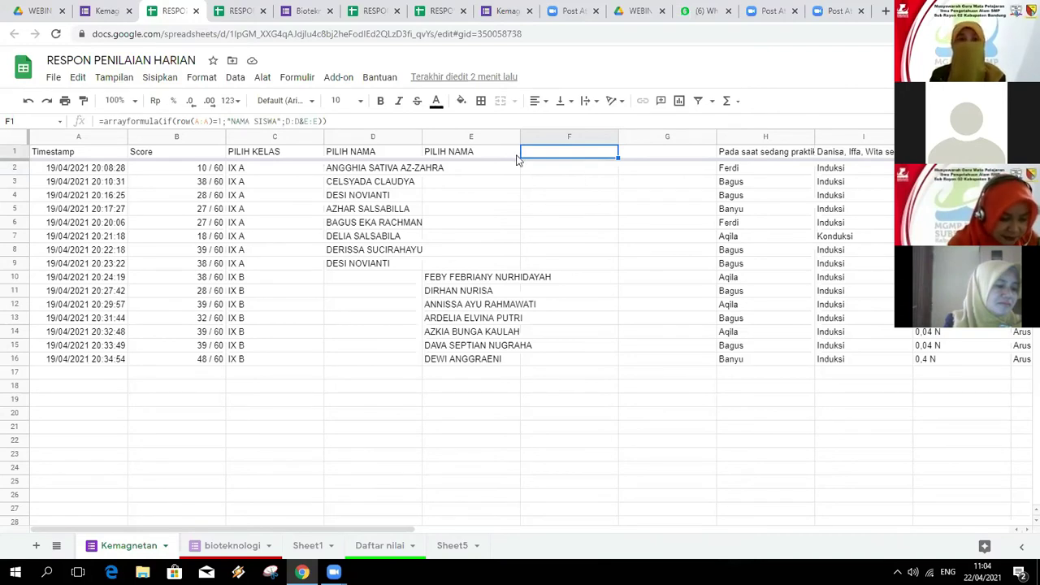
{"action": "left_click", "coordinate": [251, 14]}
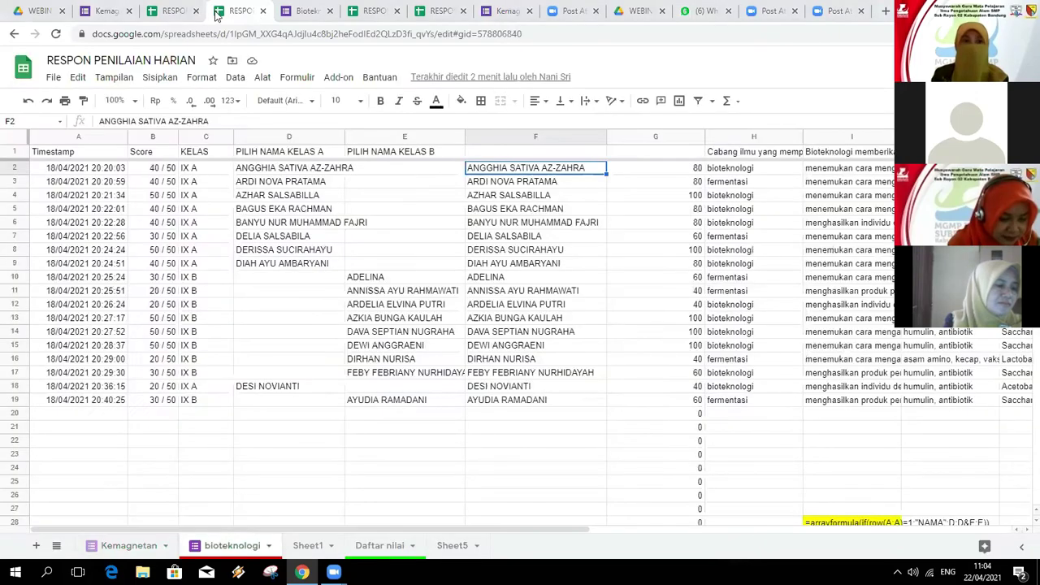
{"action": "left_click", "coordinate": [166, 11]}
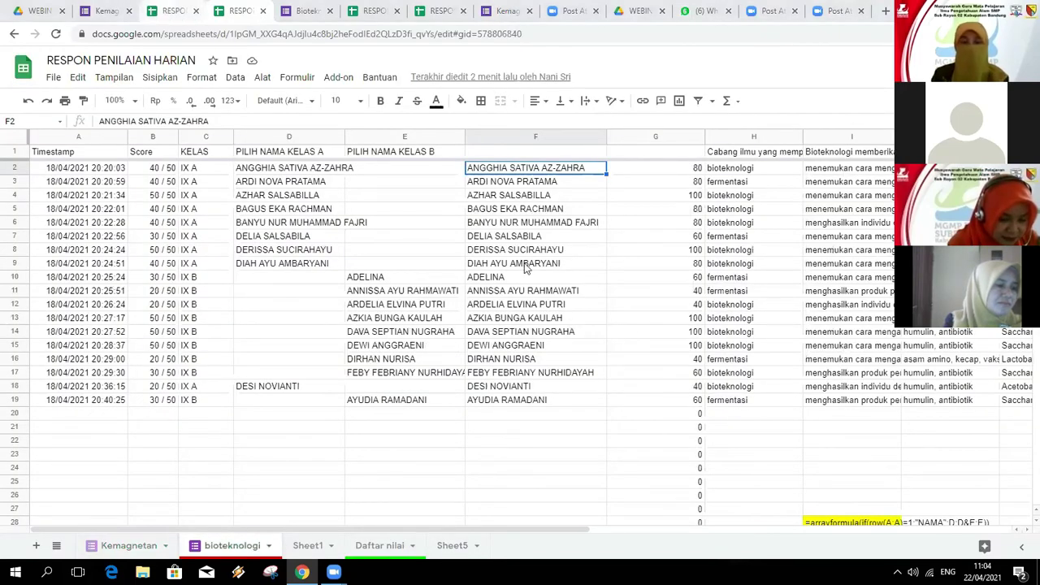
{"action": "left_click", "coordinate": [667, 372]}
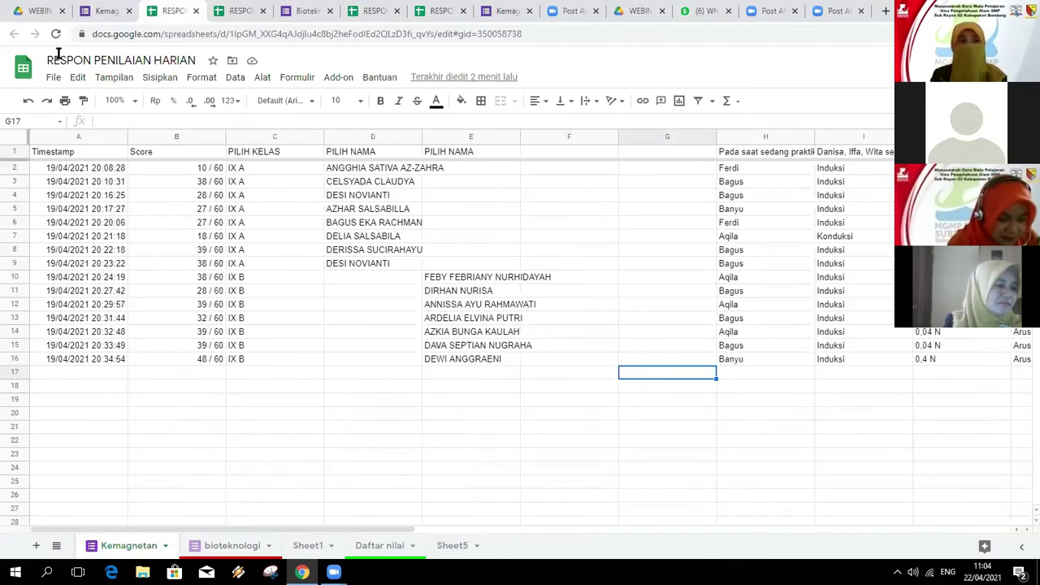
{"action": "left_click", "coordinate": [56, 33]}
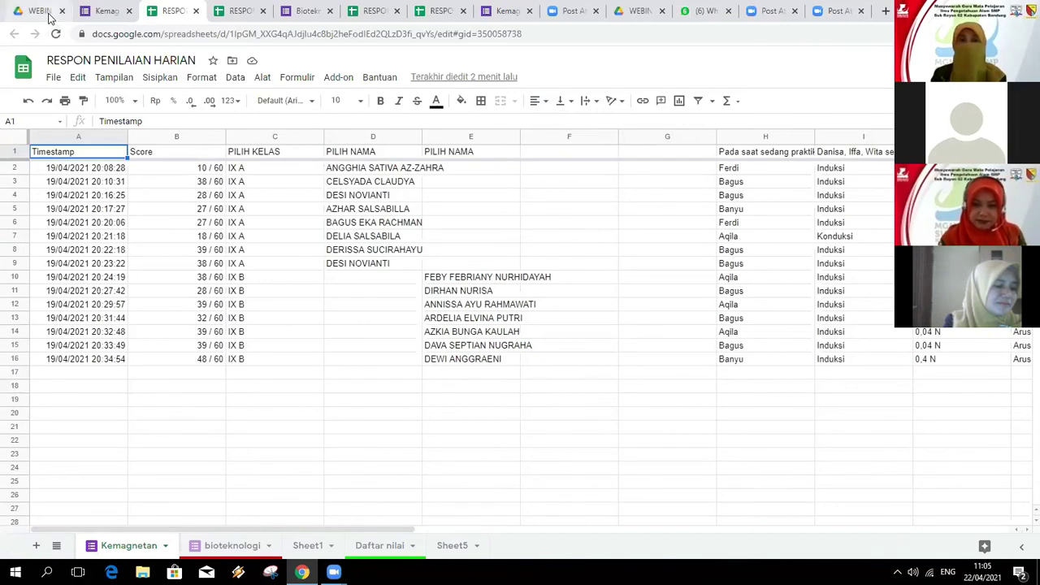
Step: Switch to Google Drive and display the starred (Berbintang) files
{"action": "left_click", "coordinate": [49, 16]}
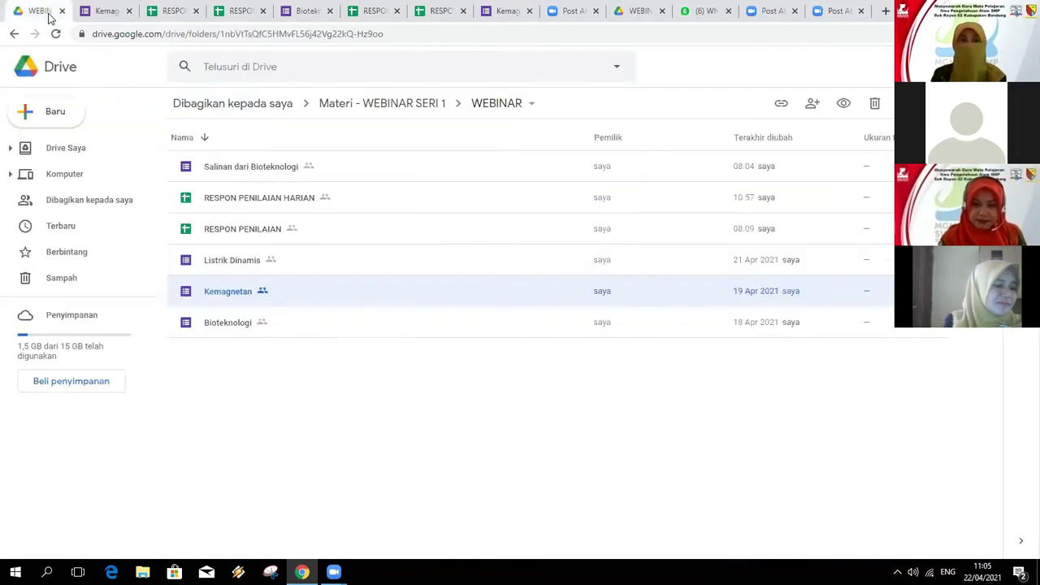
{"action": "left_click", "coordinate": [79, 252]}
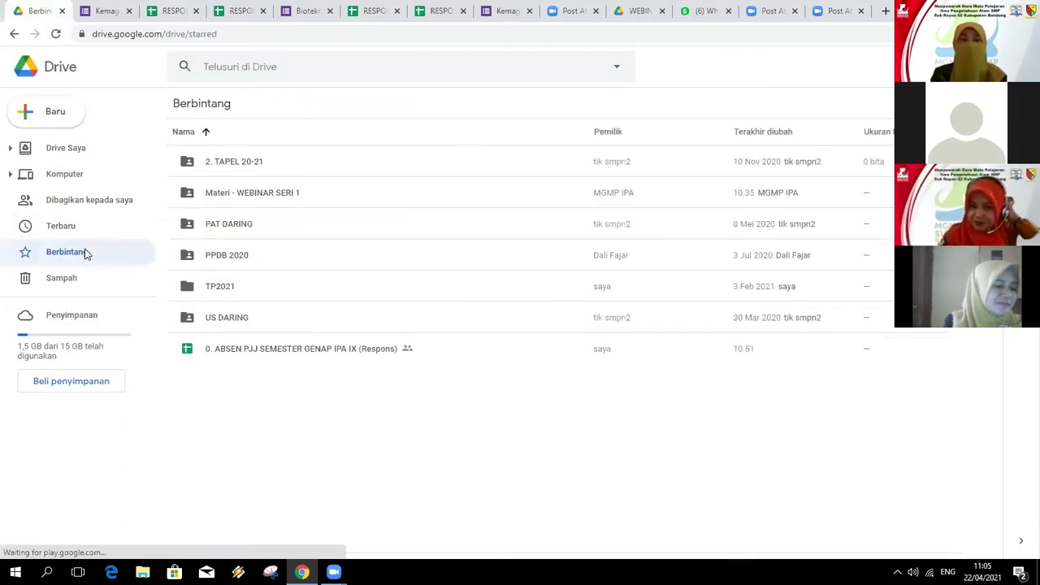
Step: Open the TP2021 folder and find and open the spreadsheet 0. ABSEN PJJ SEMESTER GENAP IPA IX (Respons)
{"action": "left_click", "coordinate": [235, 291]}
{"action": "double_click", "coordinate": [239, 288]}
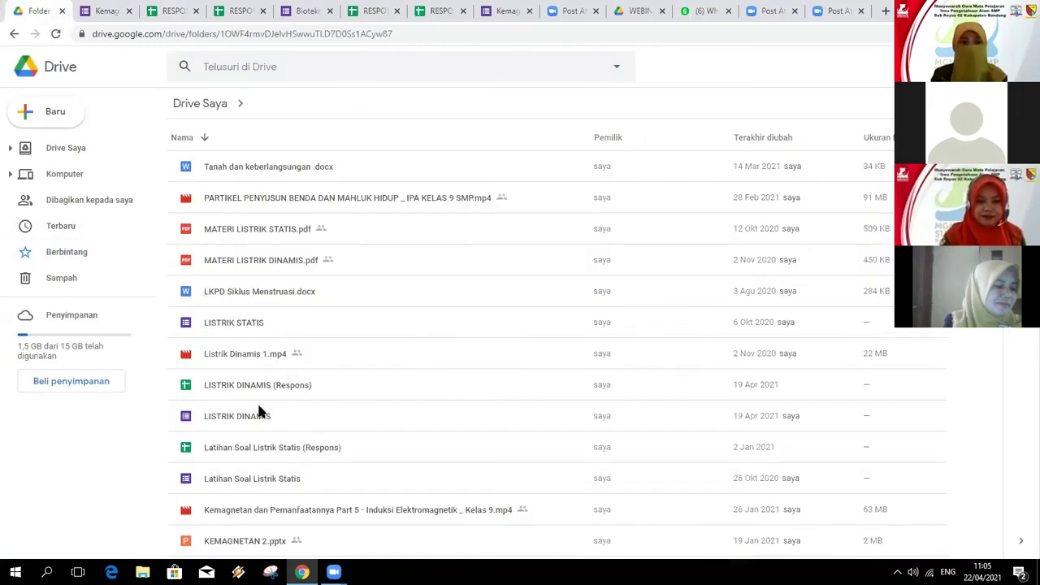
{"action": "scroll", "coordinate": [286, 424], "scroll_direction": "down", "scroll_amount": 2}
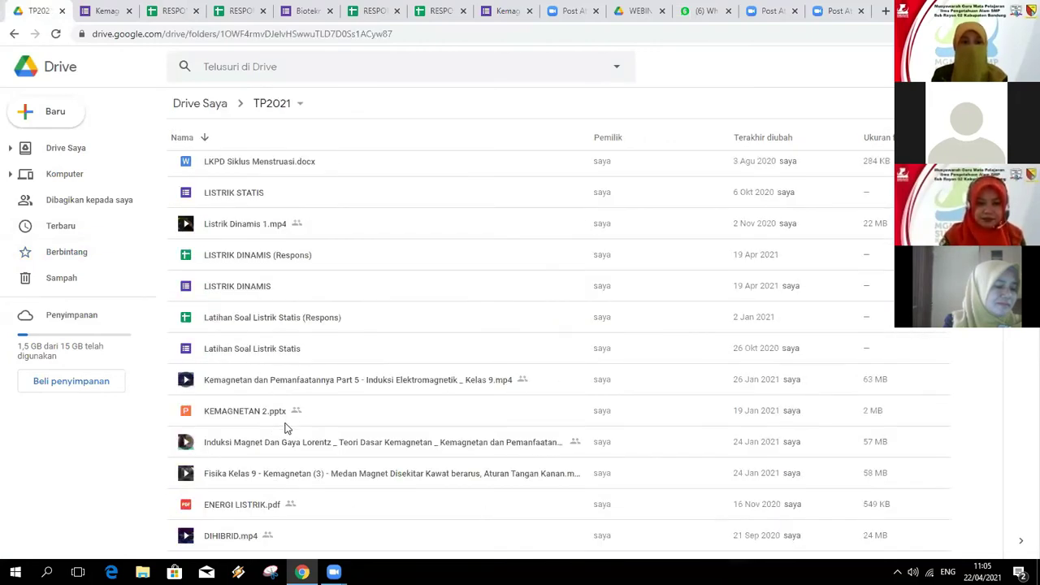
{"action": "scroll", "coordinate": [290, 373], "scroll_direction": "down", "scroll_amount": 5}
{"action": "scroll", "coordinate": [255, 297], "scroll_direction": "up", "scroll_amount": 5}
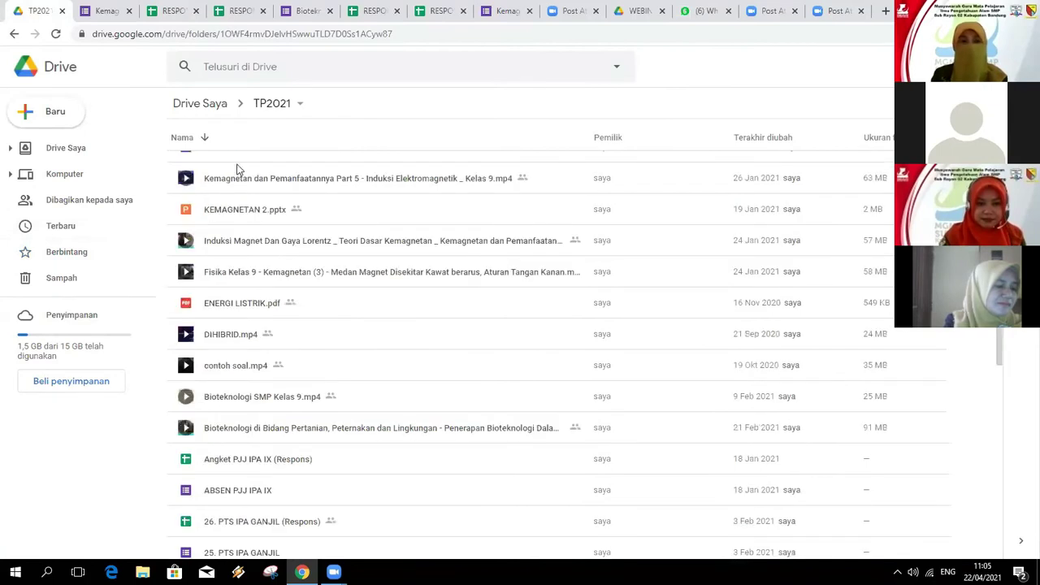
{"action": "scroll", "coordinate": [249, 281], "scroll_direction": "up", "scroll_amount": 2}
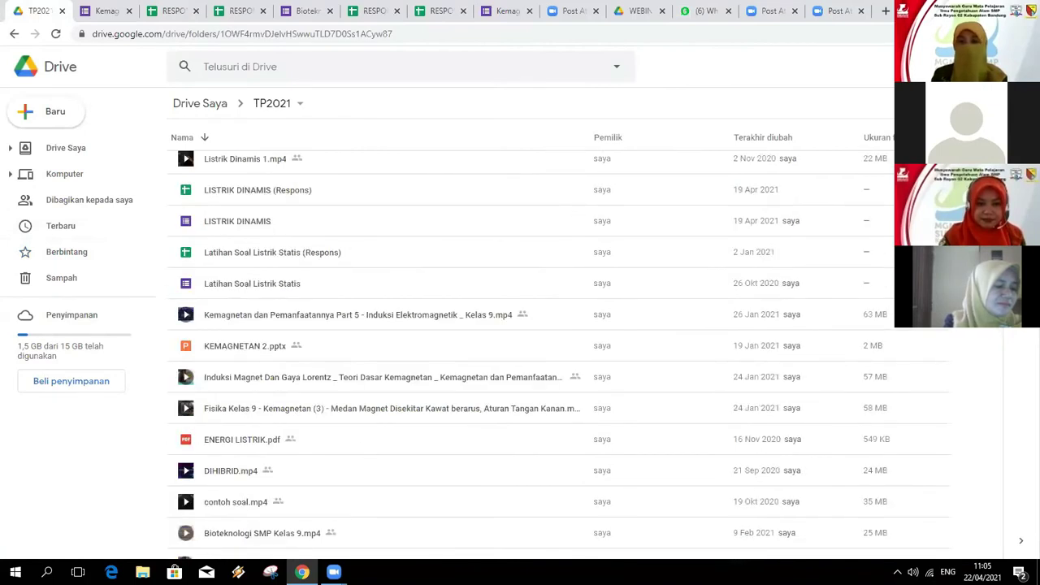
{"action": "scroll", "coordinate": [432, 480], "scroll_direction": "down", "scroll_amount": 8}
{"action": "scroll", "coordinate": [316, 492], "scroll_direction": "down", "scroll_amount": 1}
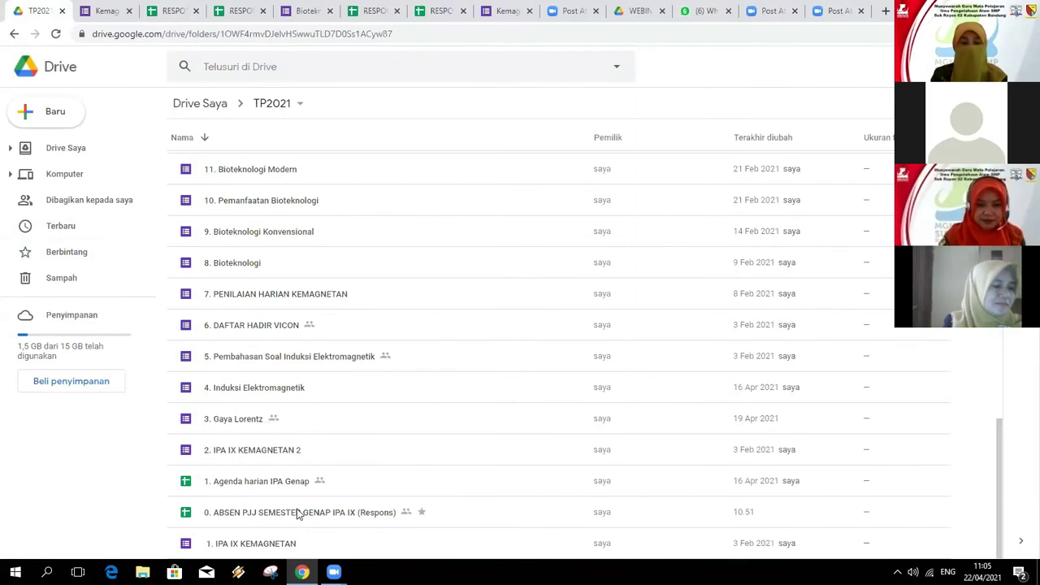
{"action": "double_click", "coordinate": [297, 512]}
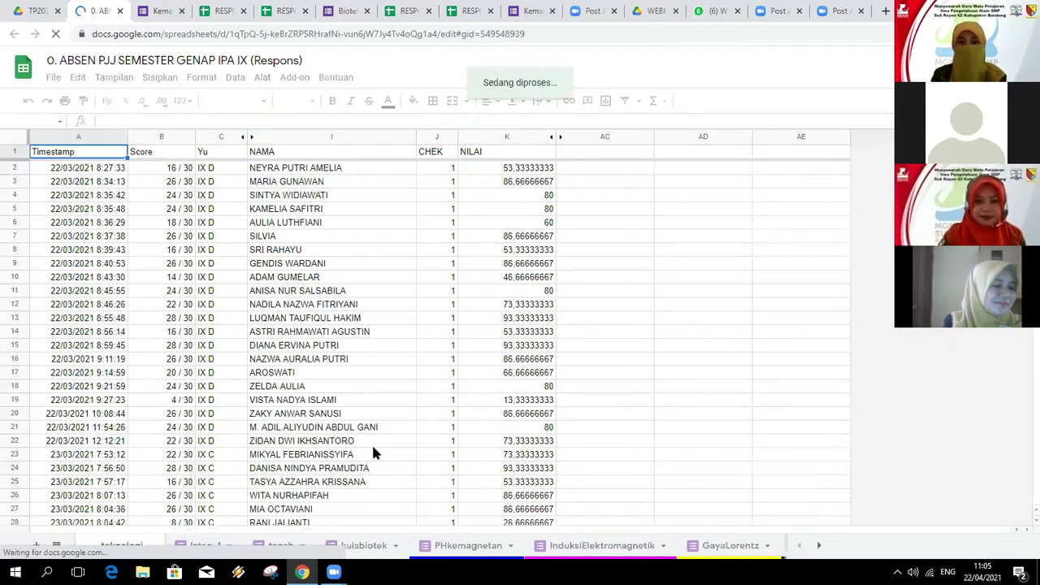
Step: Look over the teknologi responses and switch to the NILAI sheet from the list of all sheets
{"action": "scroll", "coordinate": [373, 453], "scroll_direction": "down", "scroll_amount": 10}
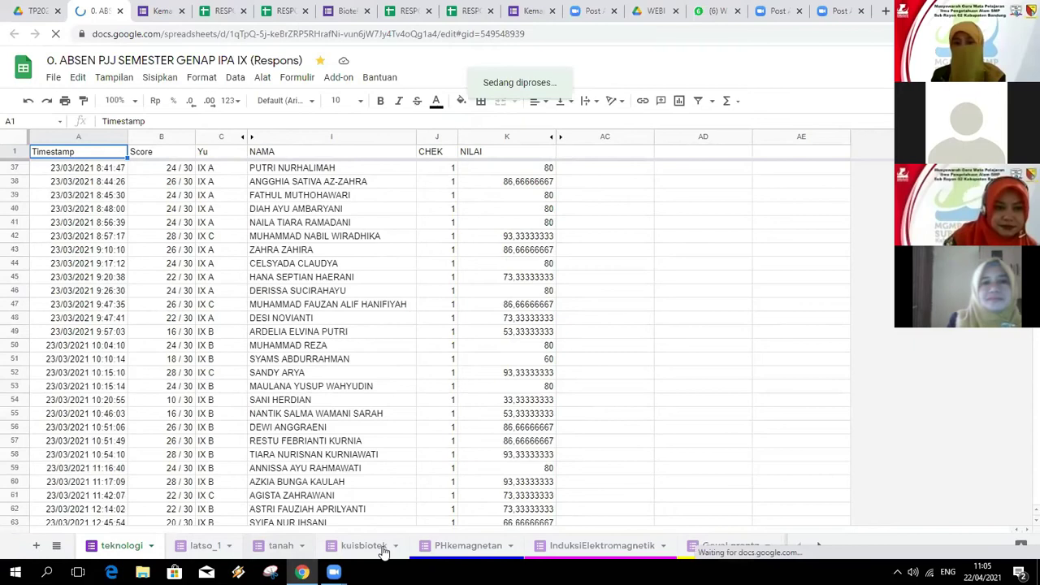
{"action": "left_click", "coordinate": [55, 548]}
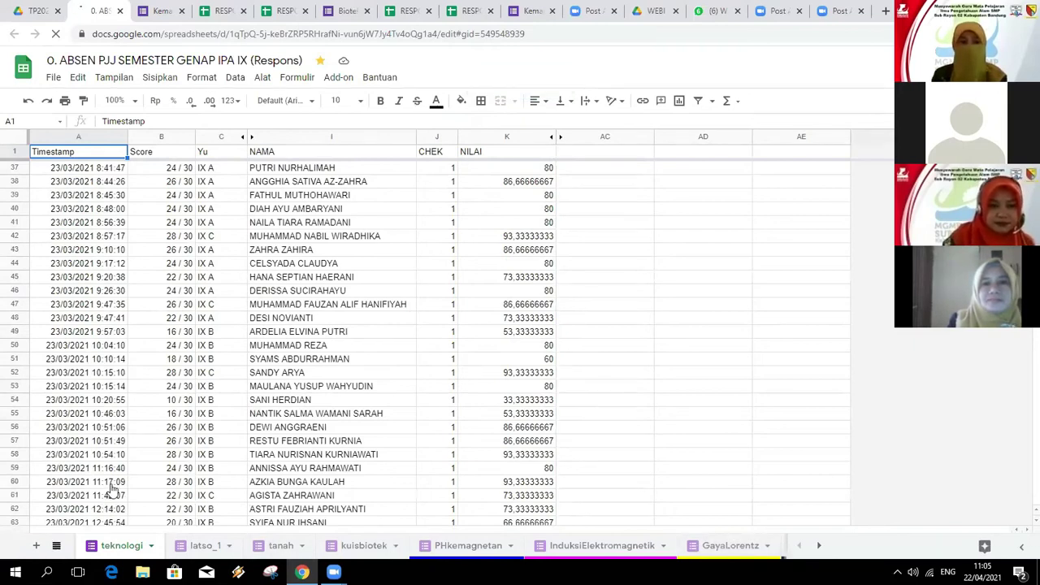
{"action": "scroll", "coordinate": [104, 487], "scroll_direction": "down", "scroll_amount": 5}
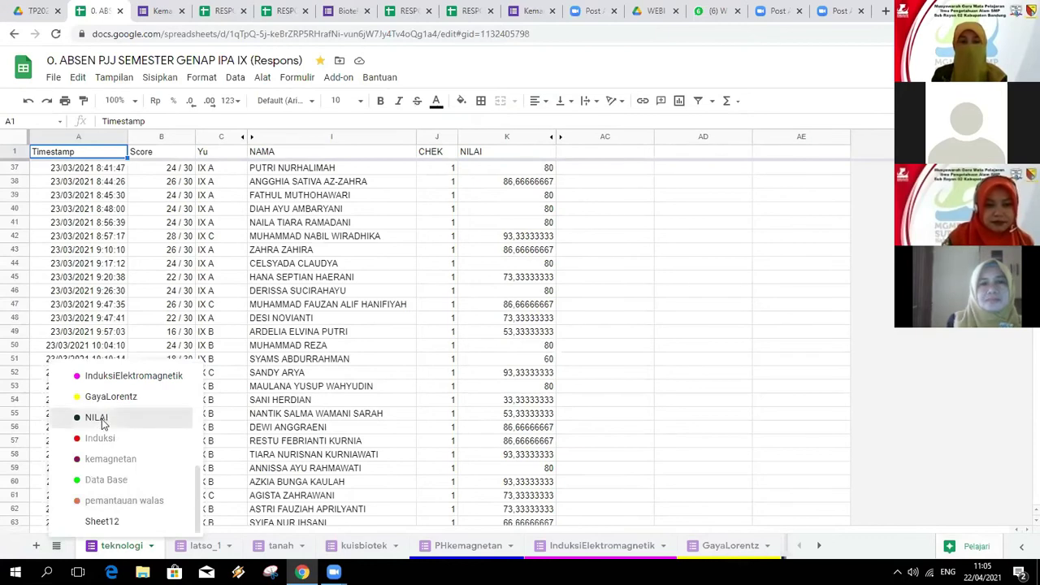
{"action": "left_click", "coordinate": [99, 419]}
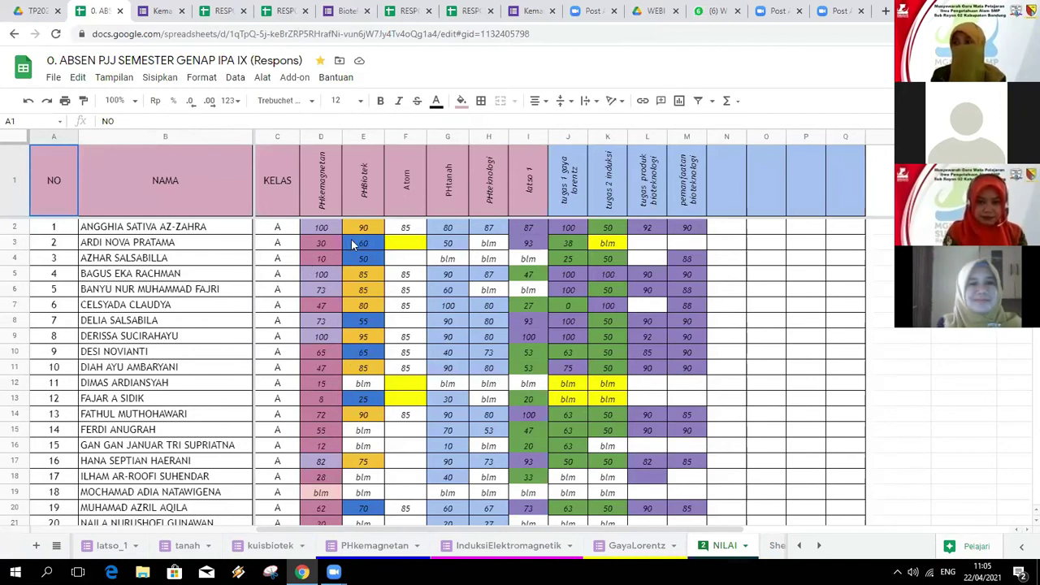
Step: On the tanah sheet, unhide the PILIH NAMA columns D to H and compare them with the NAMA column
{"action": "left_click", "coordinate": [185, 554]}
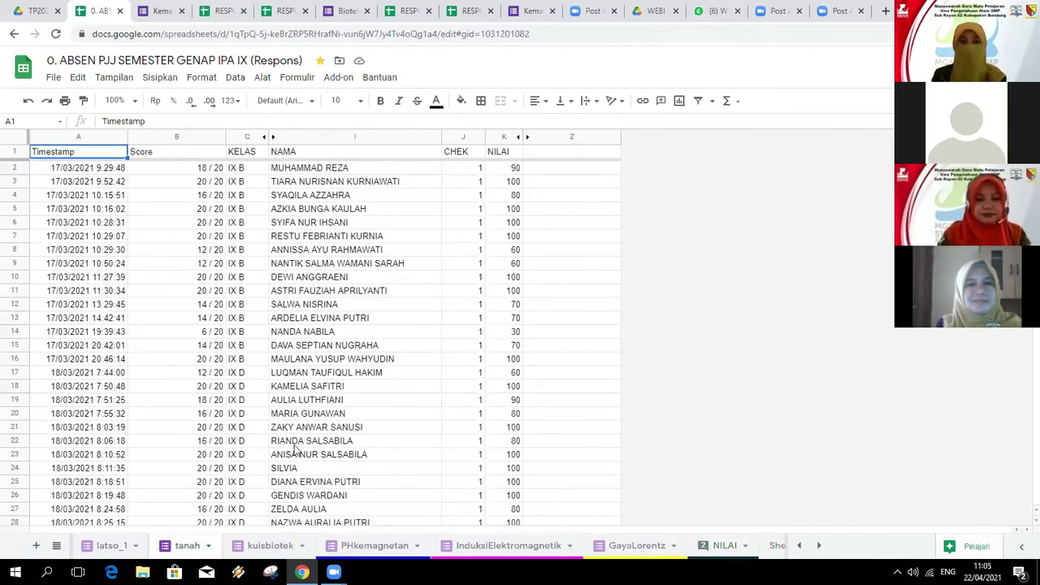
{"action": "left_click", "coordinate": [272, 140]}
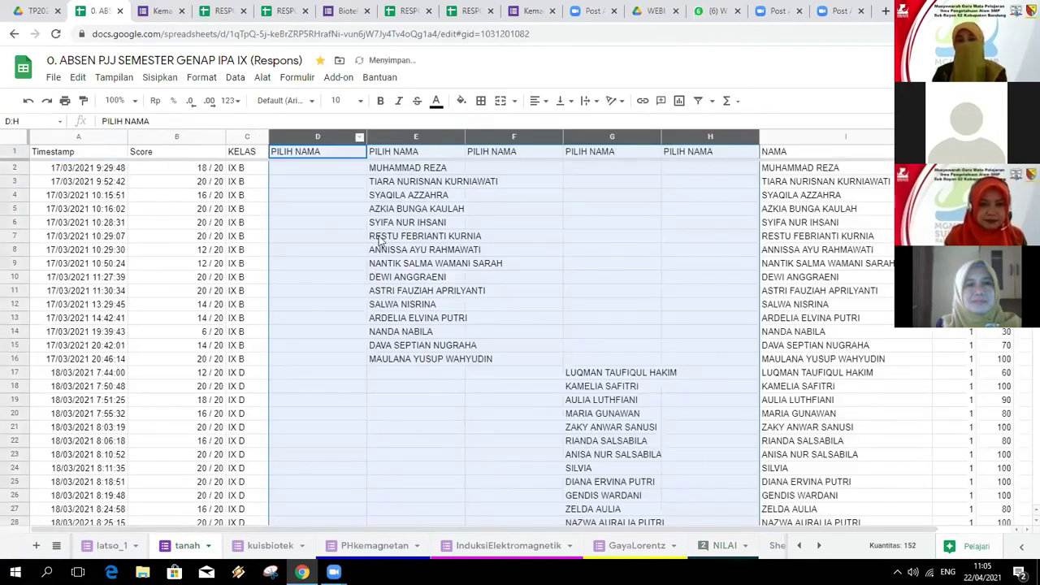
{"action": "left_click", "coordinate": [415, 426]}
{"action": "scroll", "coordinate": [415, 427], "scroll_direction": "down", "scroll_amount": 1}
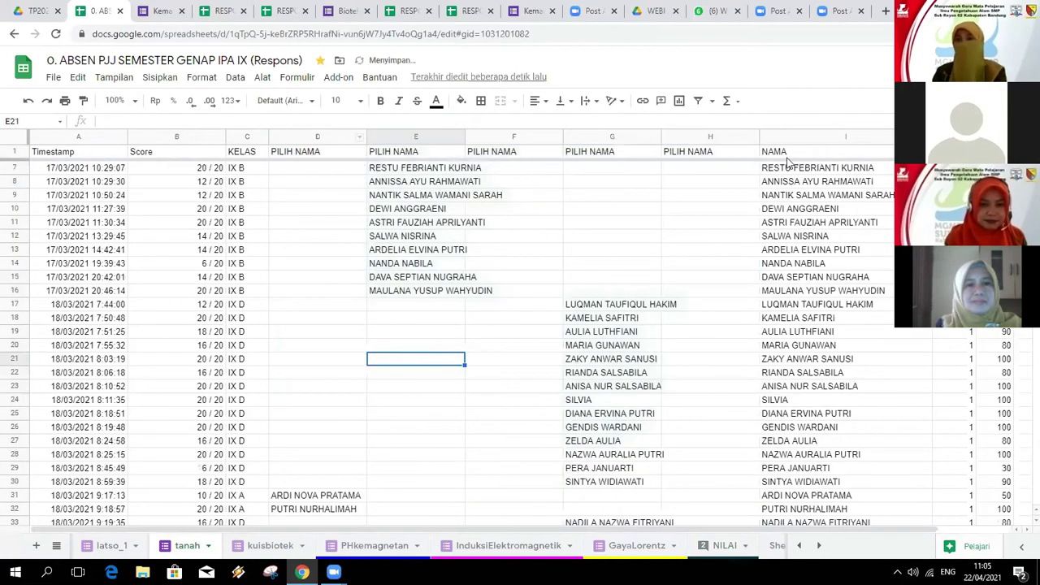
{"action": "scroll", "coordinate": [835, 184], "scroll_direction": "up", "scroll_amount": 2}
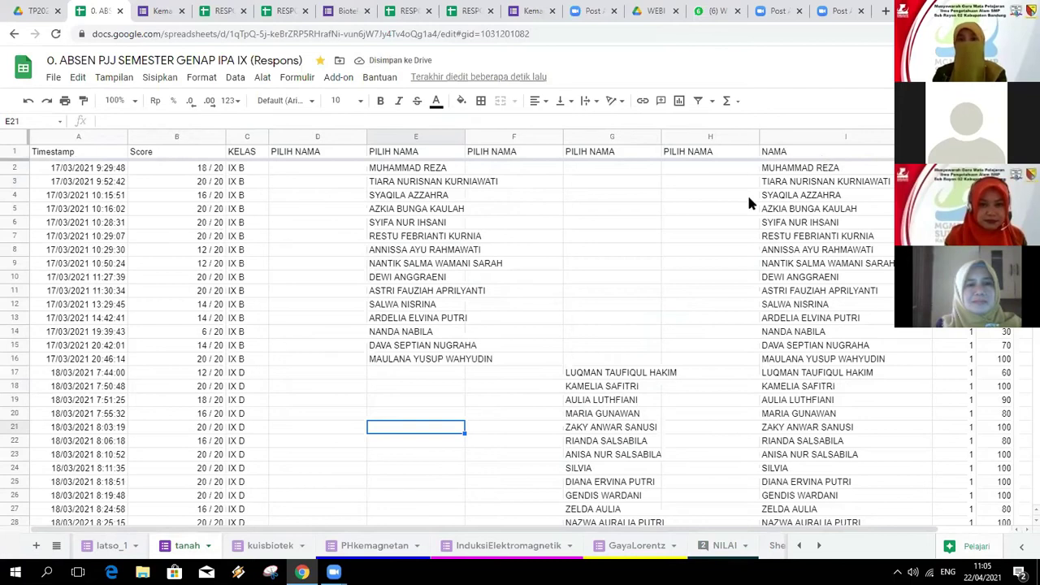
Step: Try to enlarge the NAMA formula in I1 of the tanah sheet by setting its font size to 18
{"action": "left_click", "coordinate": [817, 153]}
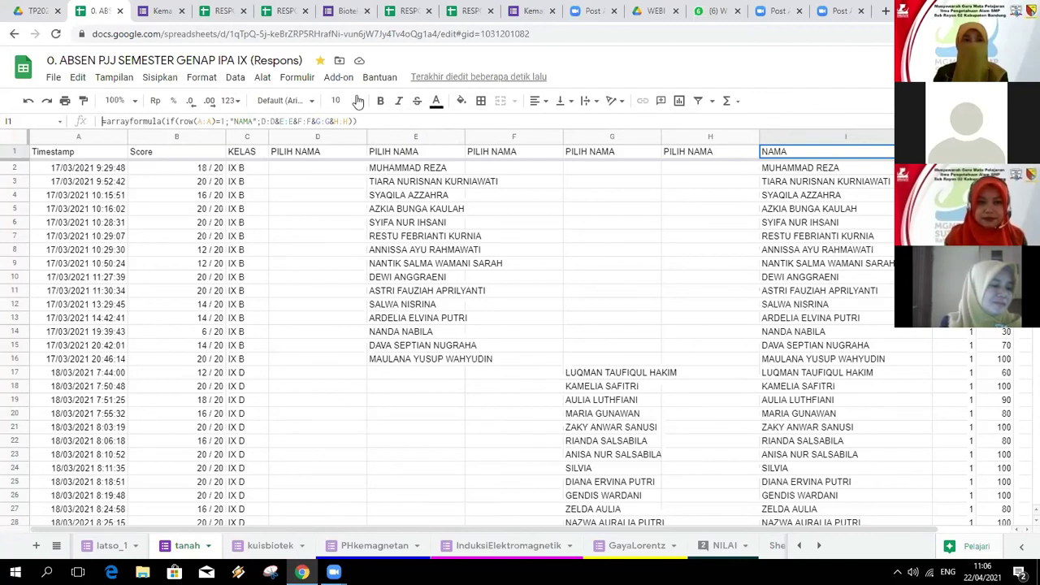
{"action": "left_click", "coordinate": [358, 121]}
{"action": "left_click", "coordinate": [340, 100]}
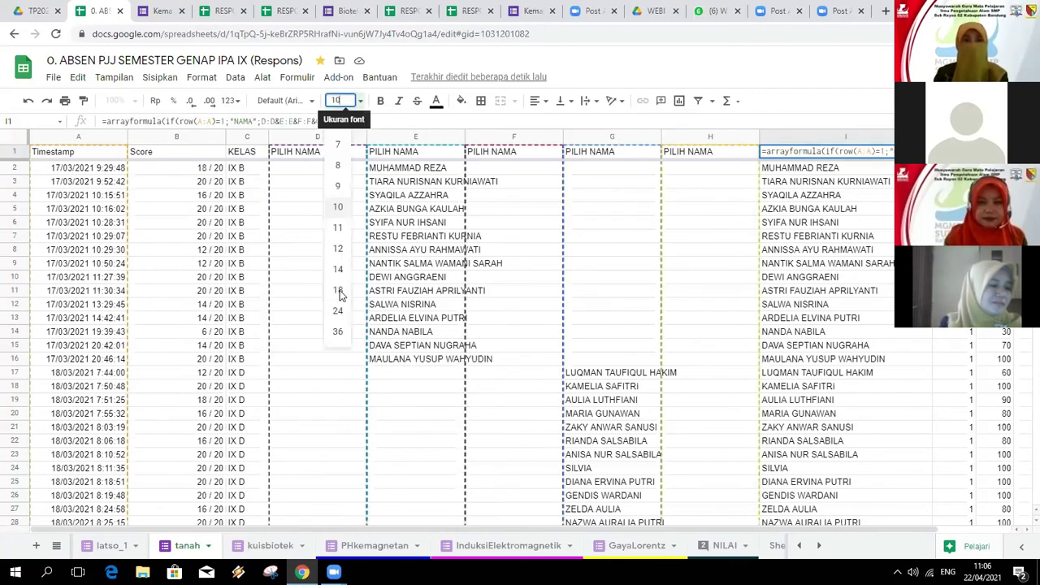
{"action": "left_click", "coordinate": [338, 291]}
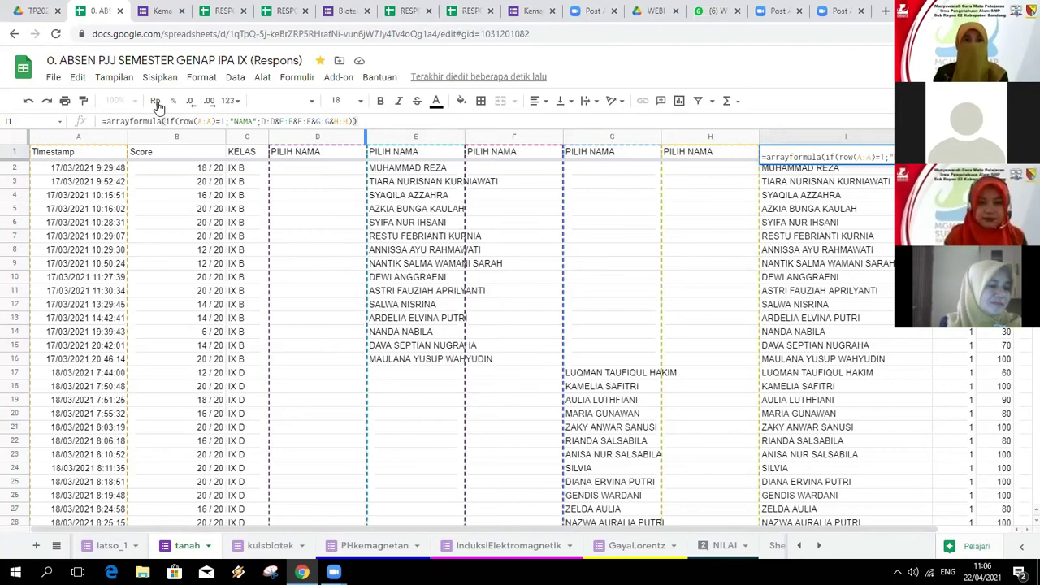
{"action": "left_click", "coordinate": [156, 197]}
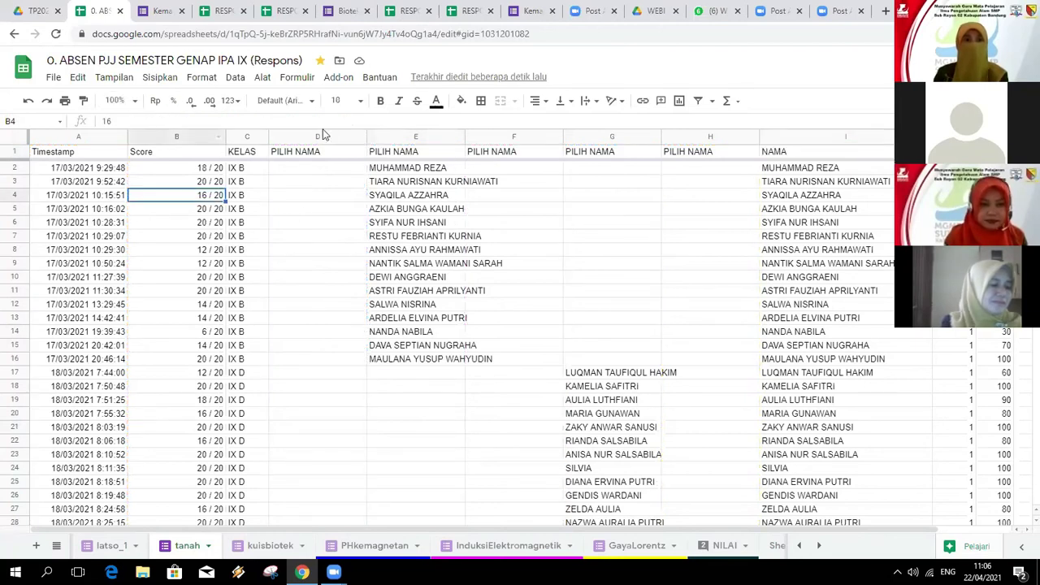
{"action": "left_click", "coordinate": [299, 219]}
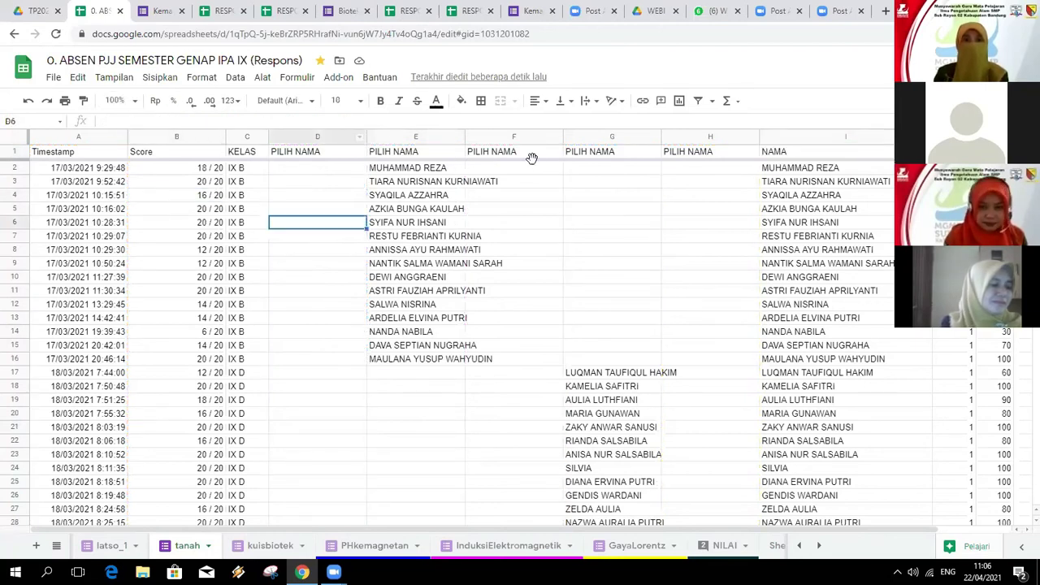
Step: Select the NAMA formula in I1 and set the sheet zoom to 150%
{"action": "left_click", "coordinate": [867, 154]}
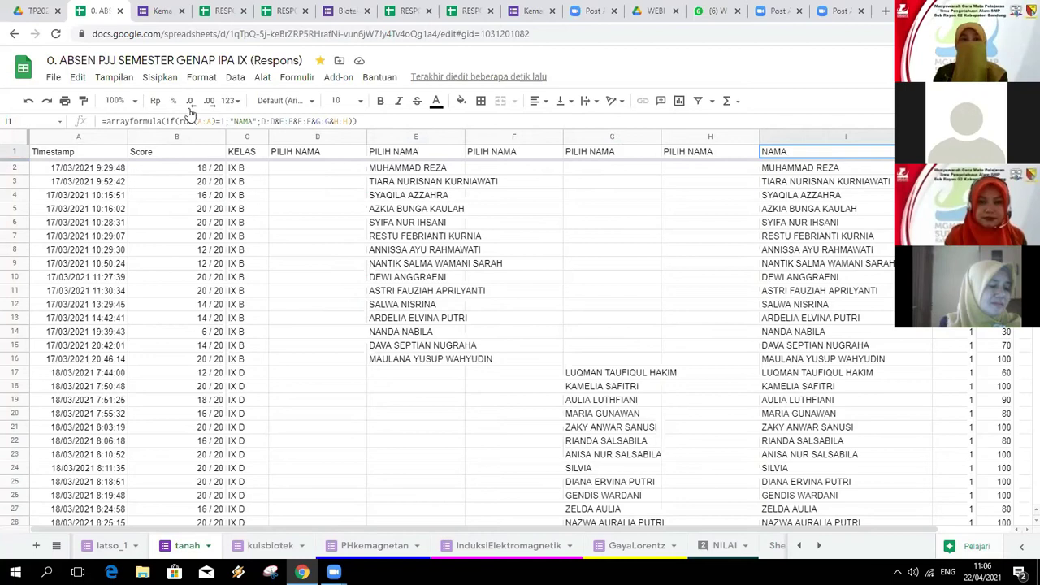
{"action": "left_click", "coordinate": [132, 101]}
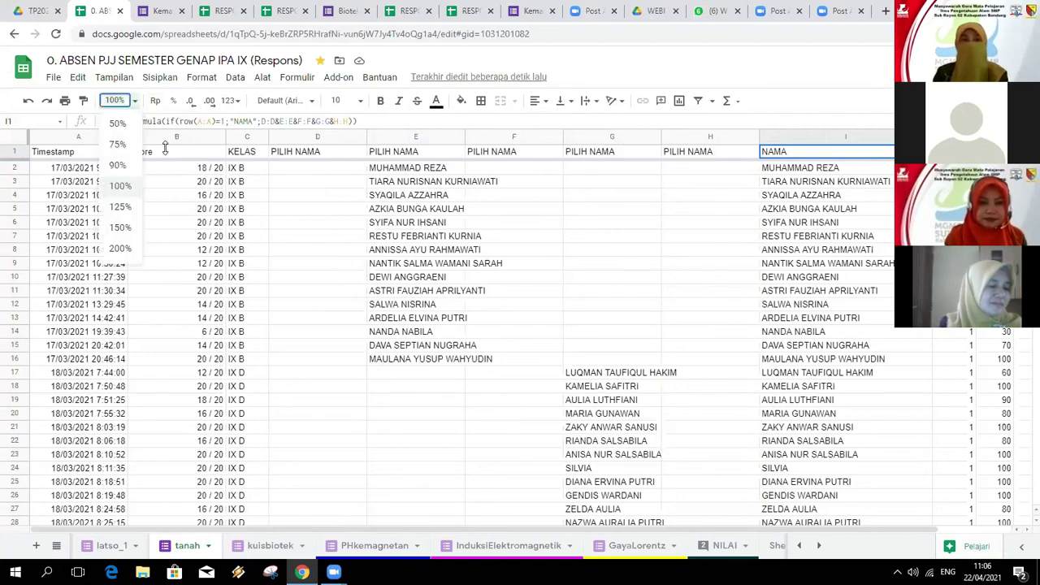
{"action": "left_click", "coordinate": [121, 228]}
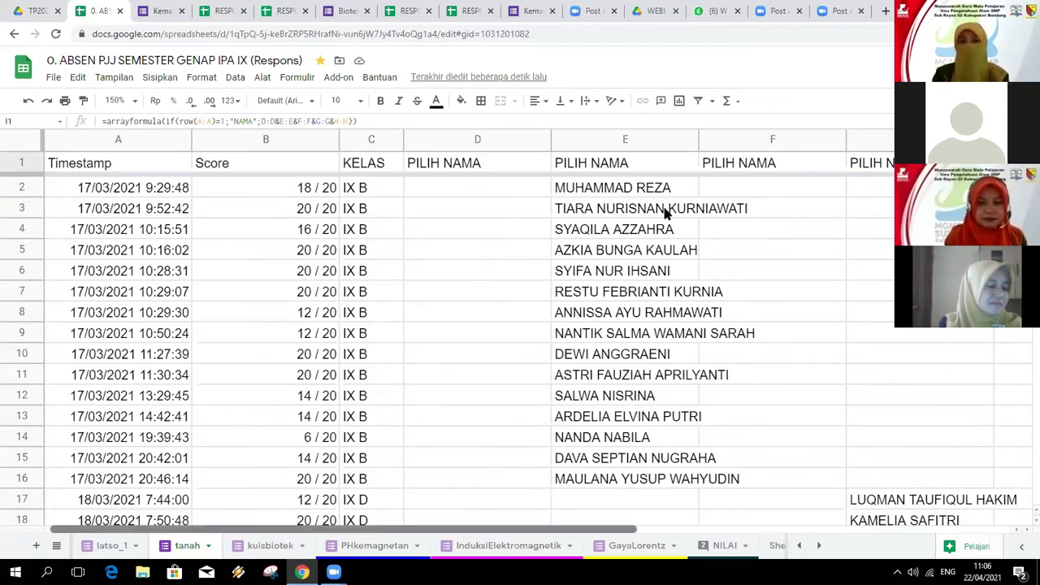
Step: Examine the NILAI formula in K1 of the tanah sheet and the PHtanah column of the NILAI sheet
{"action": "scroll", "coordinate": [674, 195], "scroll_direction": "right", "scroll_amount": 5}
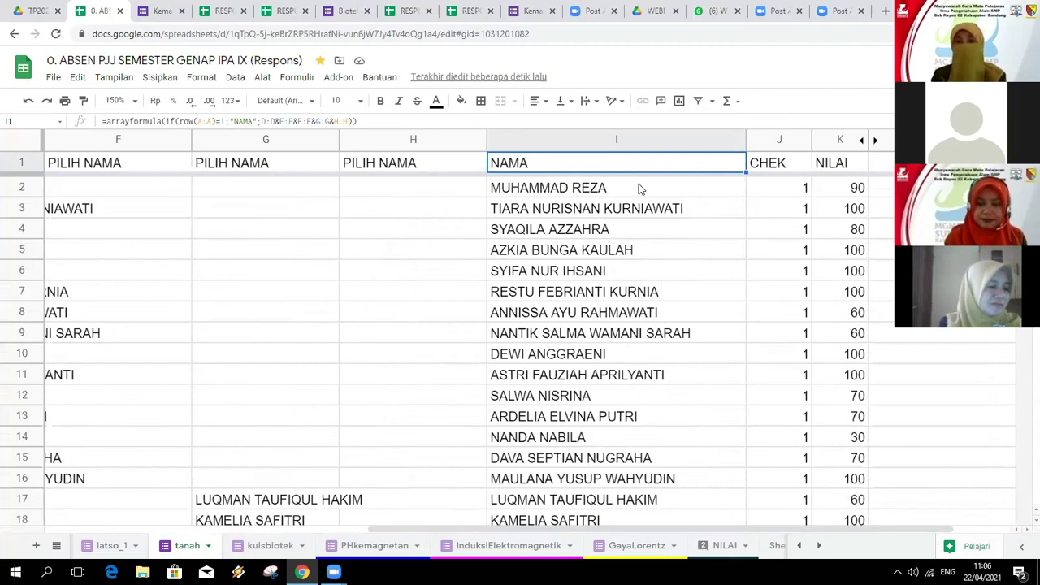
{"action": "left_click", "coordinate": [836, 168]}
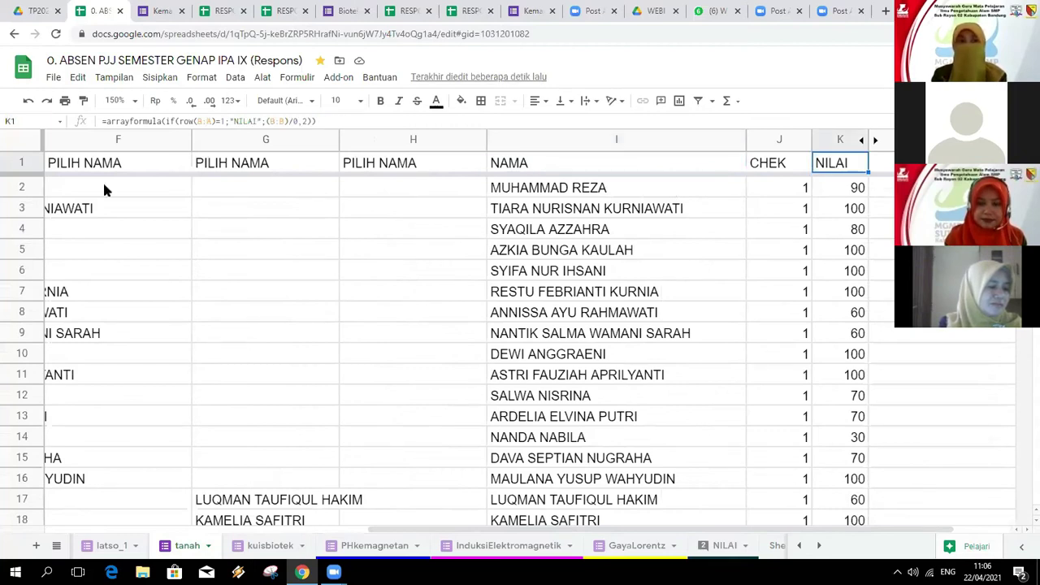
{"action": "left_click", "coordinate": [715, 549]}
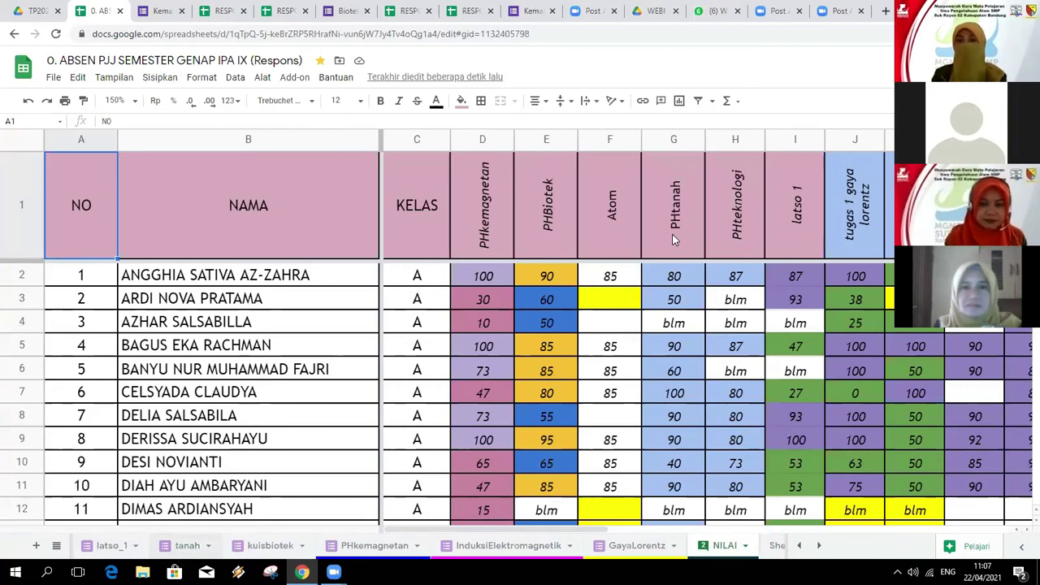
{"action": "left_click", "coordinate": [673, 326]}
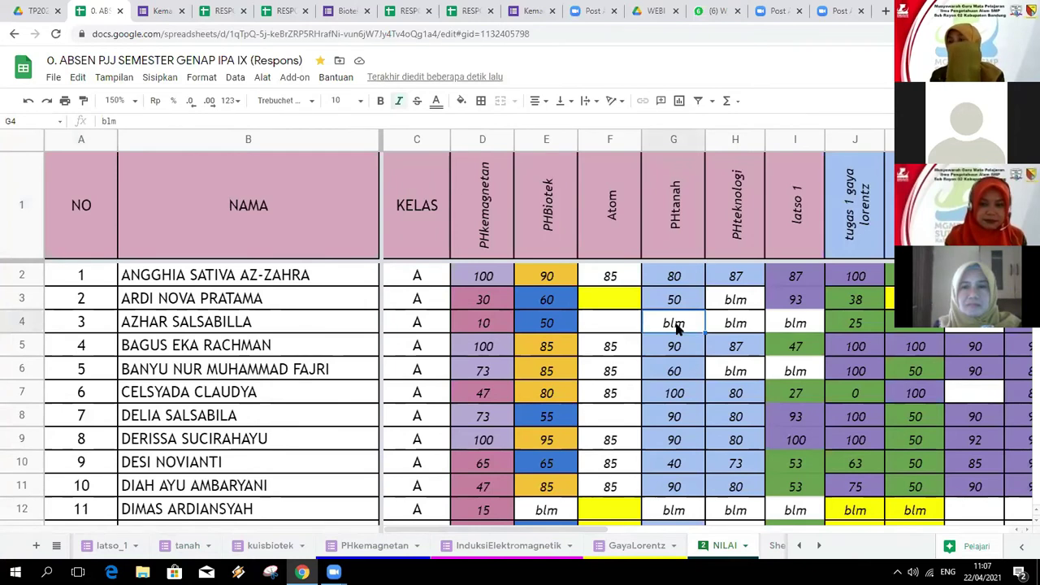
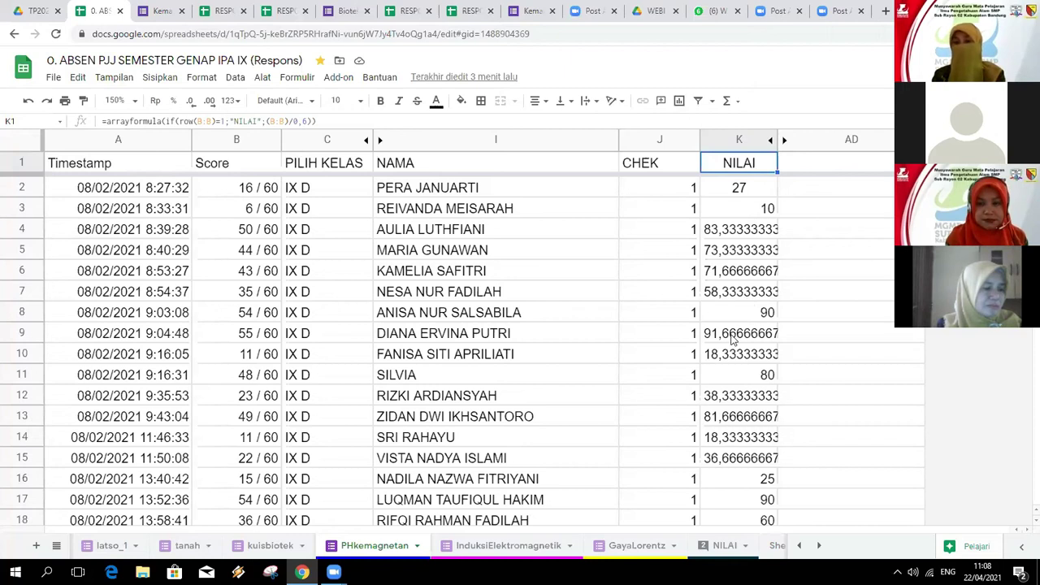
Step: Review the names and calculated NILAI values on the PHkemagnetan sheet down to the last response
{"action": "scroll", "coordinate": [722, 365], "scroll_direction": "down", "scroll_amount": 4}
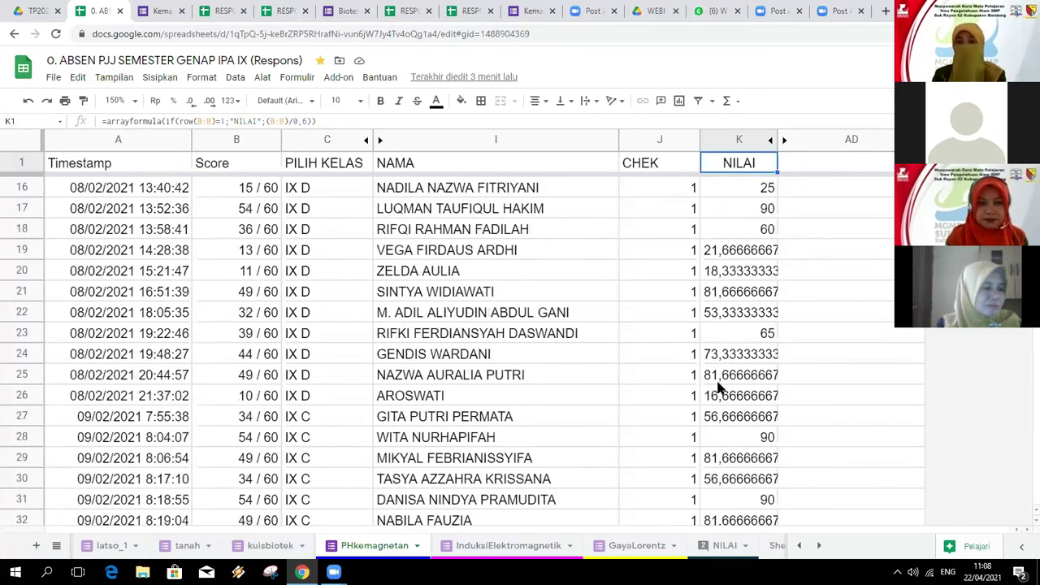
{"action": "scroll", "coordinate": [717, 393], "scroll_direction": "down", "scroll_amount": 10}
{"action": "scroll", "coordinate": [719, 395], "scroll_direction": "down", "scroll_amount": 9}
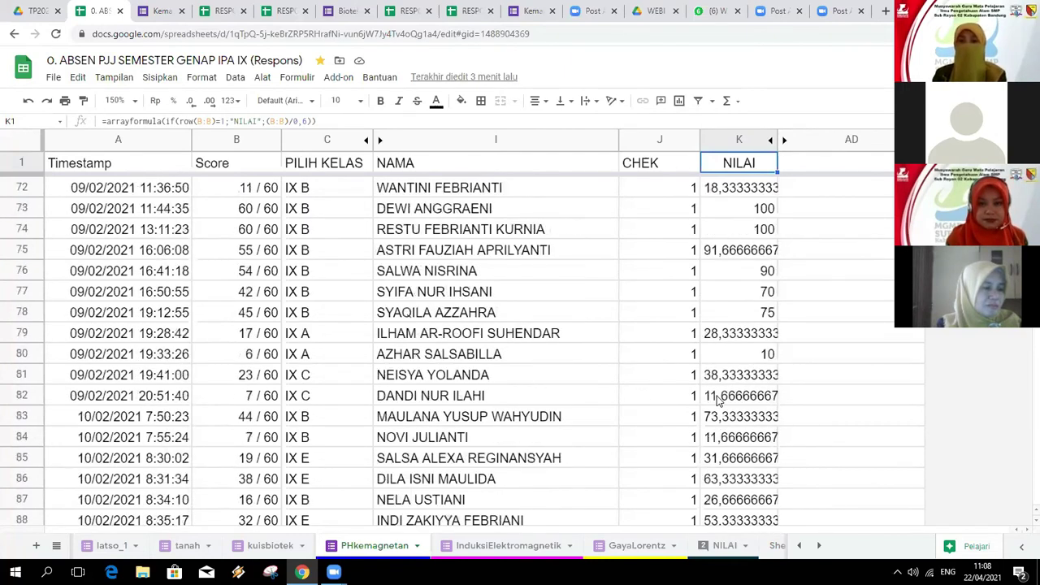
{"action": "scroll", "coordinate": [719, 401], "scroll_direction": "down", "scroll_amount": 12}
{"action": "scroll", "coordinate": [718, 401], "scroll_direction": "down", "scroll_amount": 11}
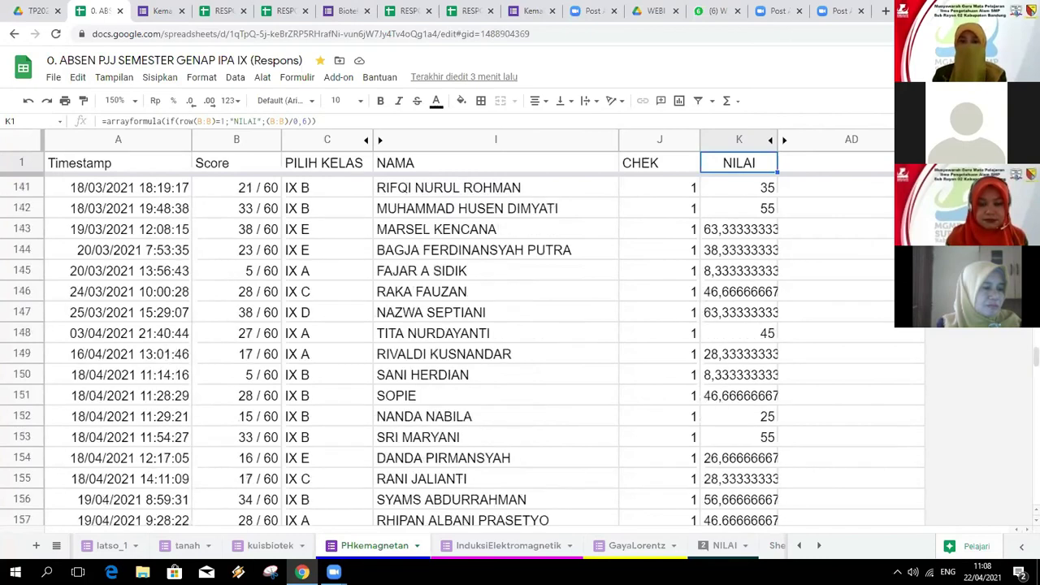
{"action": "scroll", "coordinate": [718, 401], "scroll_direction": "down", "scroll_amount": 6}
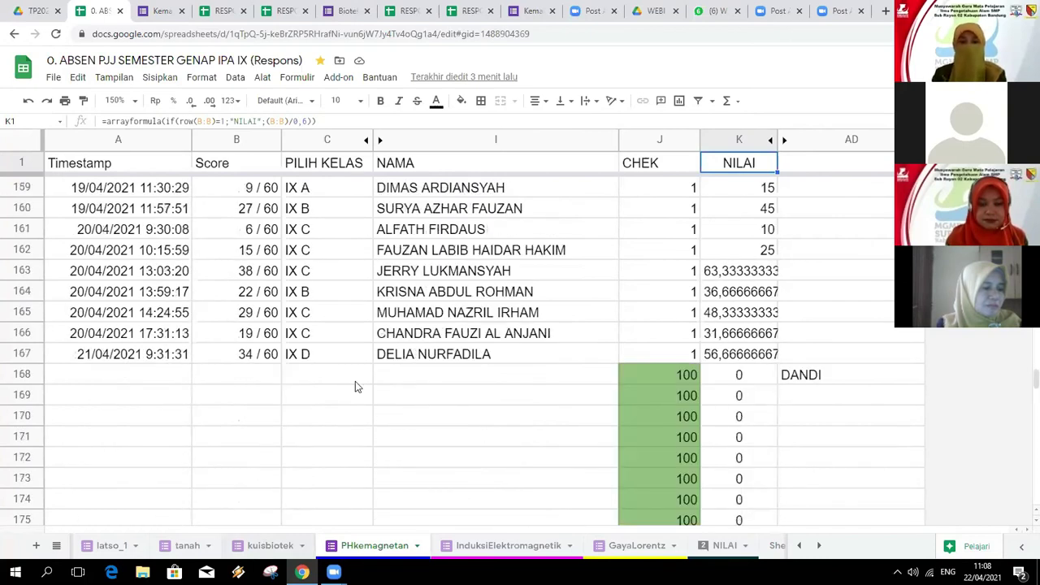
Step: Review the kuisbiotek responses and their NILAI column, and return to the tanah sheet
{"action": "scroll", "coordinate": [520, 402], "scroll_direction": "down", "scroll_amount": 5}
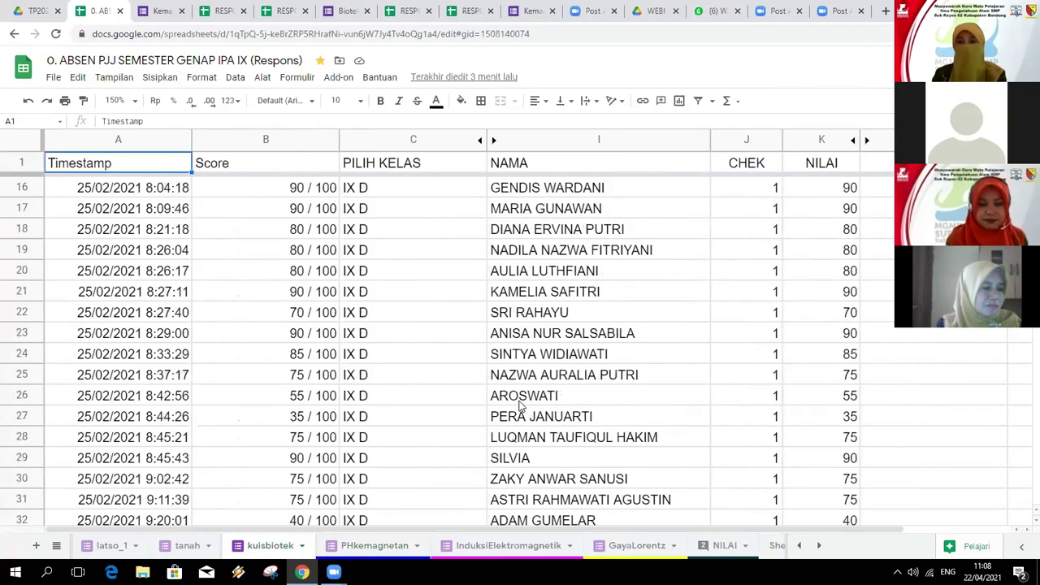
{"action": "scroll", "coordinate": [520, 404], "scroll_direction": "down", "scroll_amount": 9}
{"action": "scroll", "coordinate": [520, 404], "scroll_direction": "down", "scroll_amount": 11}
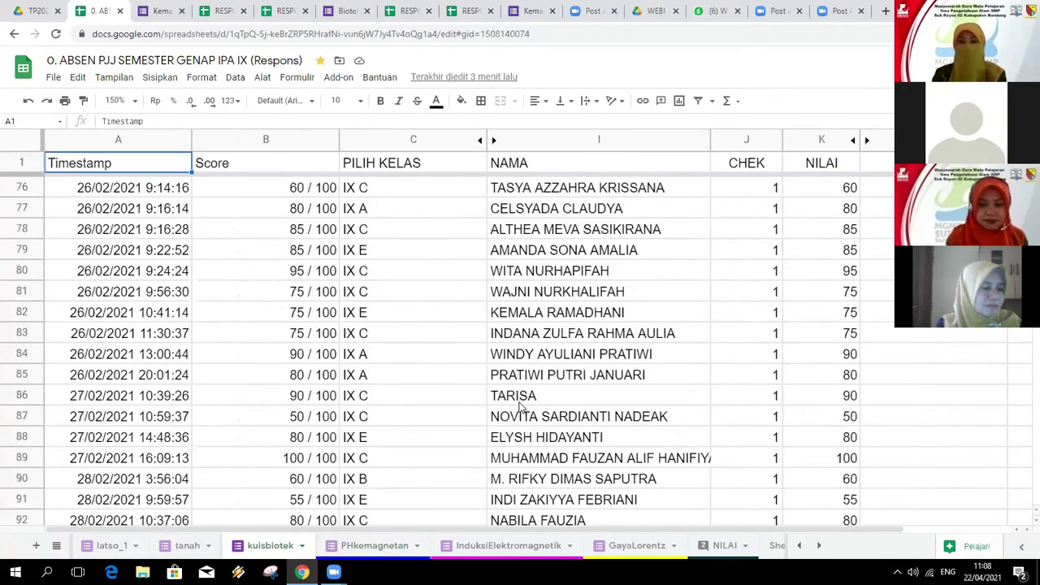
{"action": "scroll", "coordinate": [520, 407], "scroll_direction": "down", "scroll_amount": 5}
{"action": "scroll", "coordinate": [520, 406], "scroll_direction": "down", "scroll_amount": 8}
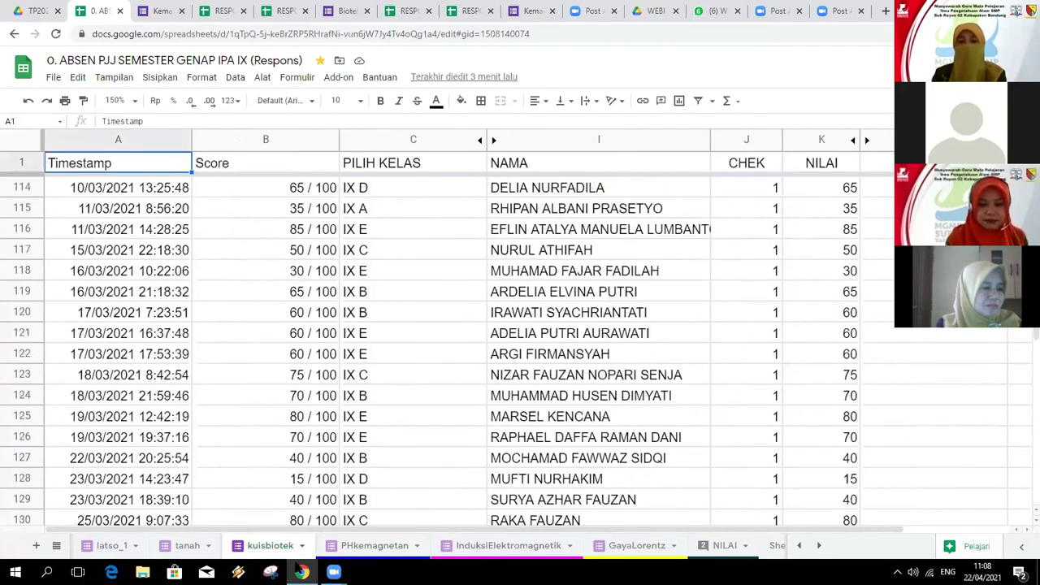
{"action": "left_click", "coordinate": [192, 548]}
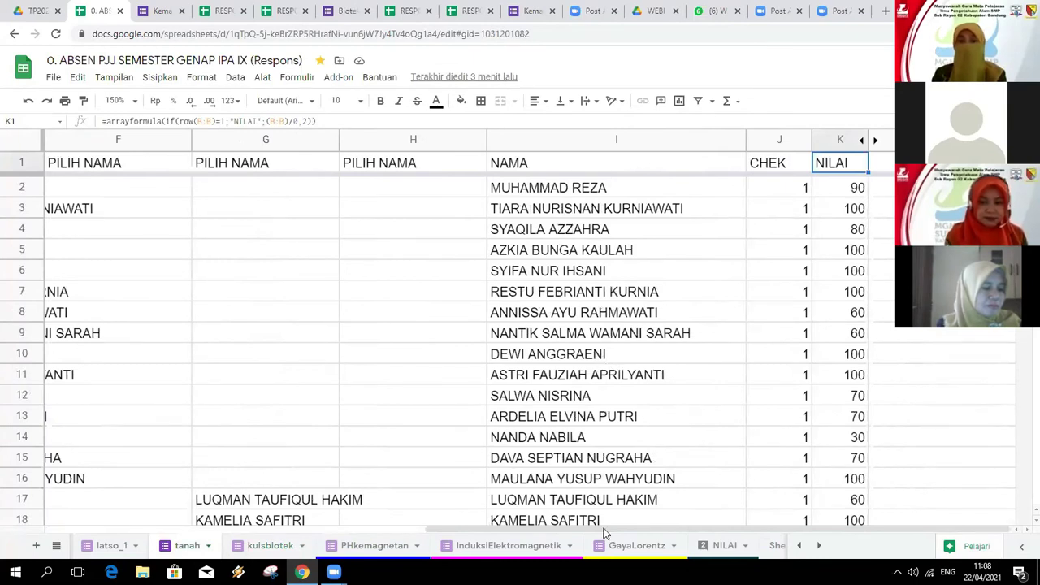
Step: Set the zoom of the tanah sheet to 100%
{"action": "scroll", "coordinate": [538, 544], "scroll_direction": "left", "scroll_amount": 3}
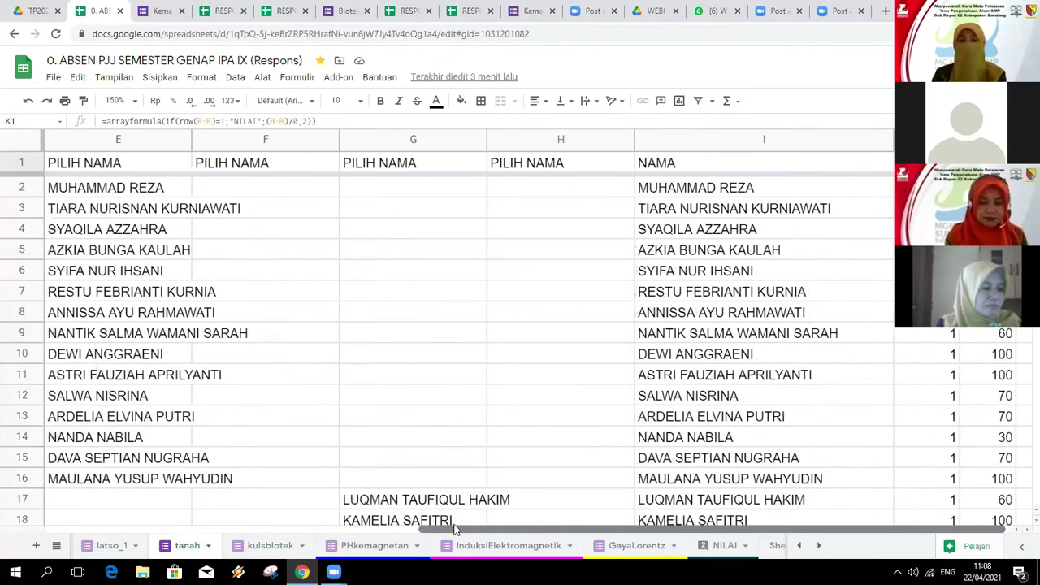
{"action": "left_click", "coordinate": [123, 101]}
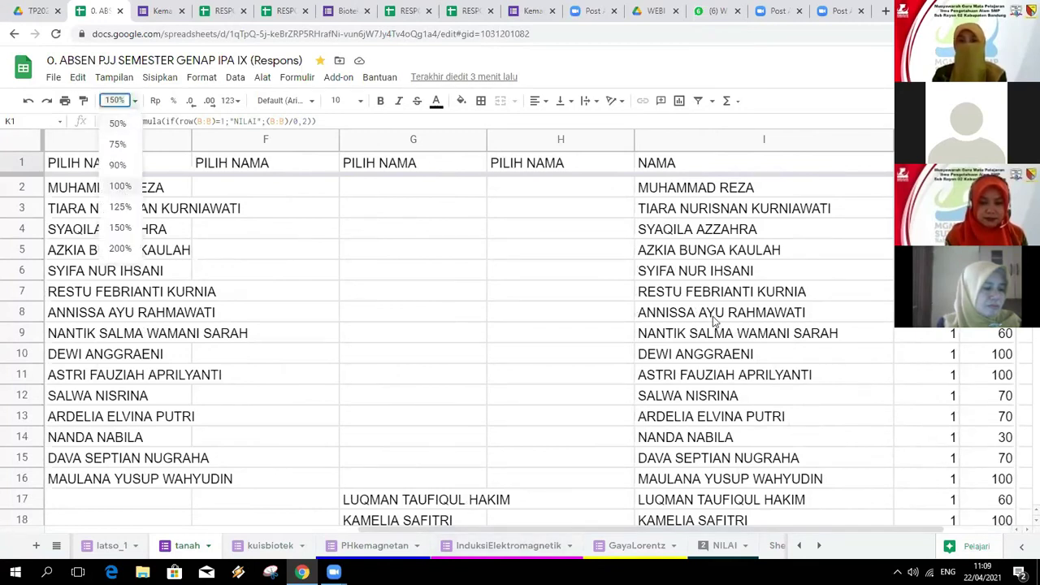
{"action": "left_click", "coordinate": [120, 188]}
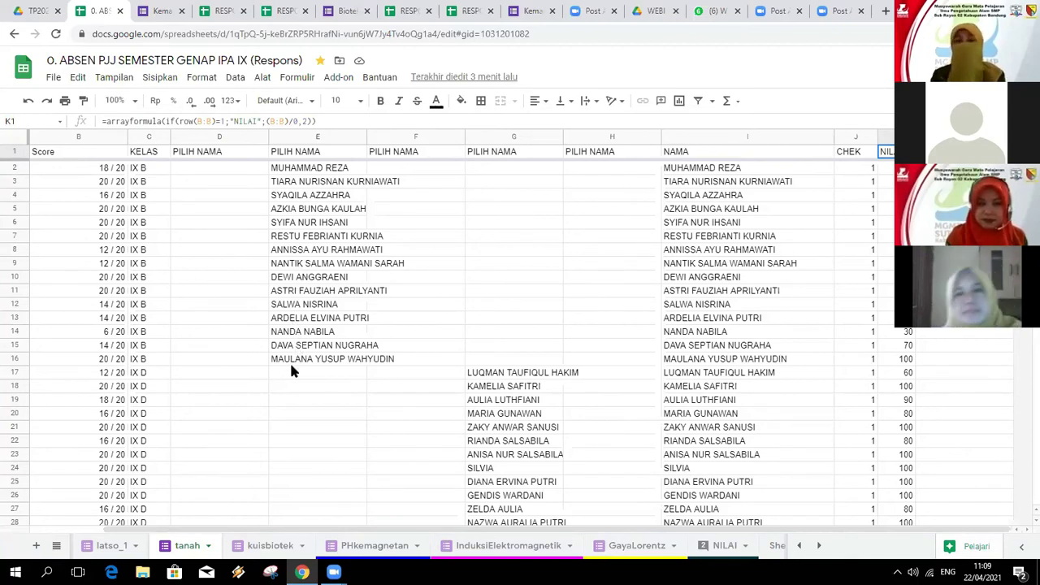
Step: Review how the class-specific PILIH NAMA entries on the tanah sheet are combined in the NAMA column
{"action": "scroll", "coordinate": [325, 375], "scroll_direction": "down", "scroll_amount": 5}
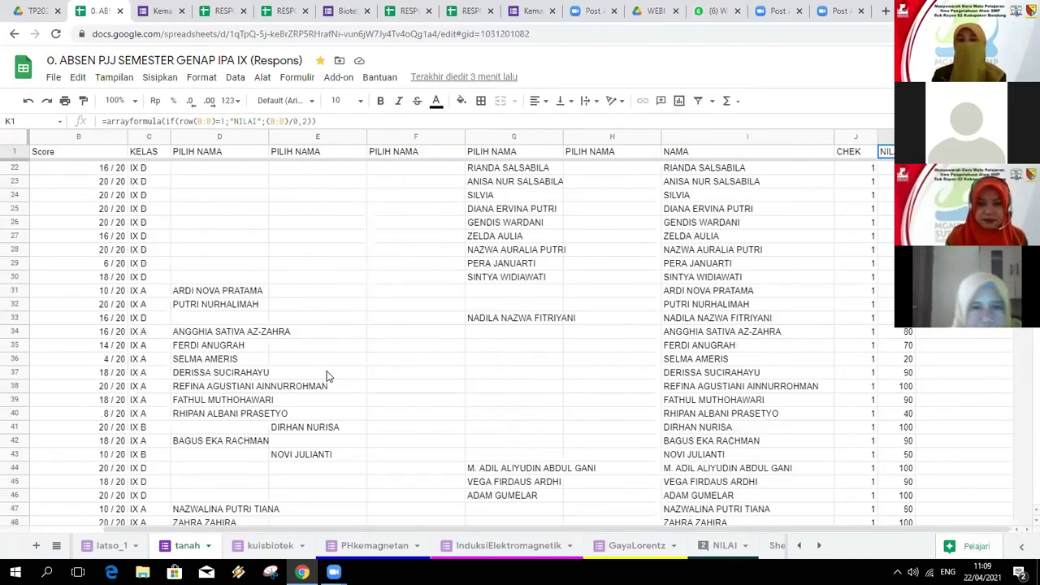
{"action": "scroll", "coordinate": [326, 376], "scroll_direction": "down", "scroll_amount": 1}
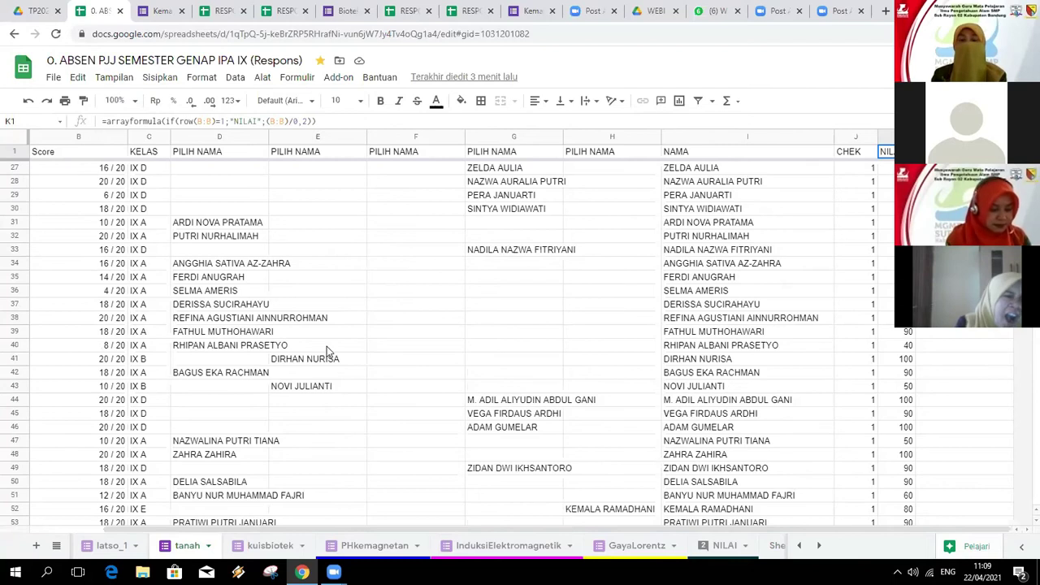
{"action": "scroll", "coordinate": [326, 346], "scroll_direction": "down", "scroll_amount": 1}
{"action": "scroll", "coordinate": [327, 346], "scroll_direction": "up", "scroll_amount": 1}
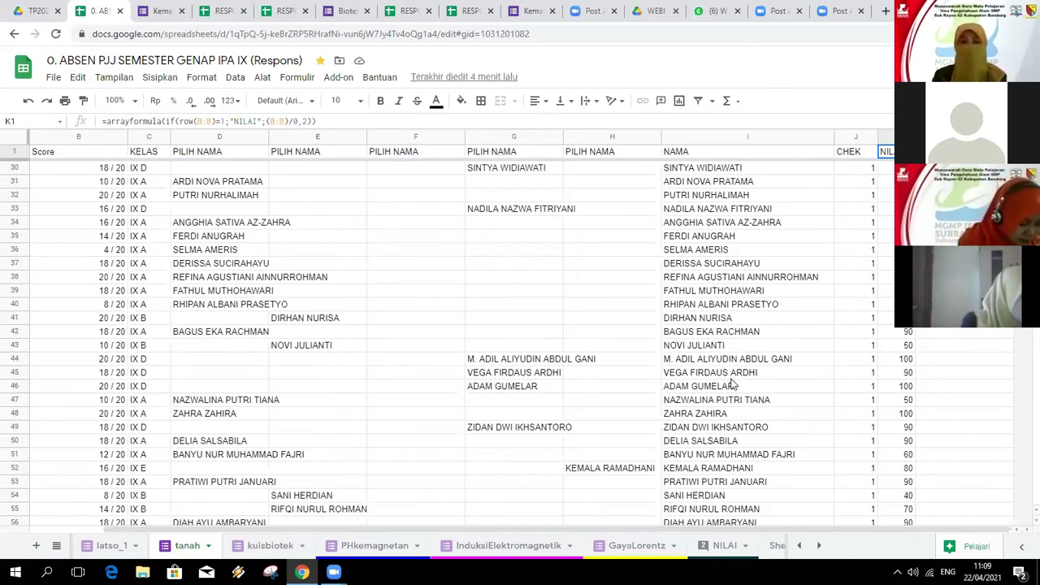
{"action": "scroll", "coordinate": [734, 384], "scroll_direction": "down", "scroll_amount": 3}
{"action": "scroll", "coordinate": [699, 211], "scroll_direction": "up", "scroll_amount": 6}
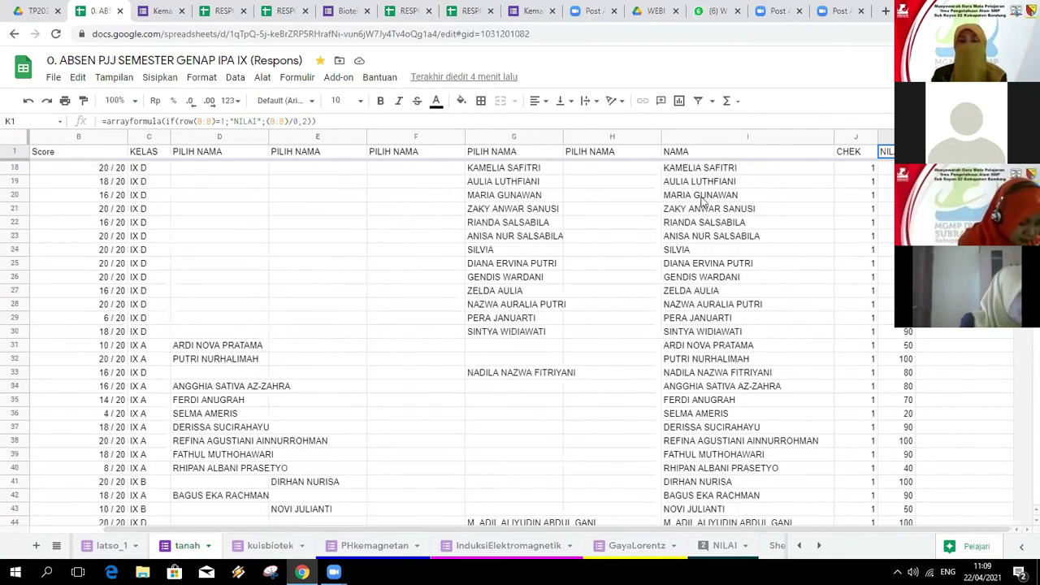
{"action": "scroll", "coordinate": [701, 163], "scroll_direction": "up", "scroll_amount": 5}
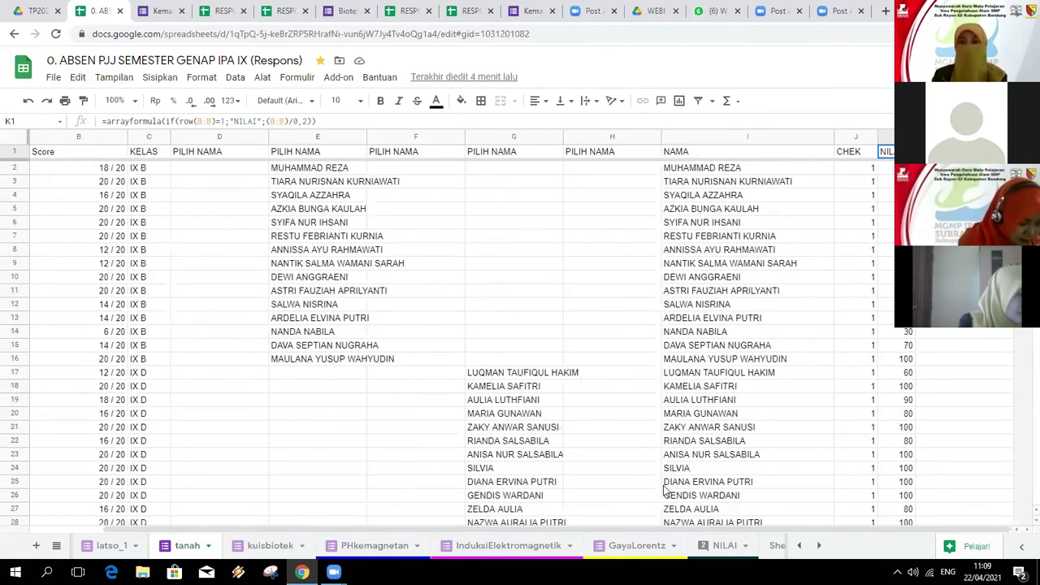
Step: Examine the PHkemagnetan formula in D1 of the NILAI sheet and the sample lookup formulas on Daftar nilai in RESPON PENILAIAN HARIAN
{"action": "left_click", "coordinate": [715, 550]}
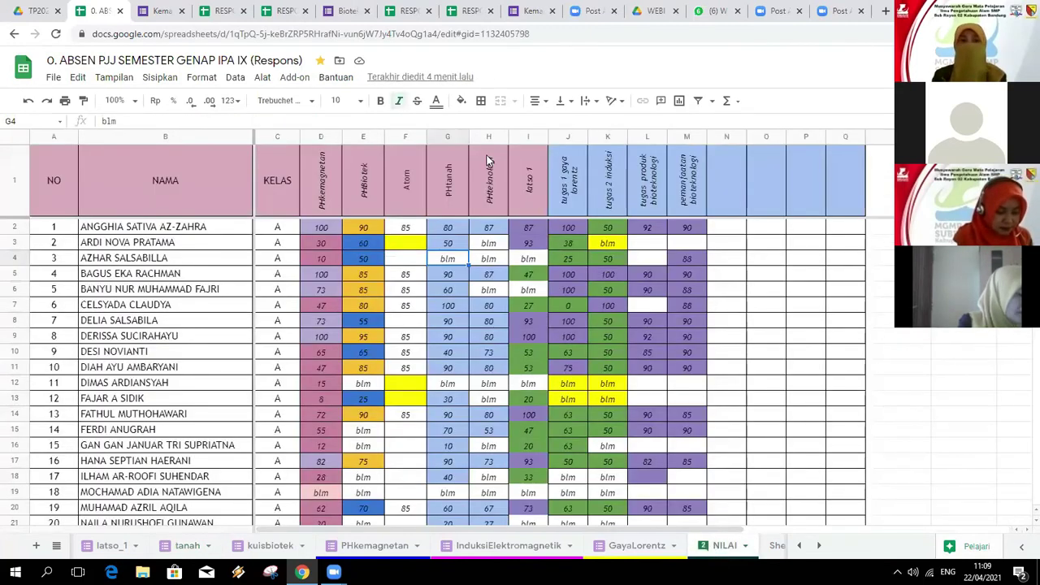
{"action": "left_click", "coordinate": [321, 181]}
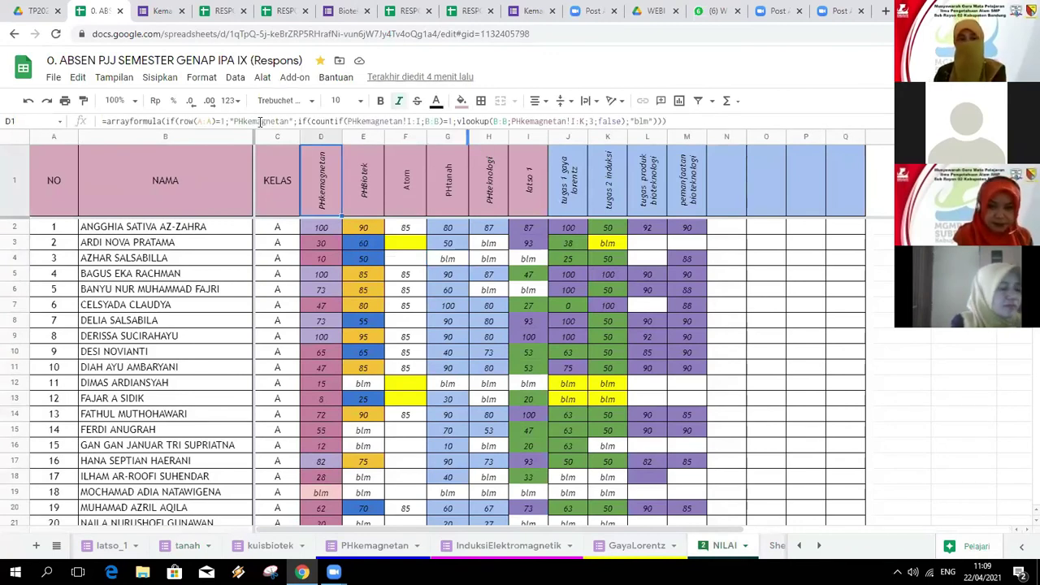
{"action": "left_click", "coordinate": [230, 10]}
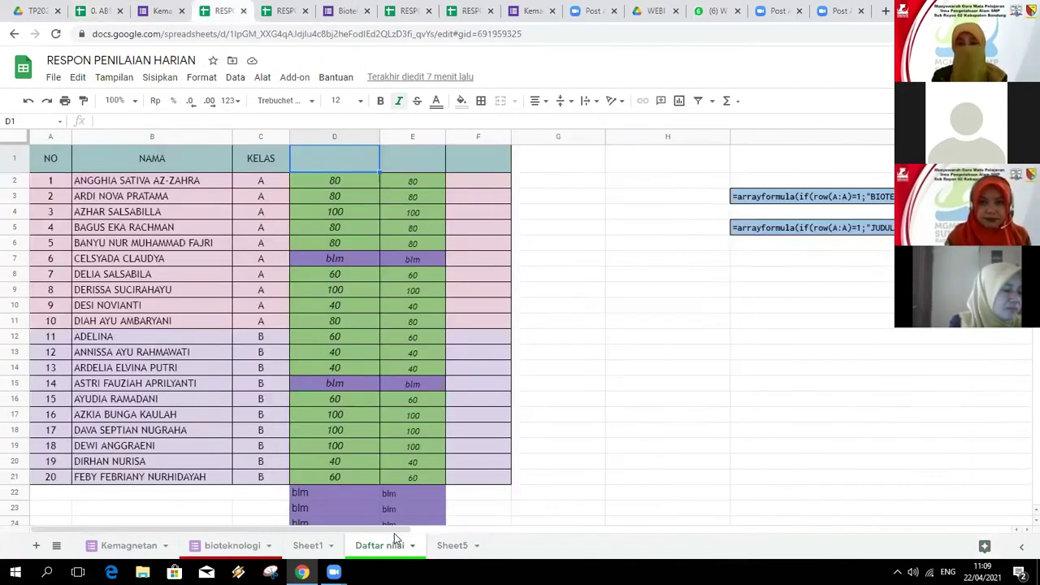
{"action": "left_click", "coordinate": [646, 399]}
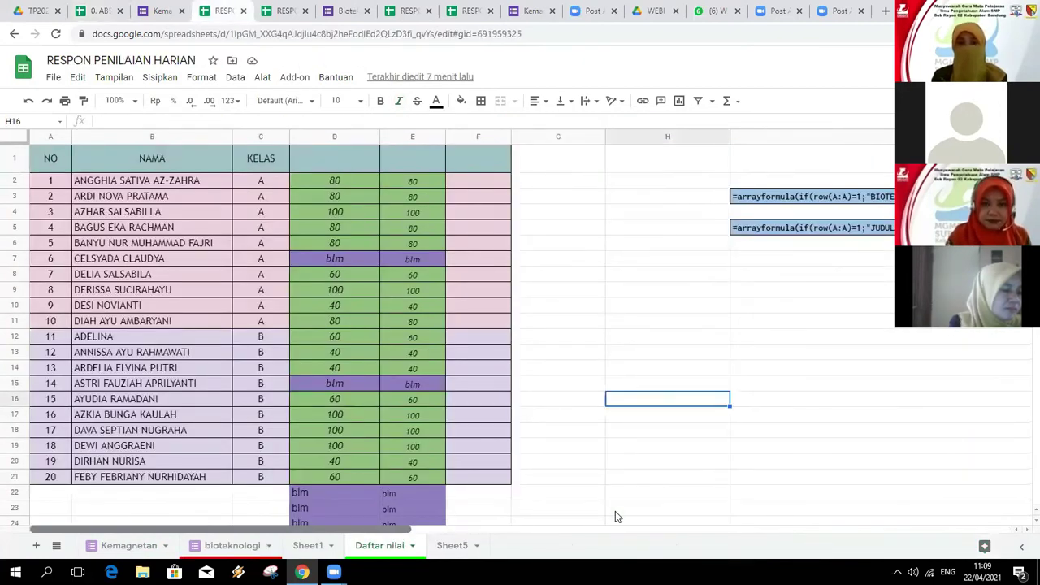
{"action": "scroll", "coordinate": [496, 308], "scroll_direction": "right", "scroll_amount": 5}
{"action": "left_click", "coordinate": [162, 307]}
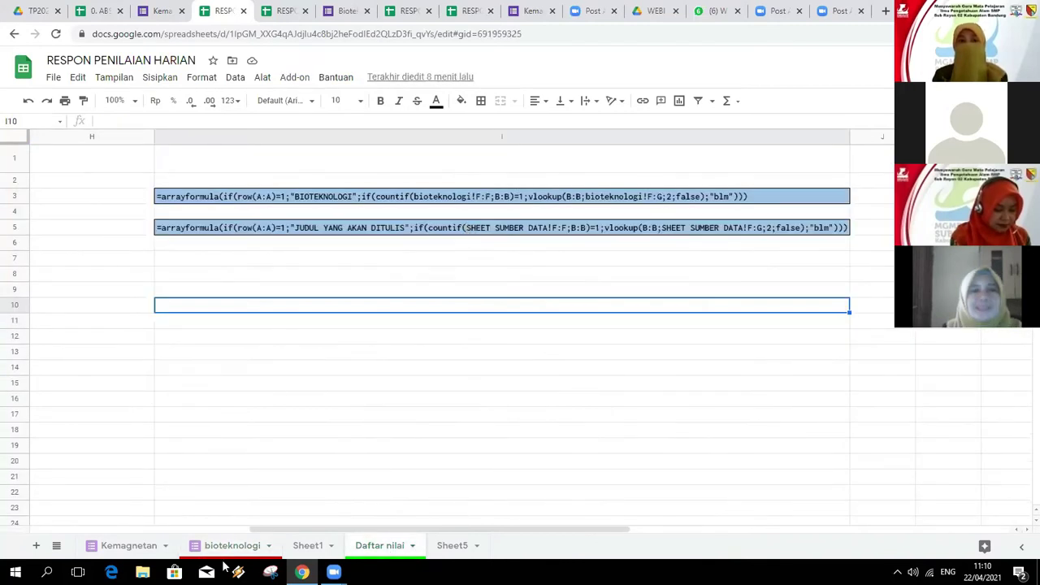
Step: Compare the student list and sample formulas on Daftar nilai with the name and grade columns of the bioteknologi sheet
{"action": "left_click_drag", "start_coordinate": [594, 534], "coordinate": [392, 530]}
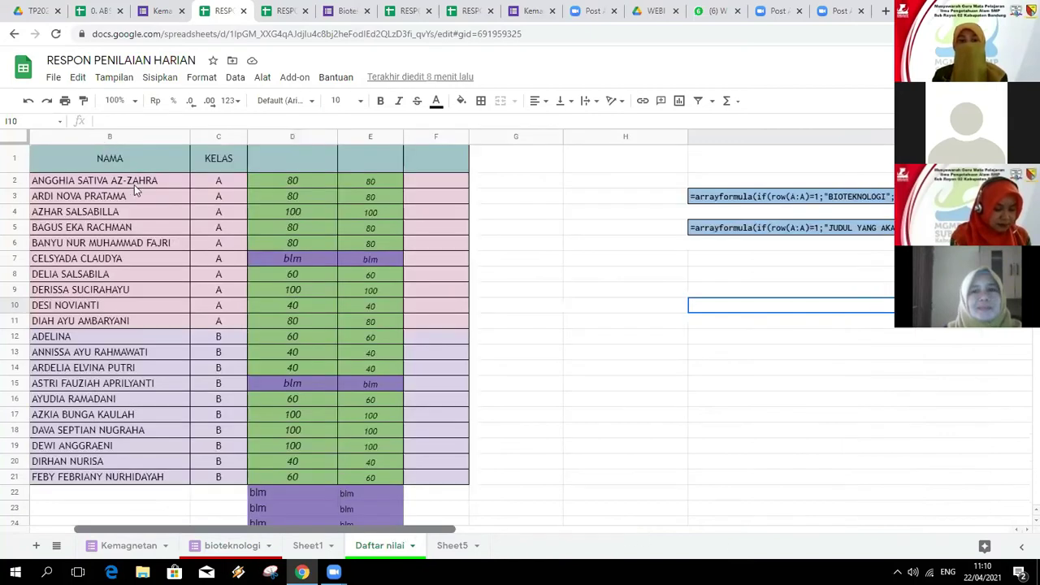
{"action": "scroll", "coordinate": [134, 185], "scroll_direction": "left", "scroll_amount": 1}
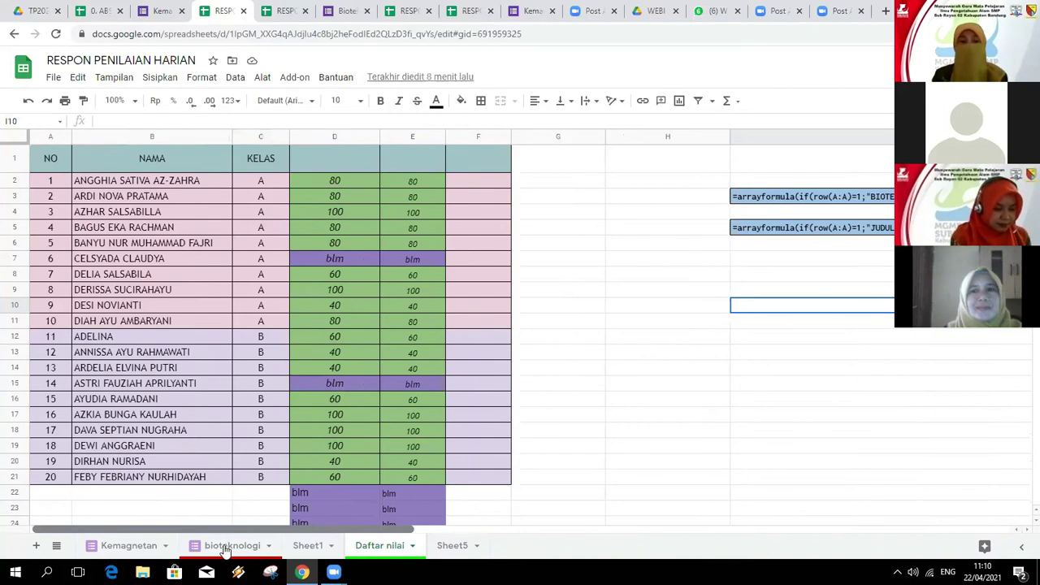
{"action": "key", "text": "ctrl+shift+Page_Up"}
{"action": "key", "text": "ctrl+shift+Page_Up"}
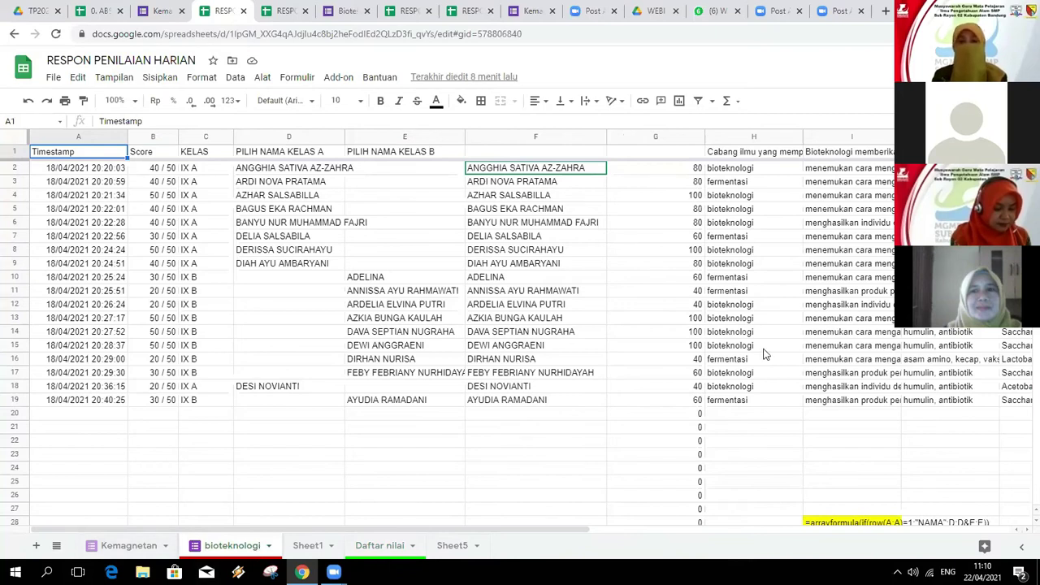
{"action": "left_click", "coordinate": [370, 543]}
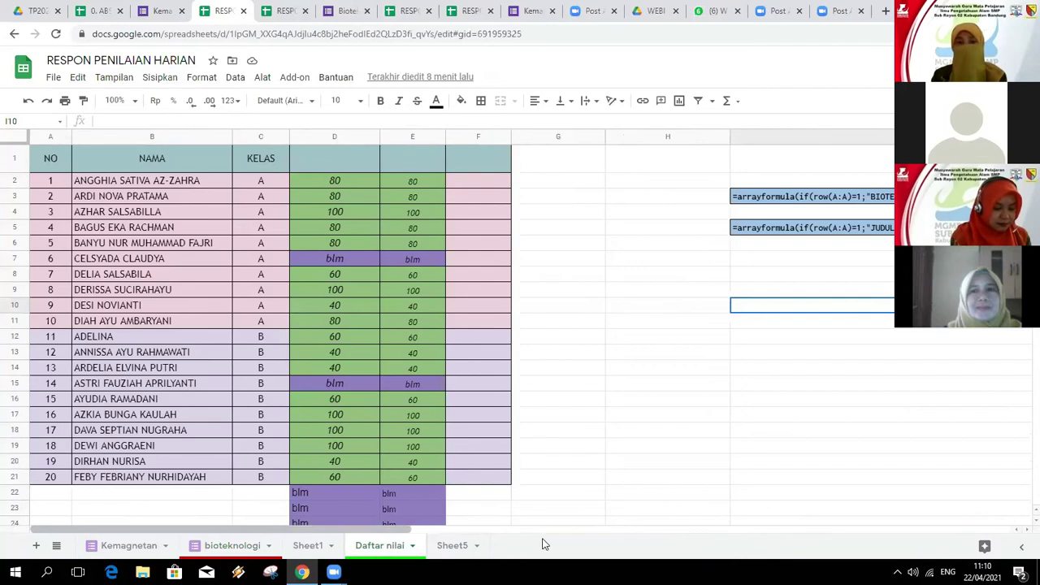
{"action": "scroll", "coordinate": [543, 543], "scroll_direction": "right", "scroll_amount": 5}
{"action": "scroll", "coordinate": [617, 218], "scroll_direction": "right", "scroll_amount": 1}
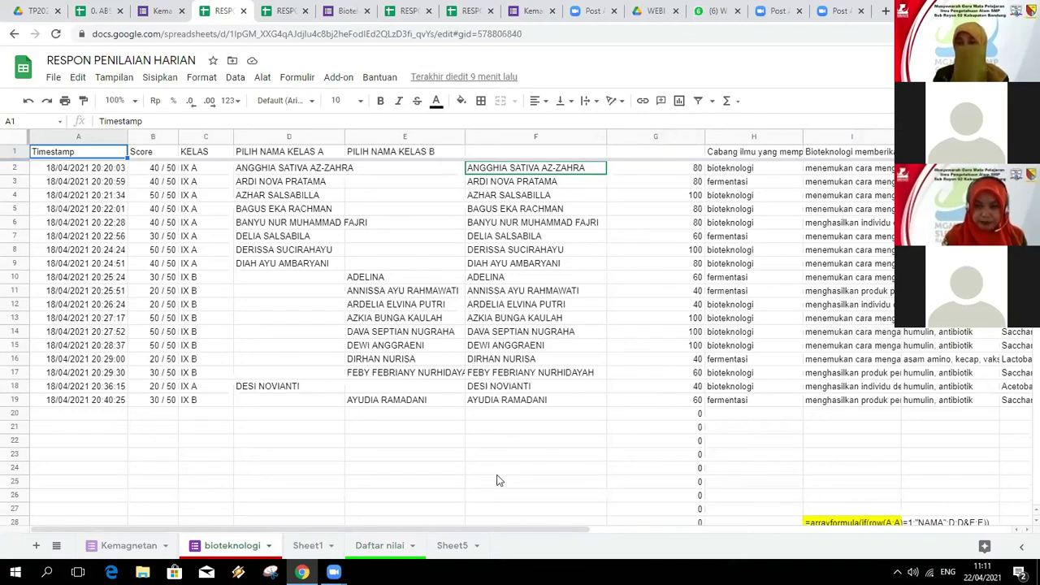
{"action": "key", "text": "ctrl+shift+Page_Down"}
{"action": "key", "text": "ctrl+shift+Page_Down"}
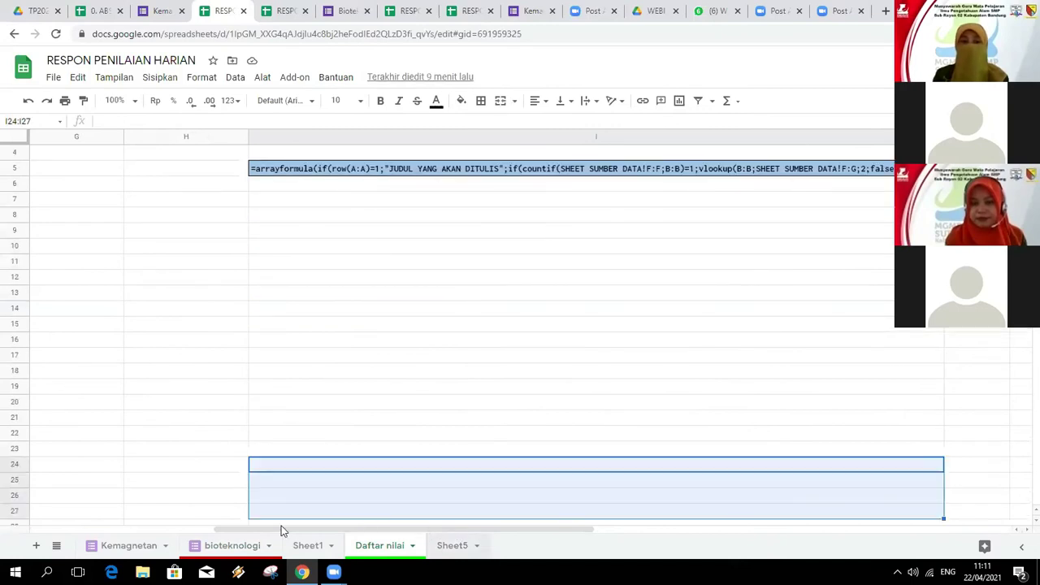
{"action": "scroll", "coordinate": [351, 191], "scroll_direction": "left", "scroll_amount": 3}
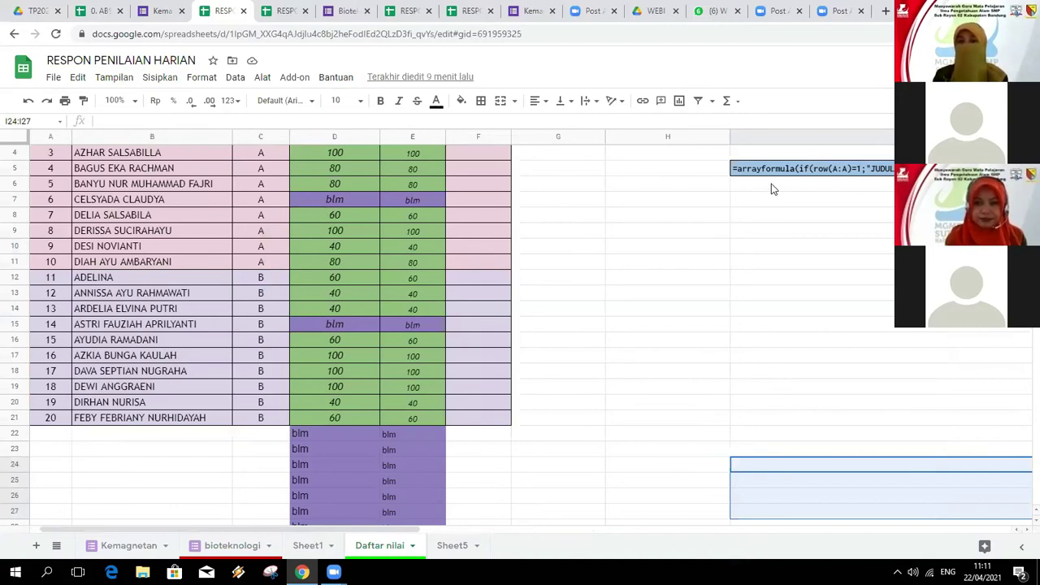
Step: Search the bioteknologi and Daftar nilai sheets for "cel" to check a student marked blm, and select cell E1 of Daftar nilai
{"action": "left_click", "coordinate": [242, 546]}
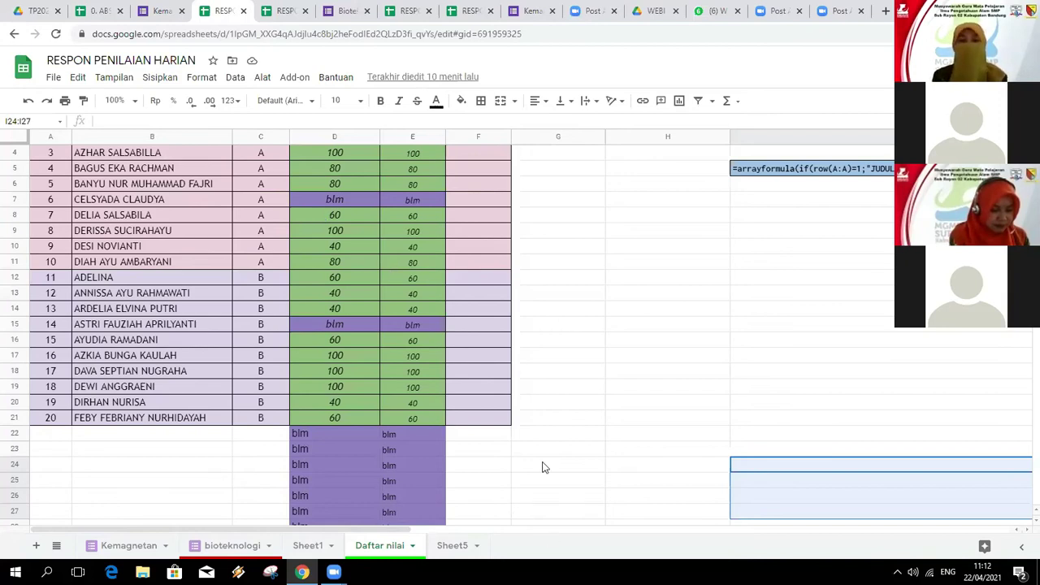
{"action": "key", "text": "Left"}
{"action": "key", "text": "Left"}
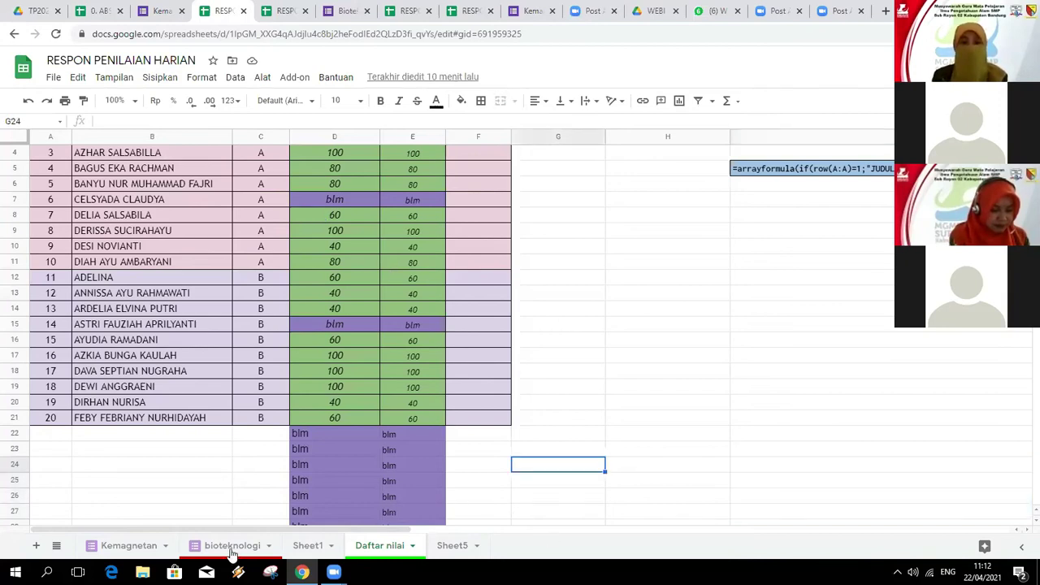
{"action": "left_click", "coordinate": [231, 550]}
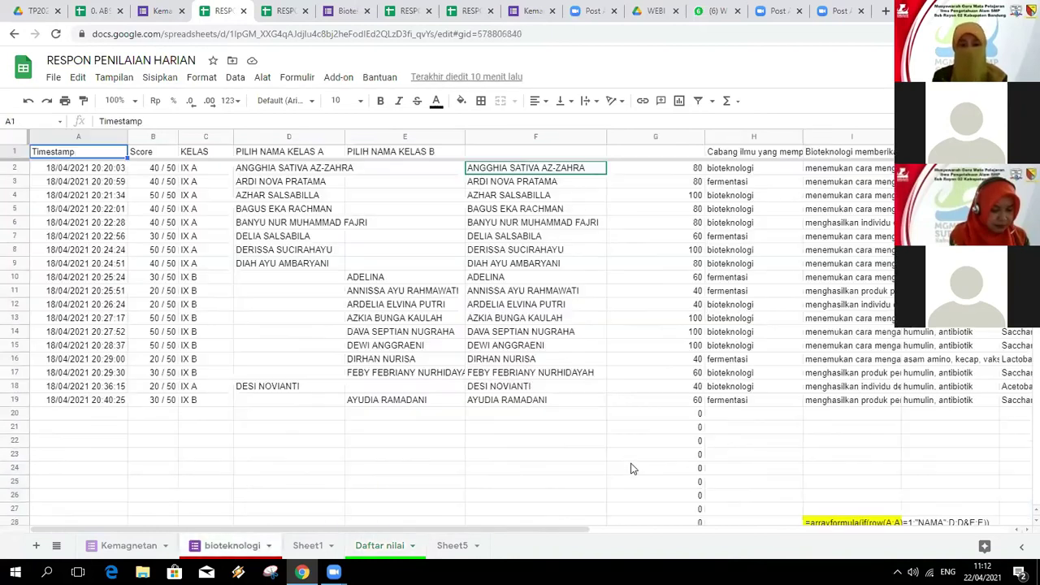
{"action": "key", "text": "ctrl+f"}
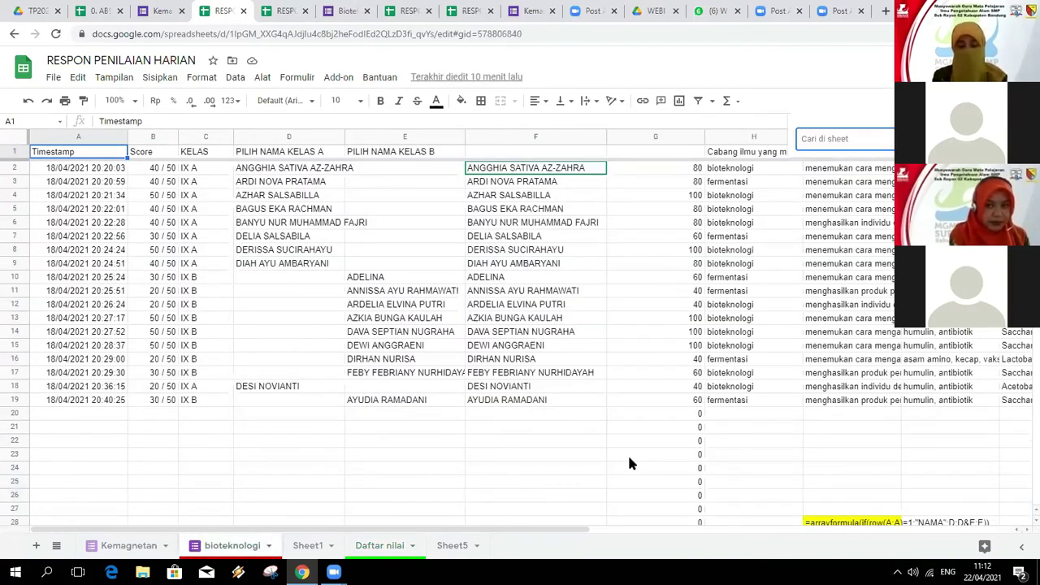
{"action": "type", "text": "c"}
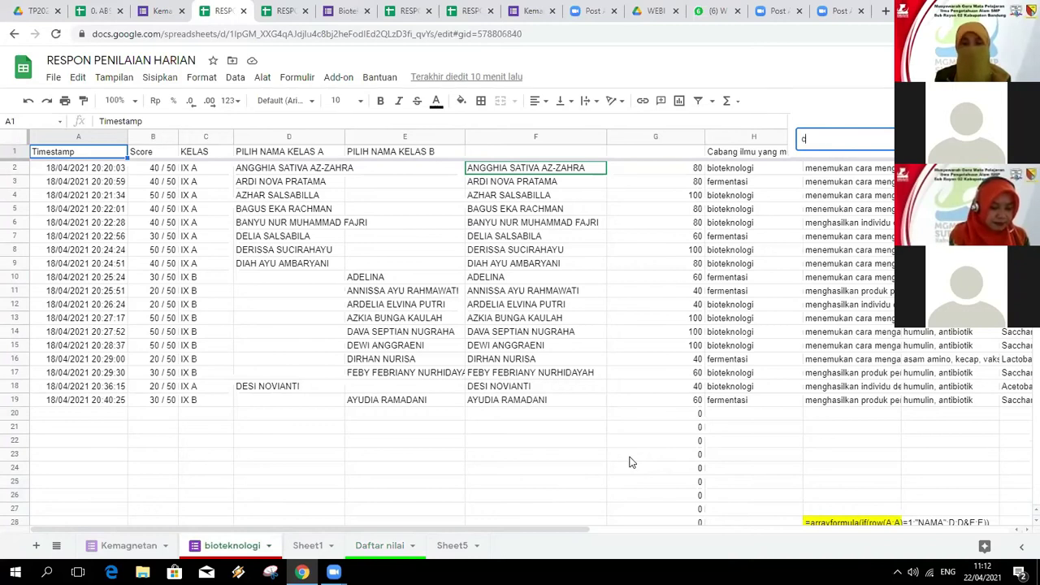
{"action": "type", "text": "el"}
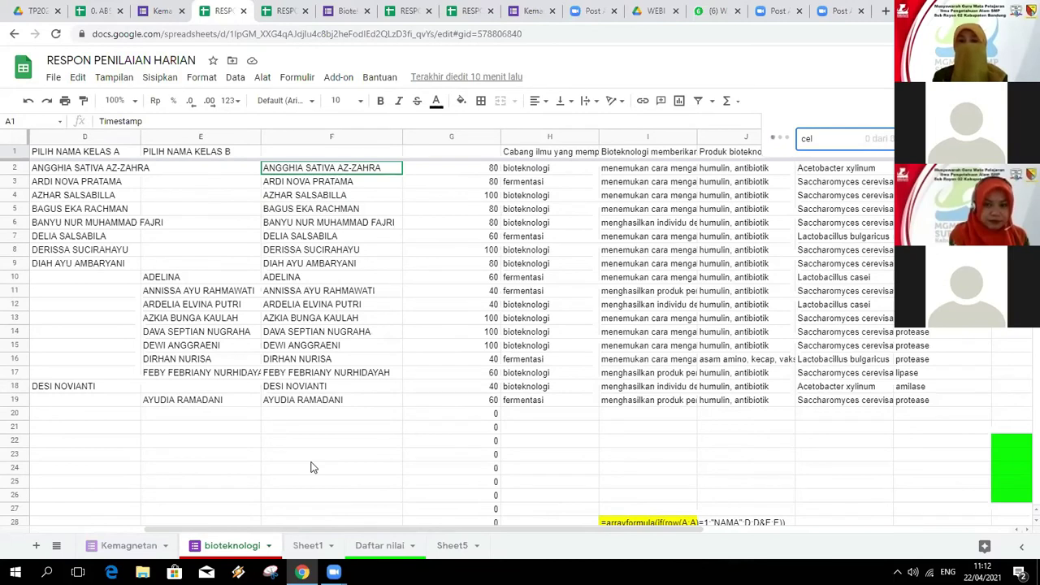
{"action": "left_click", "coordinate": [367, 551]}
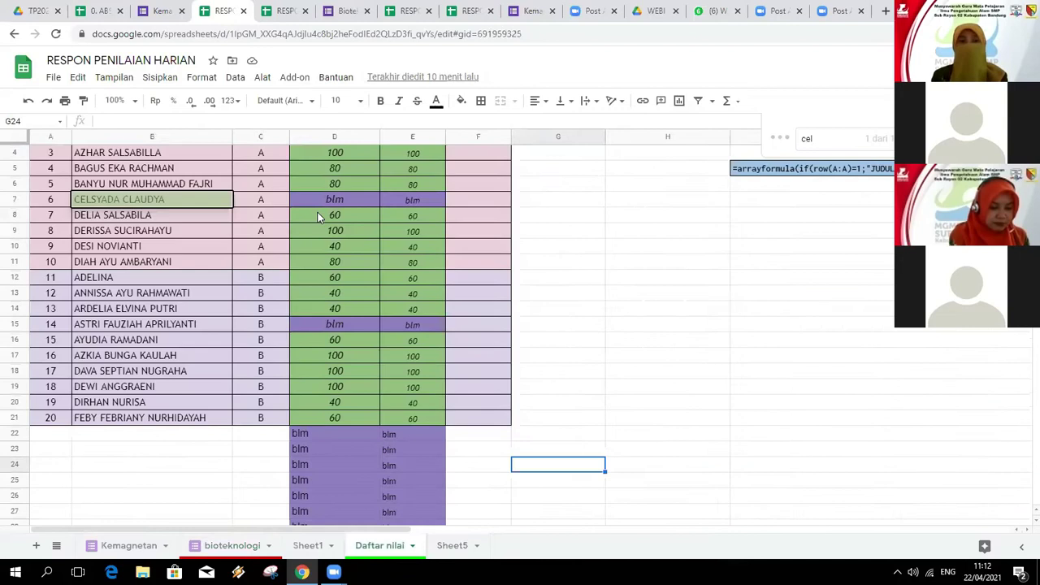
{"action": "scroll", "coordinate": [429, 153], "scroll_direction": "up", "scroll_amount": 2}
{"action": "left_click", "coordinate": [425, 156]}
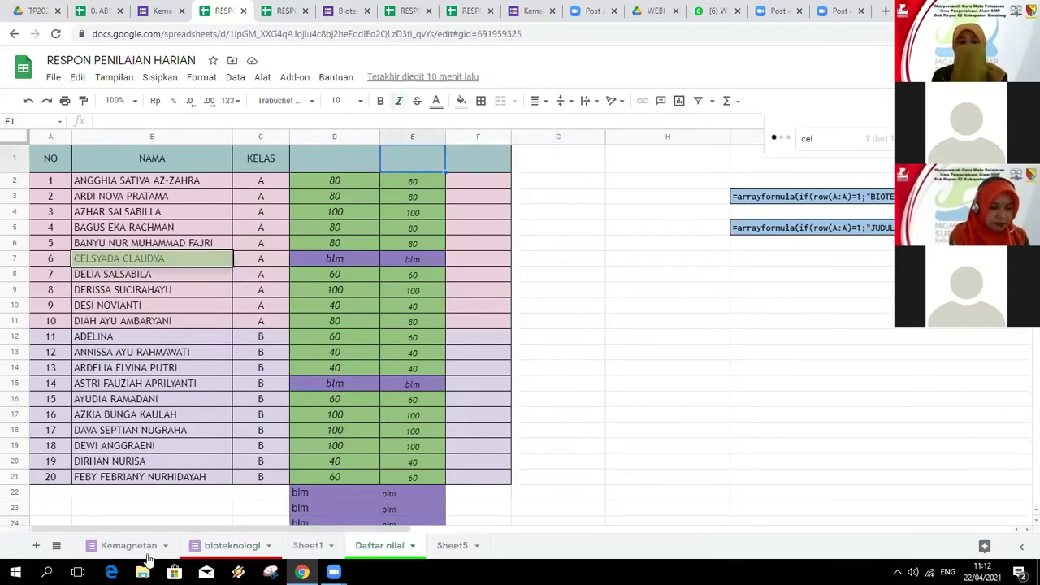
Step: Open the Listrik Dinamis form from the WEBINAR folder inside the starred Materi - WEBINAR SERI 1 folder in Google Drive
{"action": "left_click", "coordinate": [42, 11]}
{"action": "left_click", "coordinate": [69, 254]}
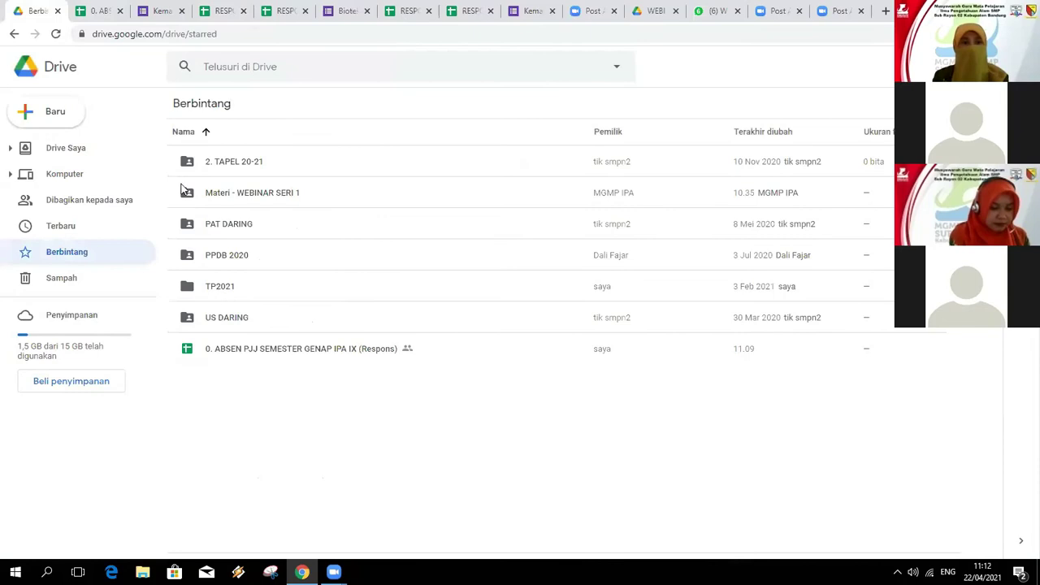
{"action": "double_click", "coordinate": [265, 201]}
{"action": "double_click", "coordinate": [216, 174]}
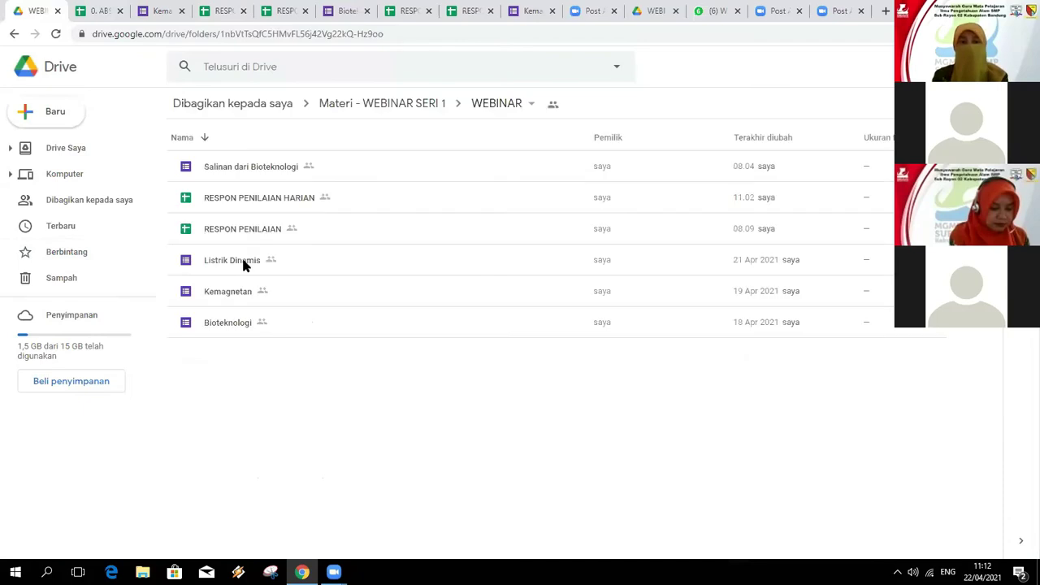
{"action": "double_click", "coordinate": [243, 261]}
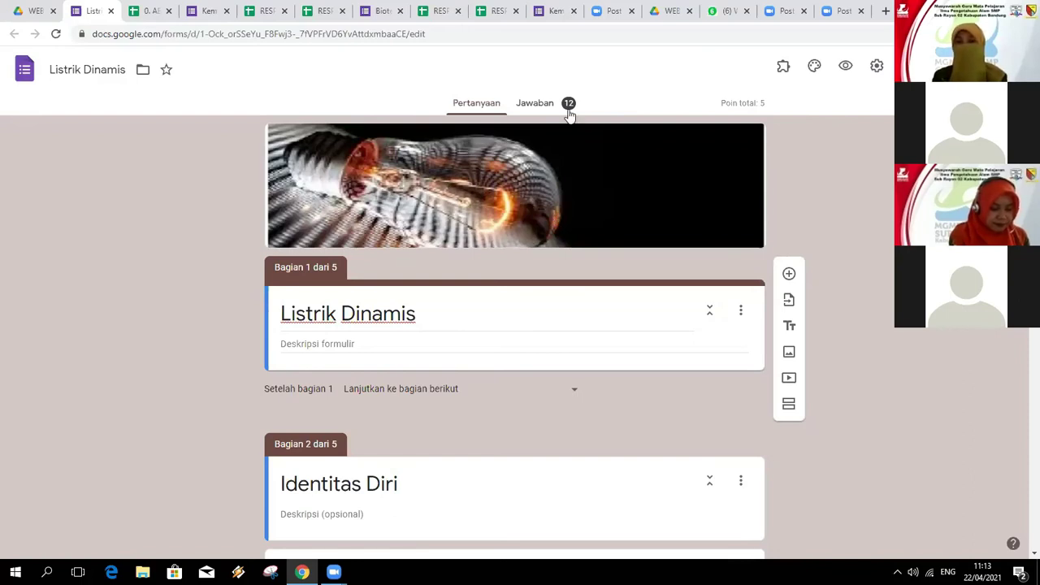
Step: Link the Listrik Dinamis form's responses to the existing RESPON PENILAIAN HARIAN spreadsheet
{"action": "left_click", "coordinate": [534, 104]}
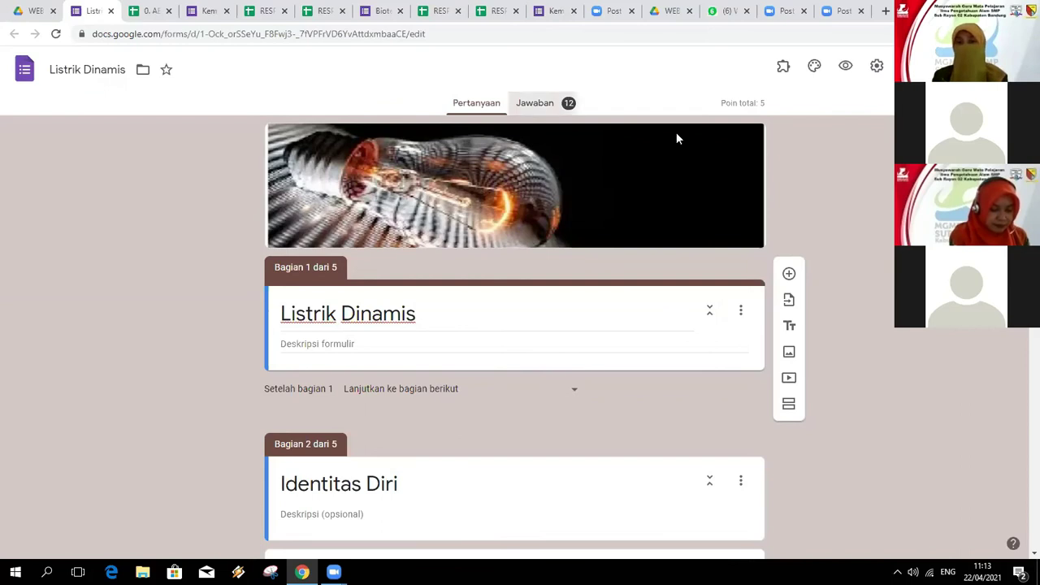
{"action": "left_click", "coordinate": [717, 145]}
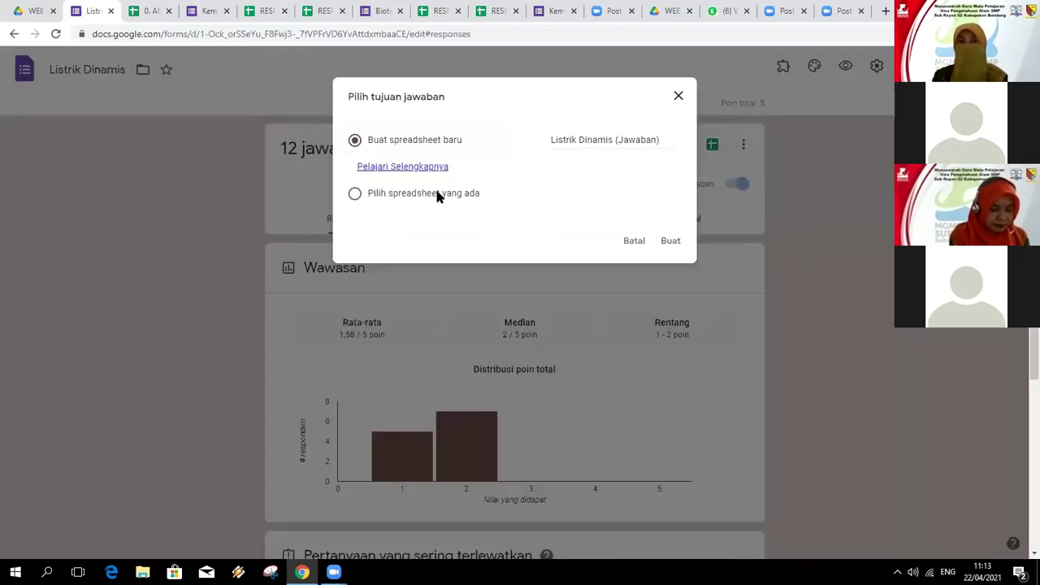
{"action": "left_click", "coordinate": [440, 196]}
{"action": "left_click", "coordinate": [672, 242]}
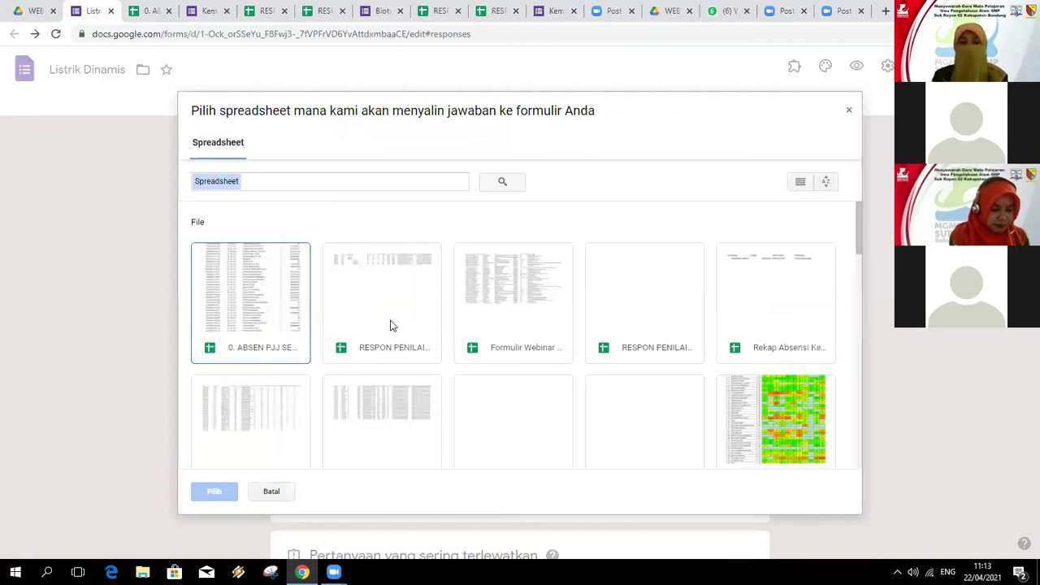
{"action": "double_click", "coordinate": [390, 325]}
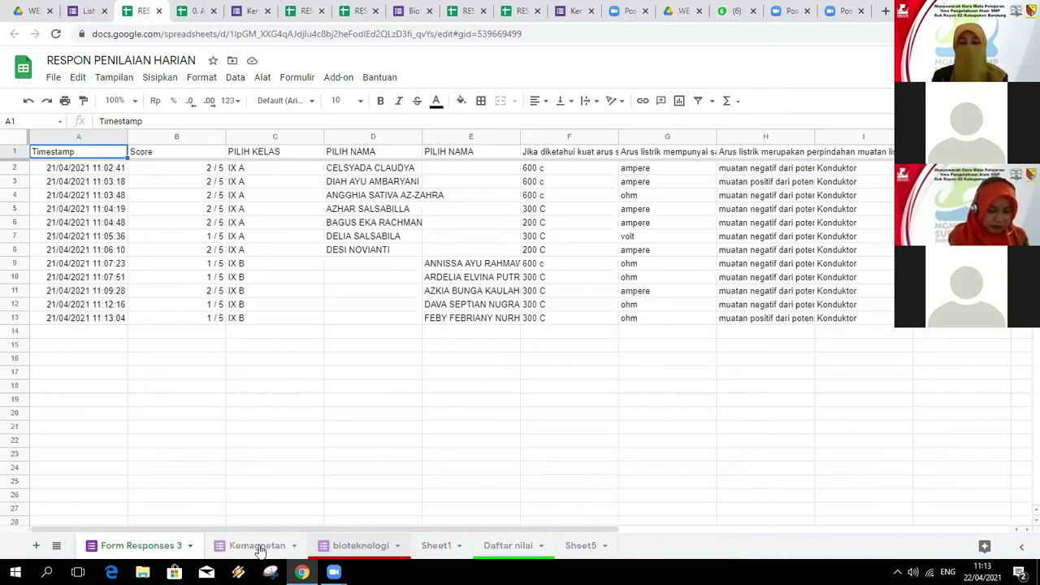
Step: Rename the Form Responses 3 sheet as Listrik_Dinamis
{"action": "left_click", "coordinate": [189, 549]}
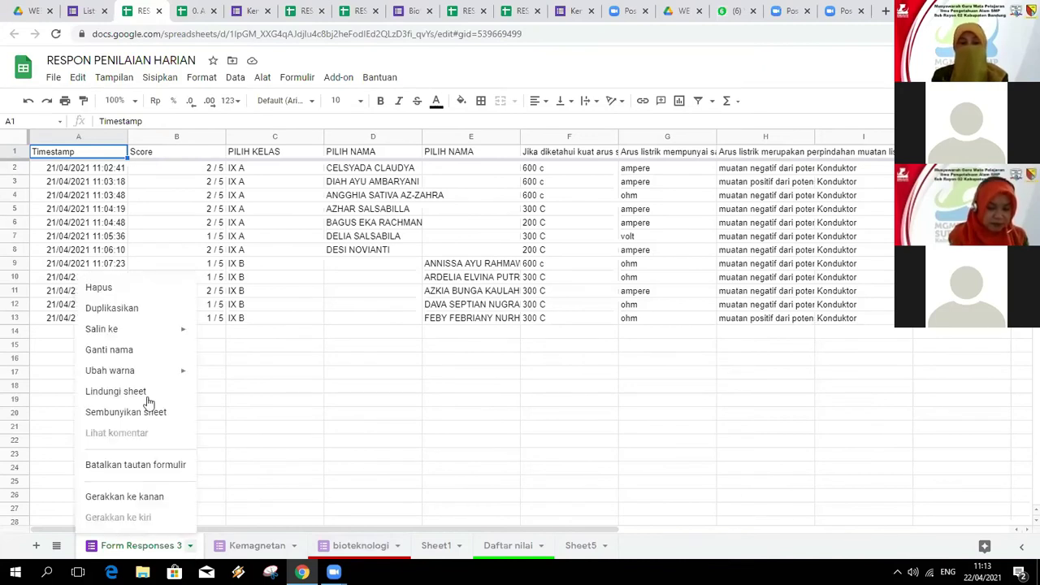
{"action": "left_click", "coordinate": [109, 350]}
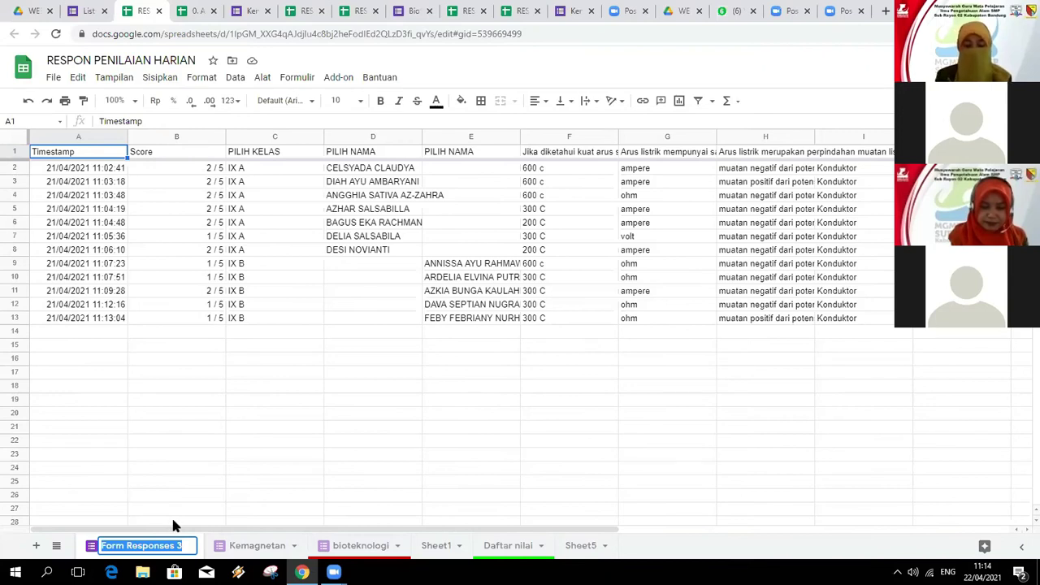
{"action": "type", "text": "Listri"}
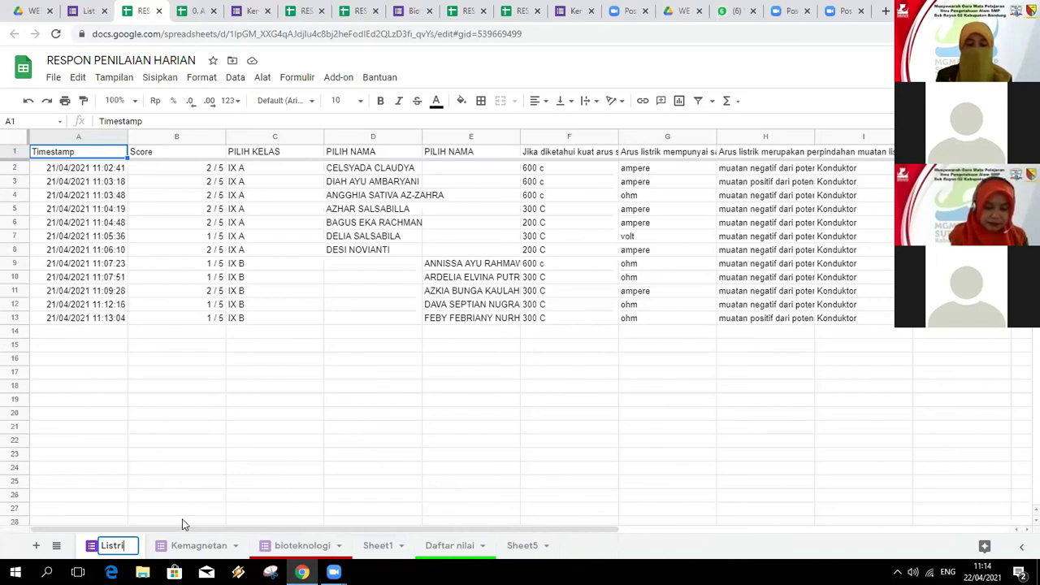
{"action": "type", "text": "k_Di"}
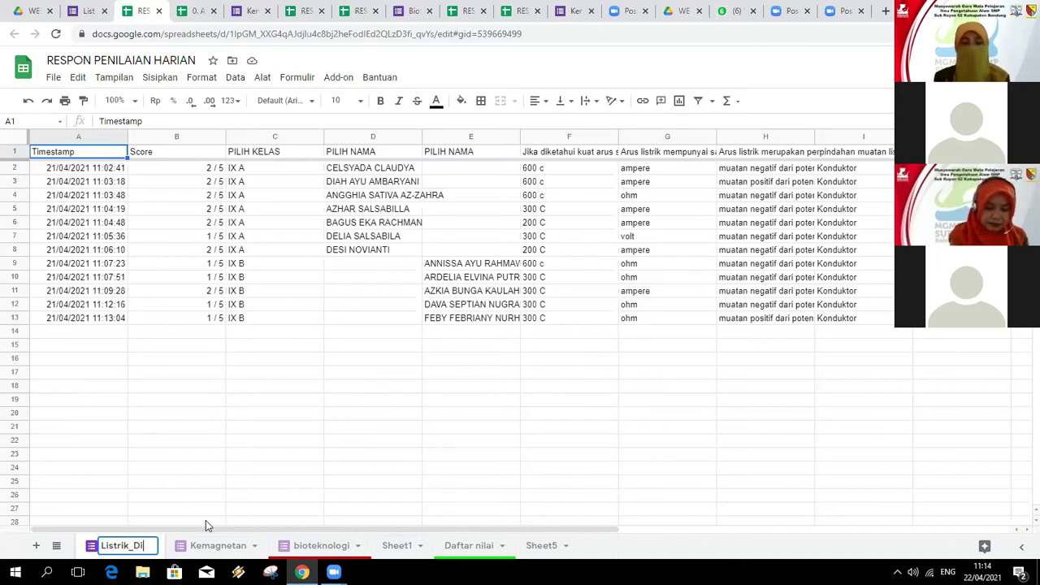
{"action": "type", "text": "namis"}
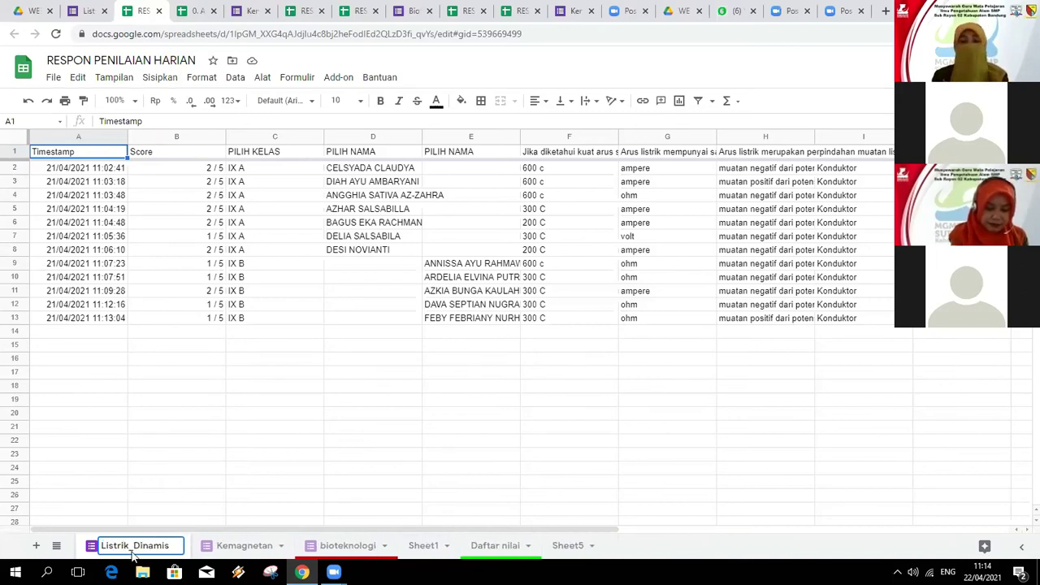
{"action": "key", "text": "Return"}
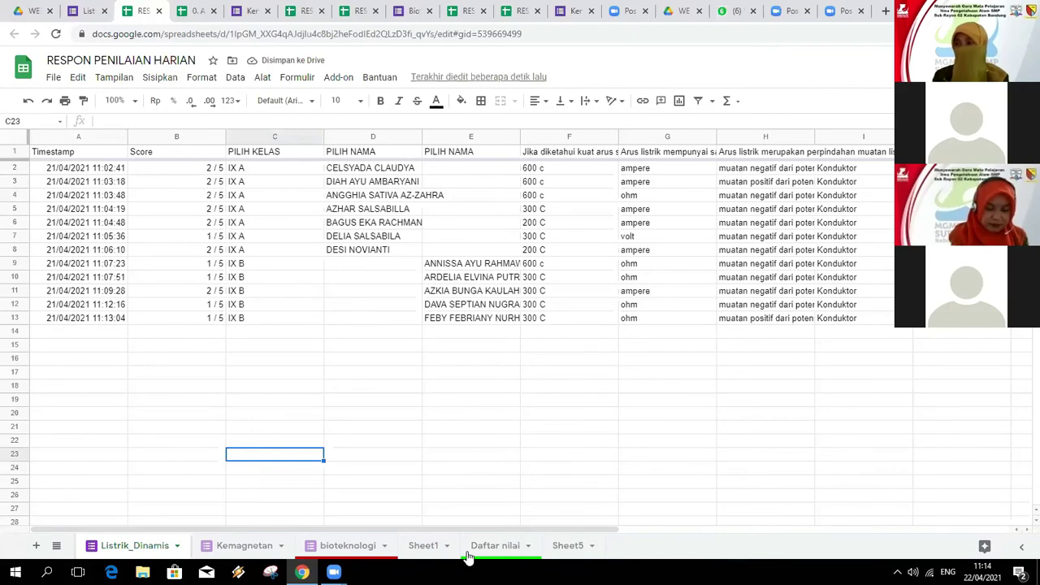
Step: Open the bioteknologi sheet, check the grade column and reload the spreadsheet
{"action": "left_click", "coordinate": [339, 546]}
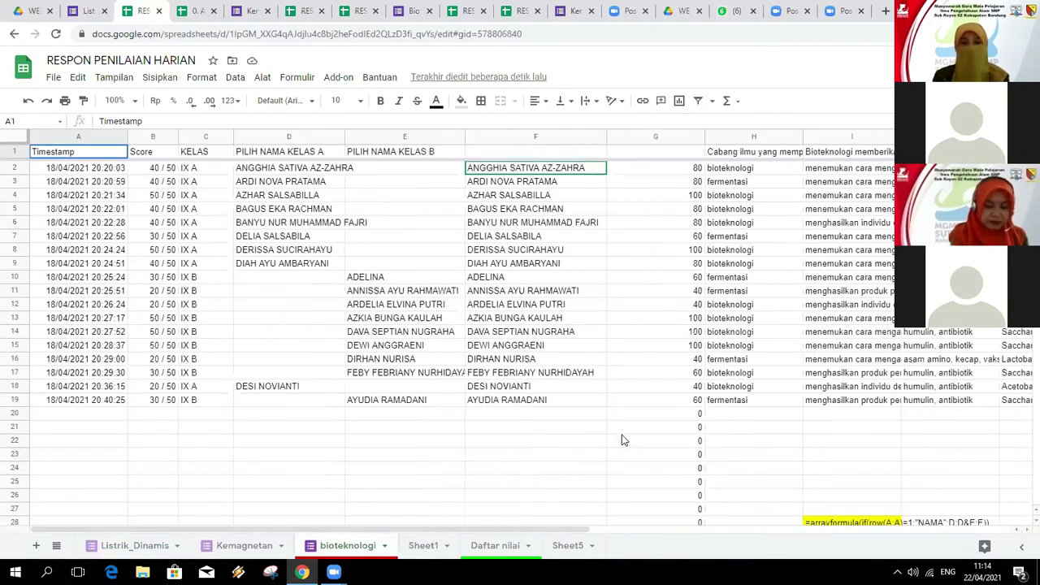
{"action": "left_click", "coordinate": [619, 428]}
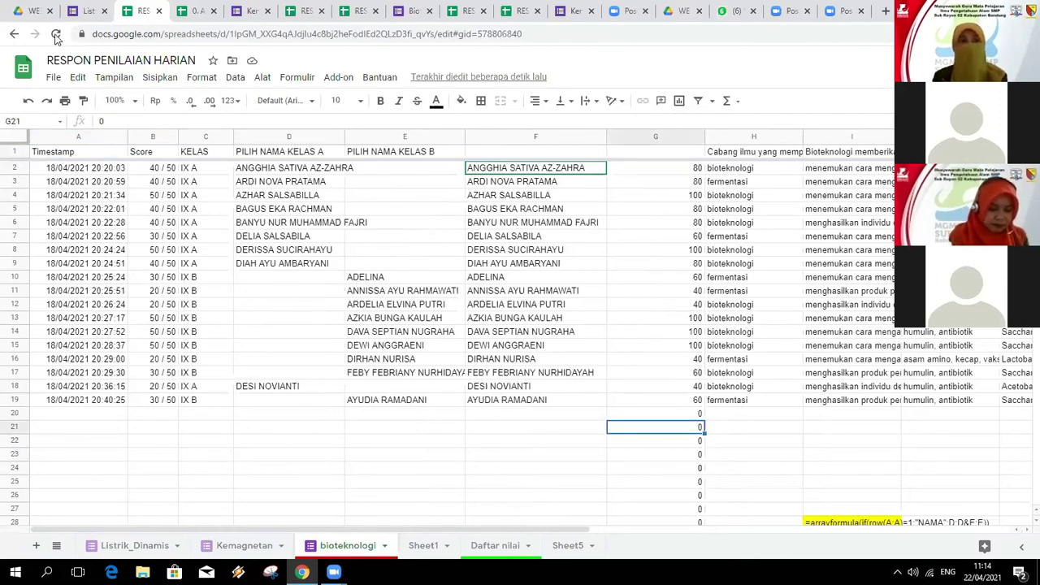
{"action": "left_click", "coordinate": [55, 37]}
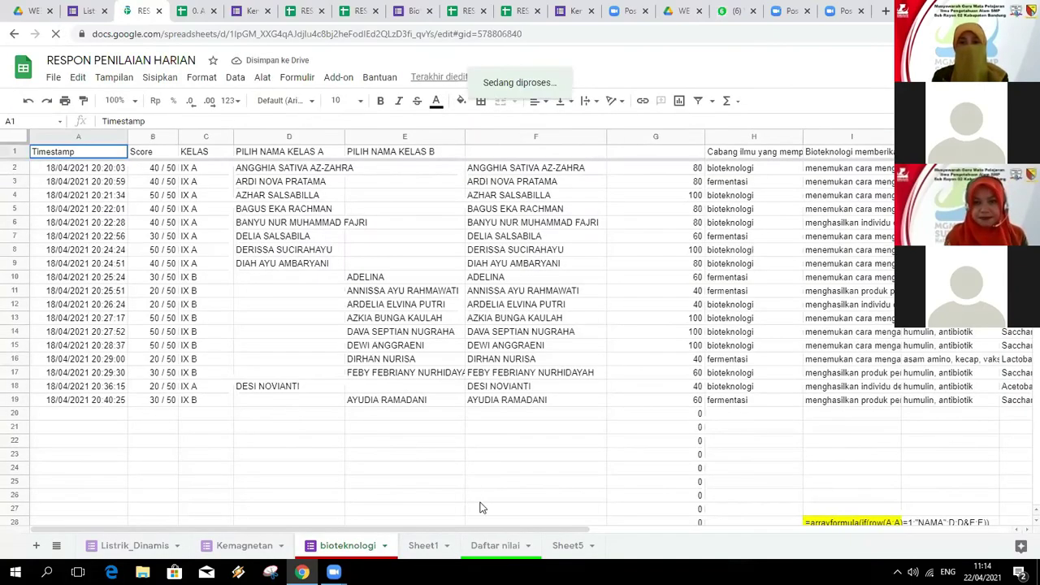
Step: Enter the formula =arrayformula(if(row(A:A)=1;"NAMA SISWA";D:D&E:E)) in cell F1 of the Kemagnetan sheet
{"action": "left_click", "coordinate": [248, 546]}
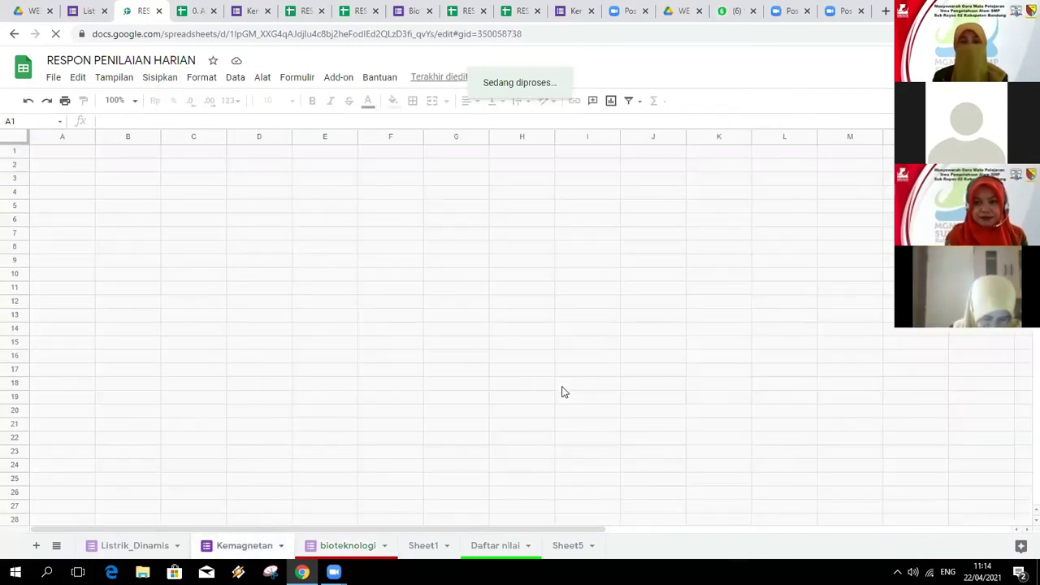
{"action": "left_click", "coordinate": [613, 248]}
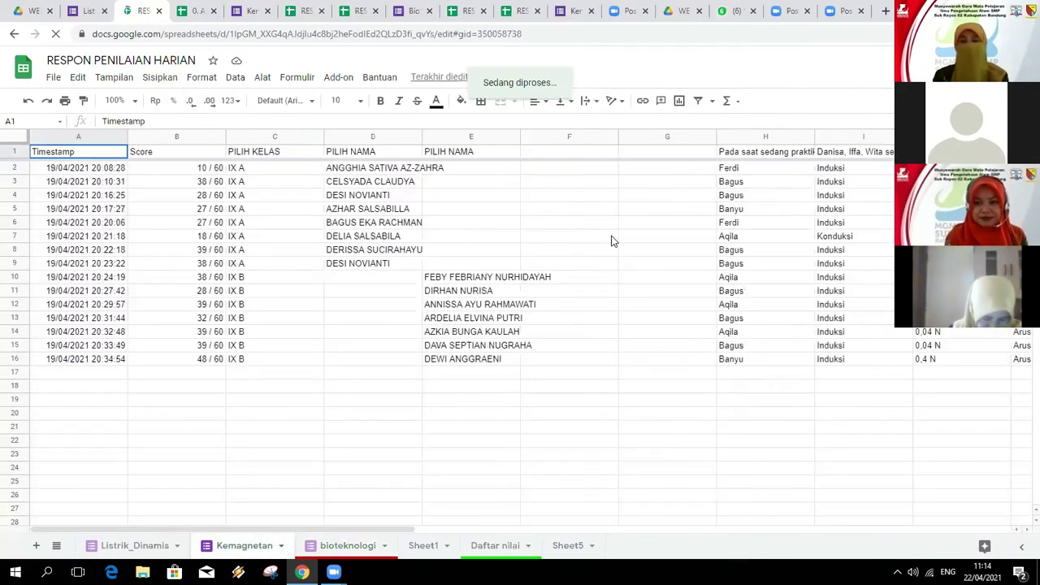
{"action": "left_click", "coordinate": [570, 155]}
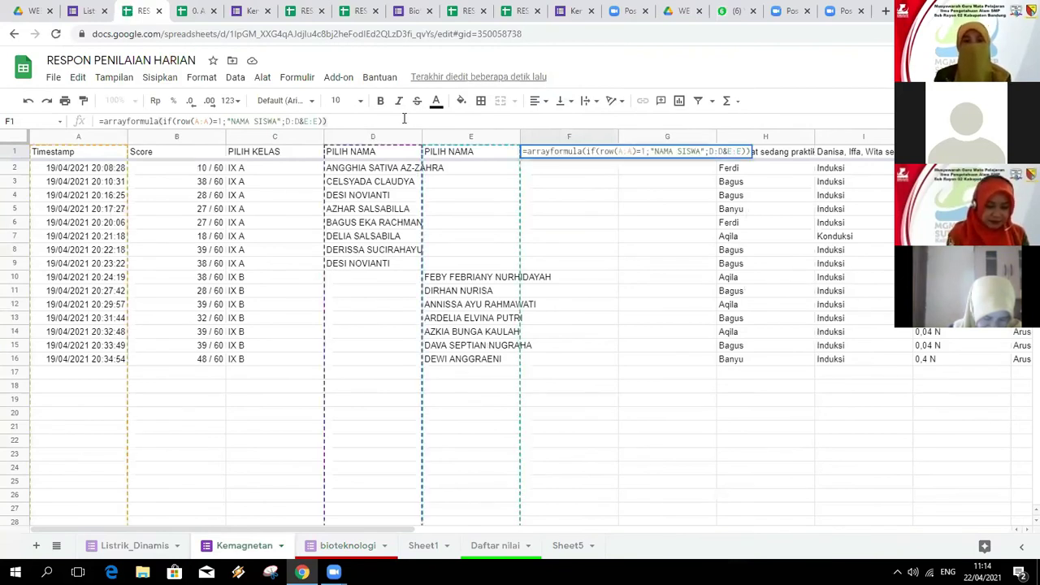
{"action": "key", "text": "Return"}
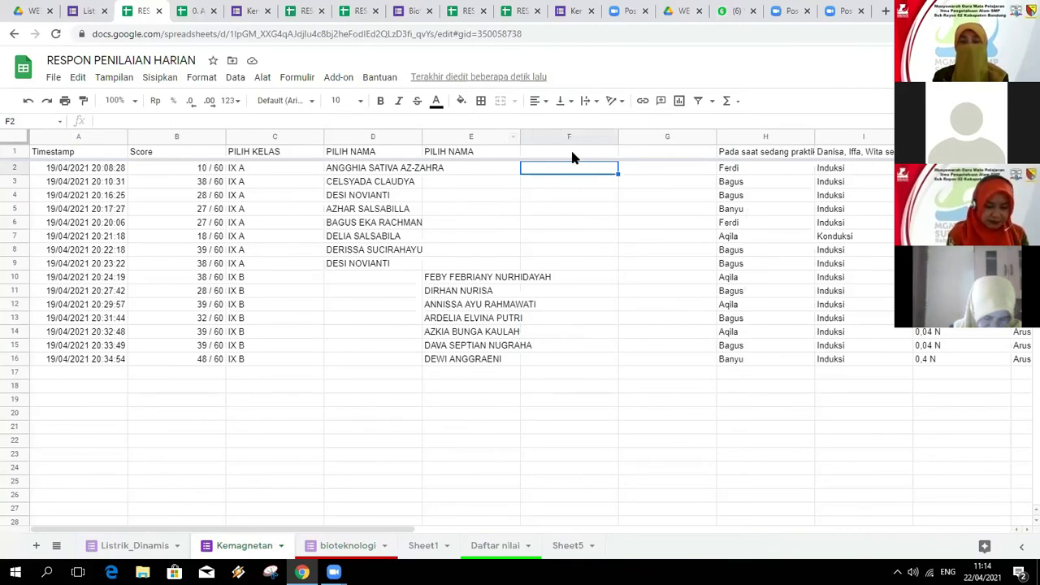
{"action": "left_click", "coordinate": [631, 155]}
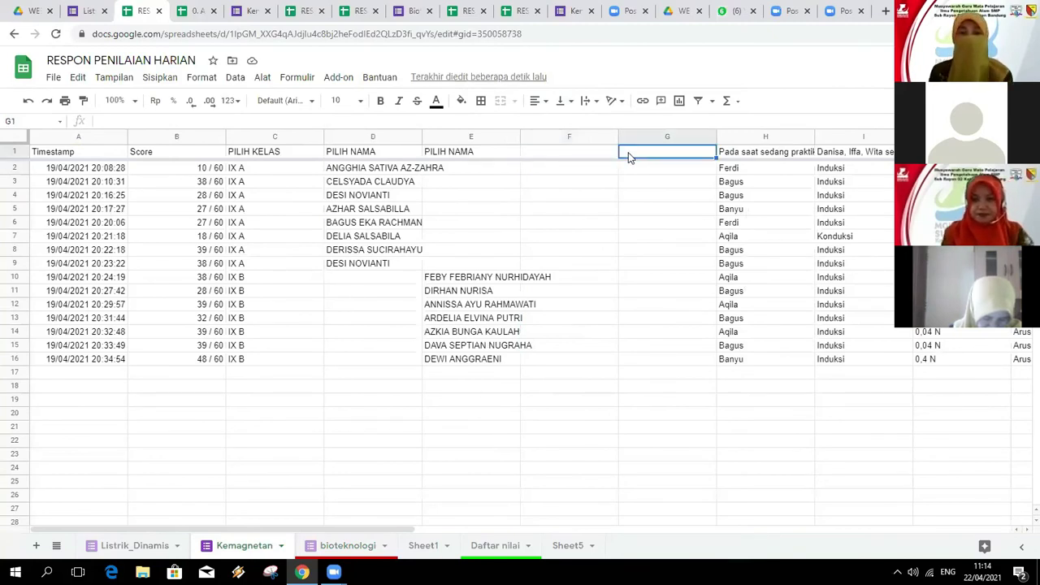
{"action": "left_click", "coordinate": [592, 156]}
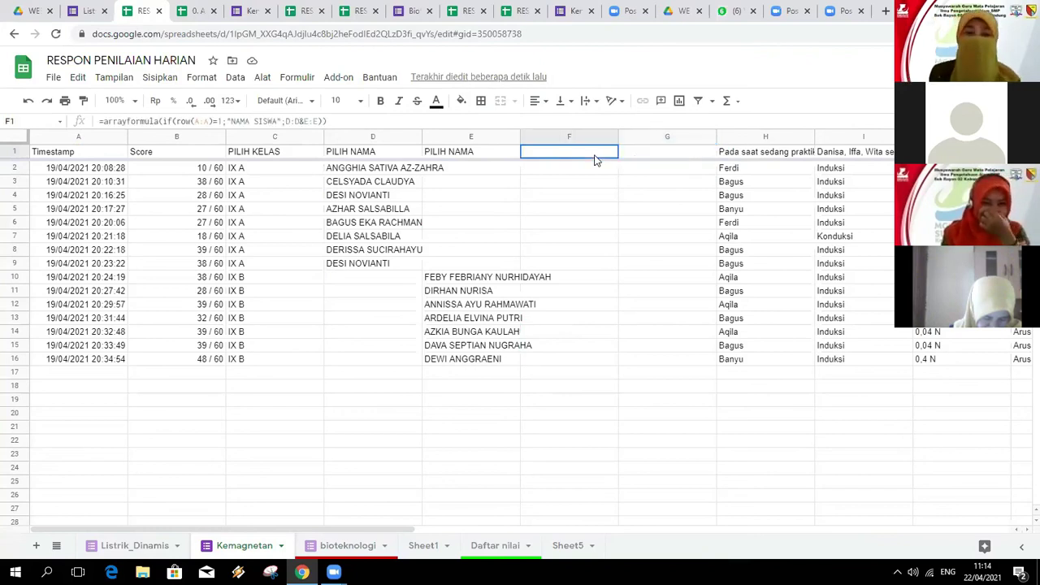
{"action": "left_click", "coordinate": [667, 155]}
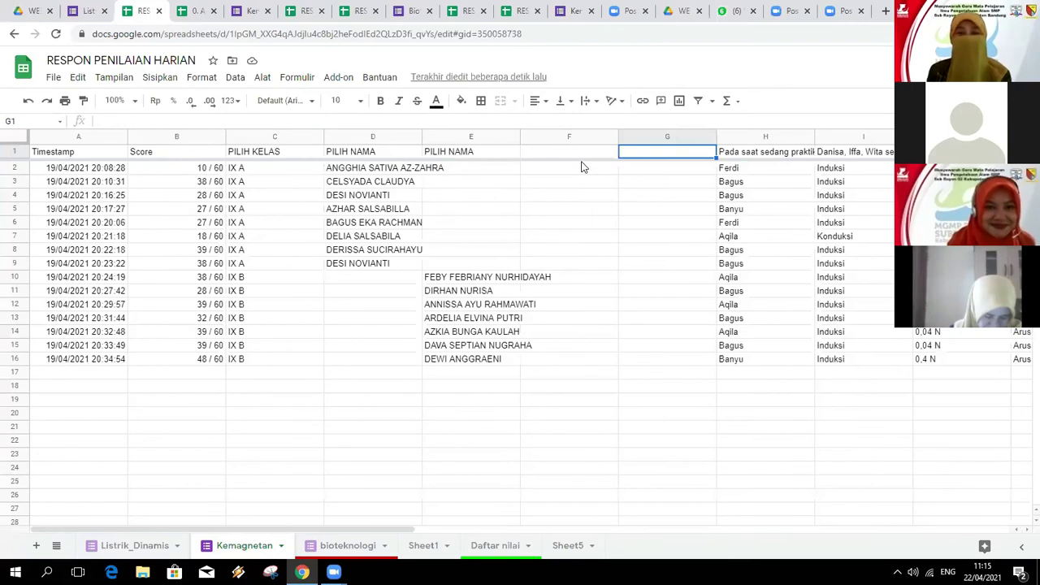
{"action": "left_click", "coordinate": [582, 156]}
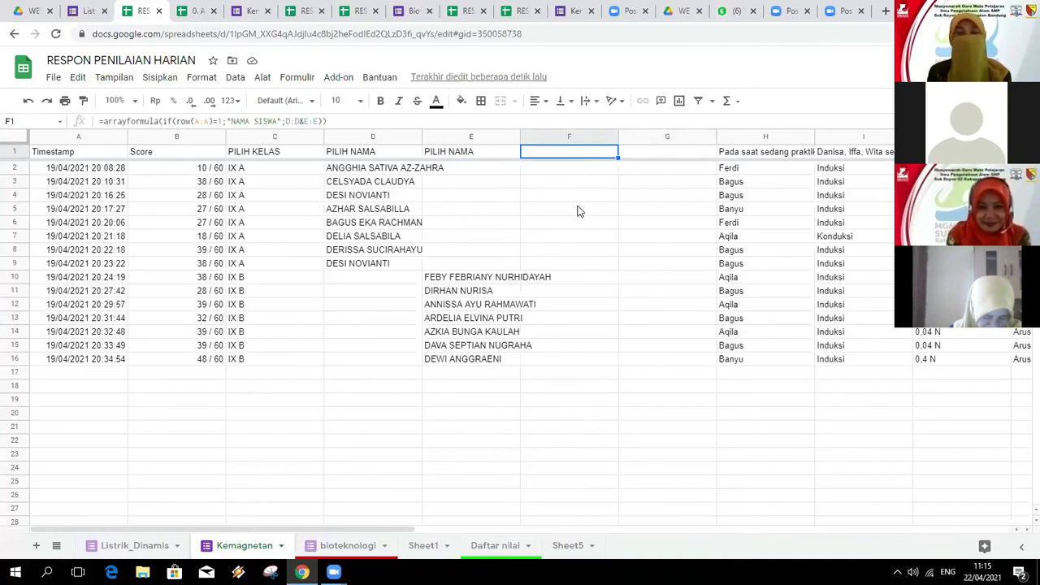
Step: Review the student grades by class on the NILAI sheet of the 0. ABSEN PJJ SEMESTER GENAP IPA IX (Respons) spreadsheet
{"action": "left_click", "coordinate": [198, 17]}
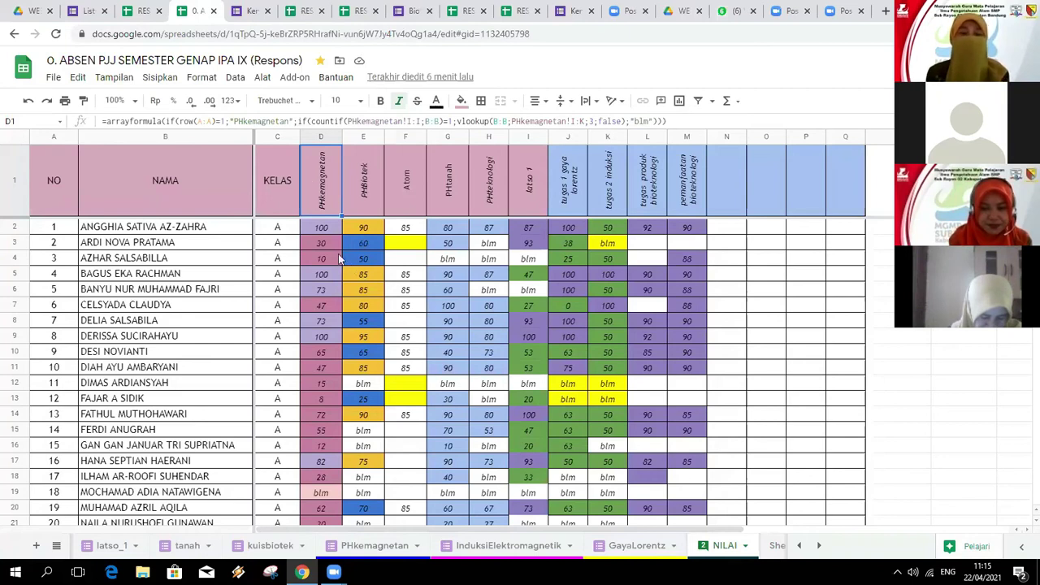
{"action": "scroll", "coordinate": [339, 257], "scroll_direction": "down", "scroll_amount": 1}
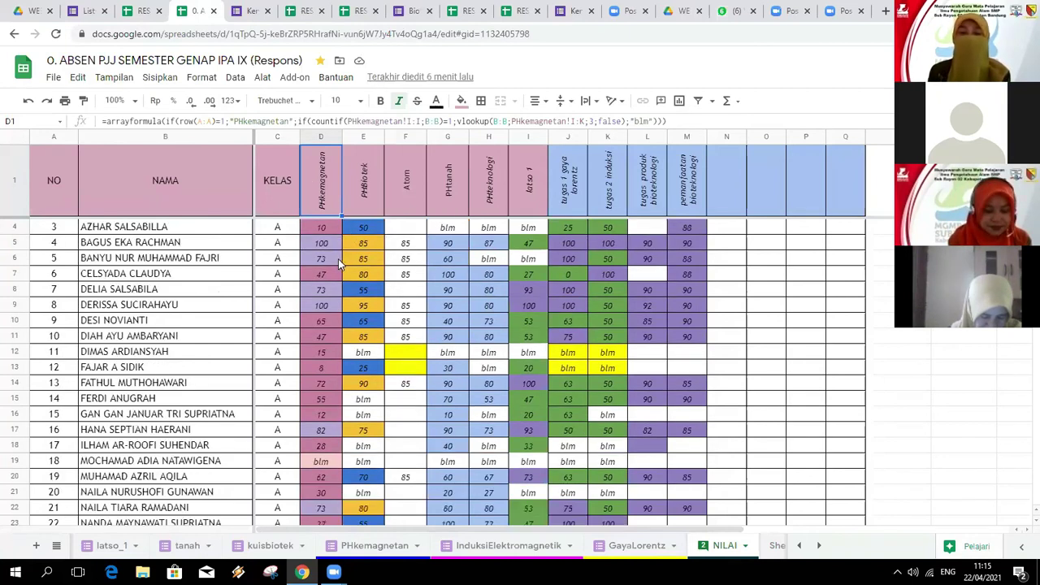
{"action": "scroll", "coordinate": [338, 266], "scroll_direction": "down", "scroll_amount": 4}
{"action": "scroll", "coordinate": [338, 267], "scroll_direction": "down", "scroll_amount": 8}
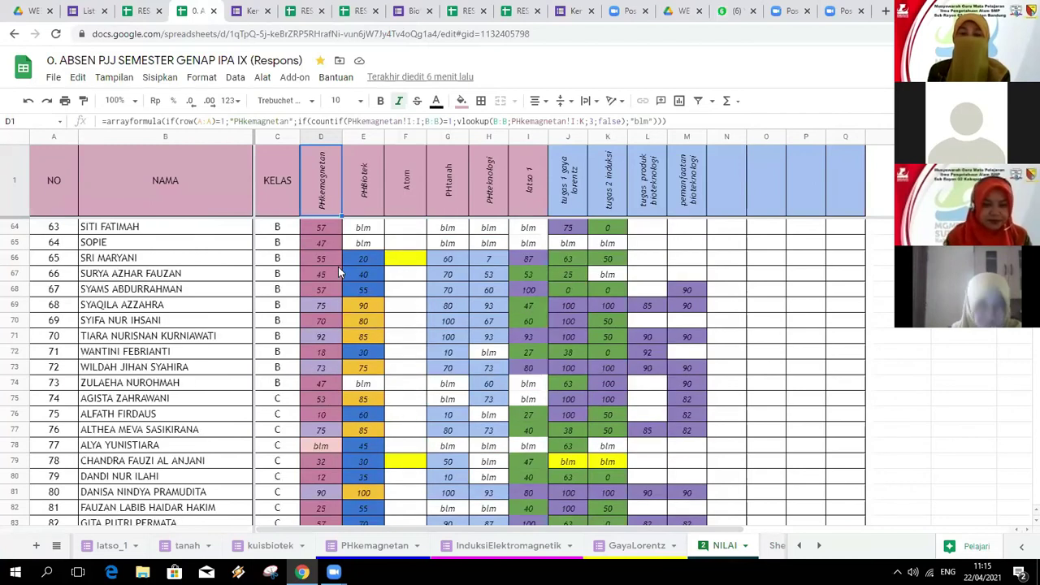
{"action": "scroll", "coordinate": [338, 267], "scroll_direction": "down", "scroll_amount": 11}
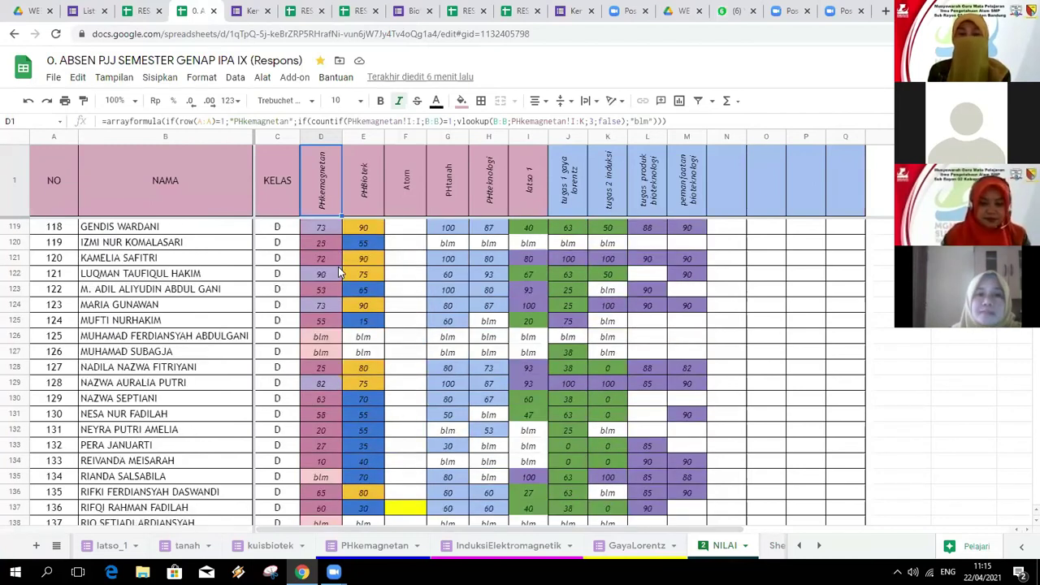
{"action": "scroll", "coordinate": [338, 267], "scroll_direction": "down", "scroll_amount": 6}
{"action": "scroll", "coordinate": [413, 301], "scroll_direction": "down", "scroll_amount": 3}
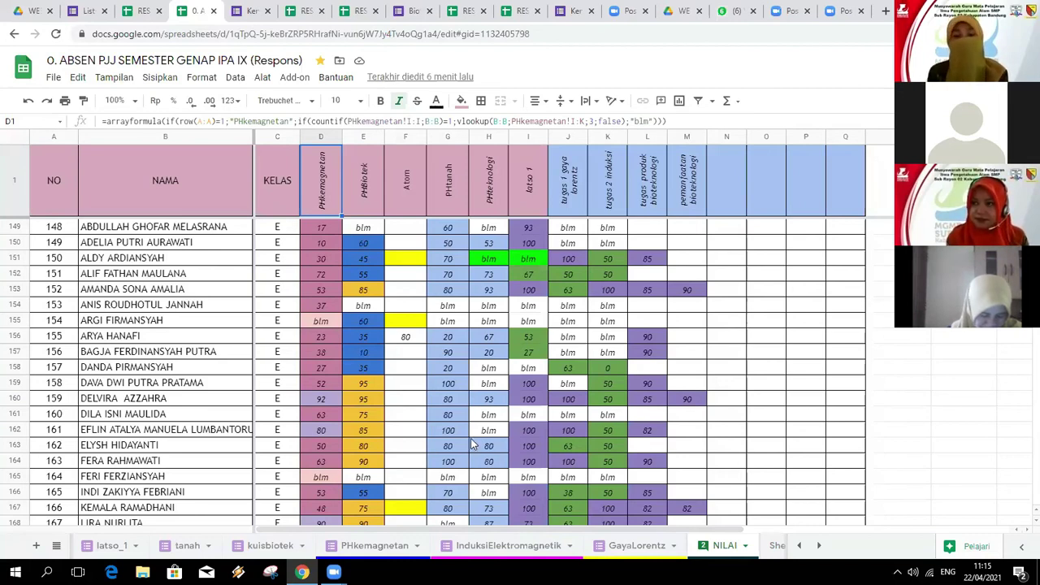
{"action": "scroll", "coordinate": [474, 443], "scroll_direction": "up", "scroll_amount": 5}
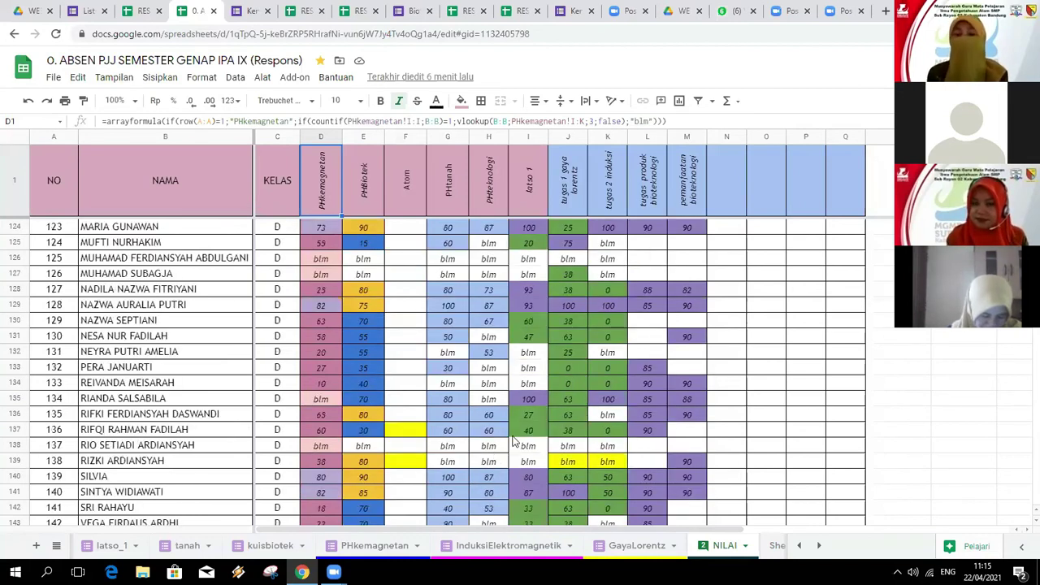
Step: Examine attendance on the Data Base and pemantauan walas sheets, including the formulas in D2 and E2, and return to NILAI
{"action": "left_click", "coordinate": [55, 550]}
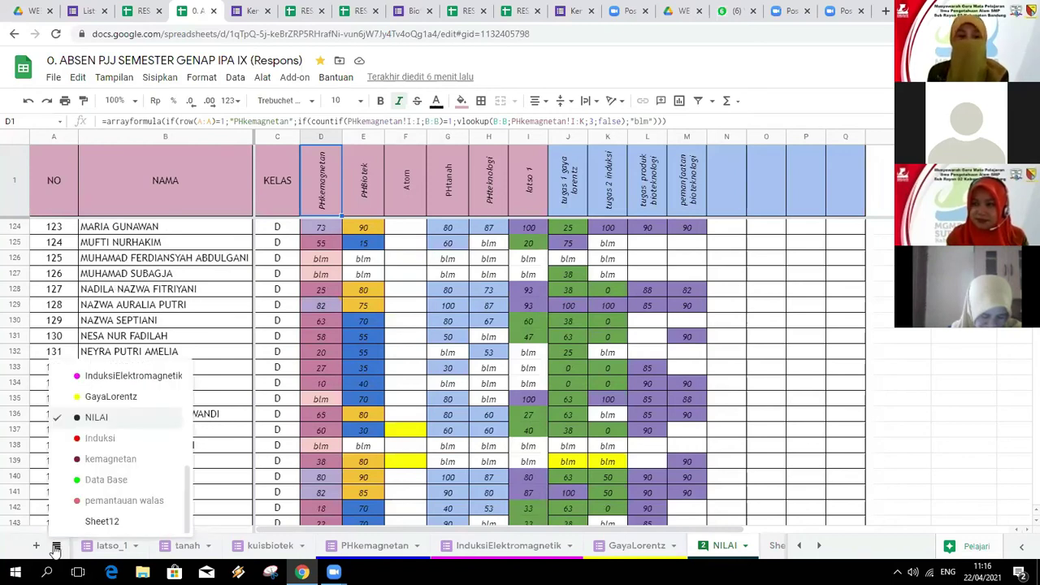
{"action": "left_click", "coordinate": [120, 483]}
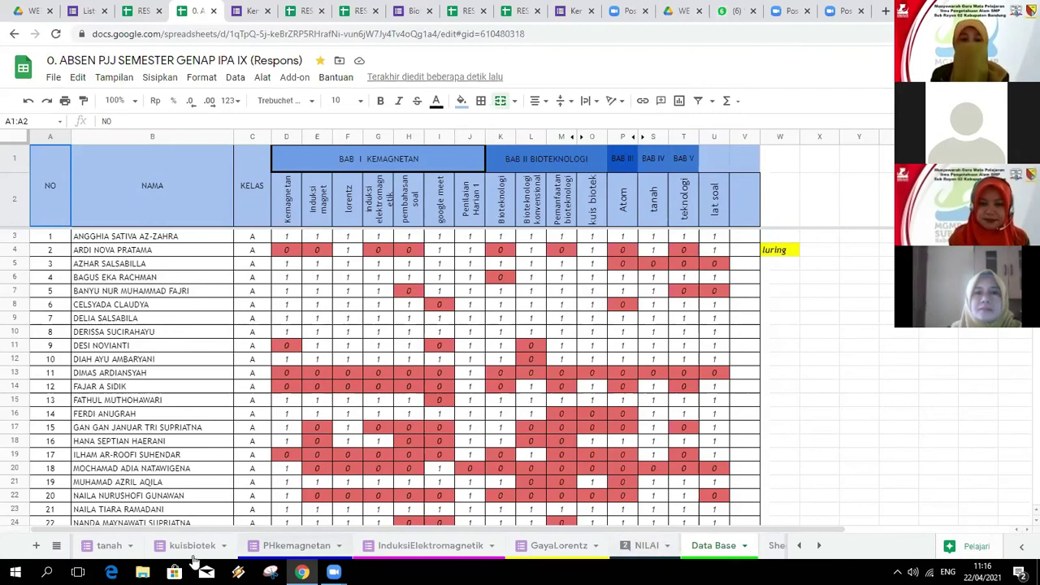
{"action": "left_click", "coordinate": [56, 546]}
{"action": "left_click", "coordinate": [128, 500]}
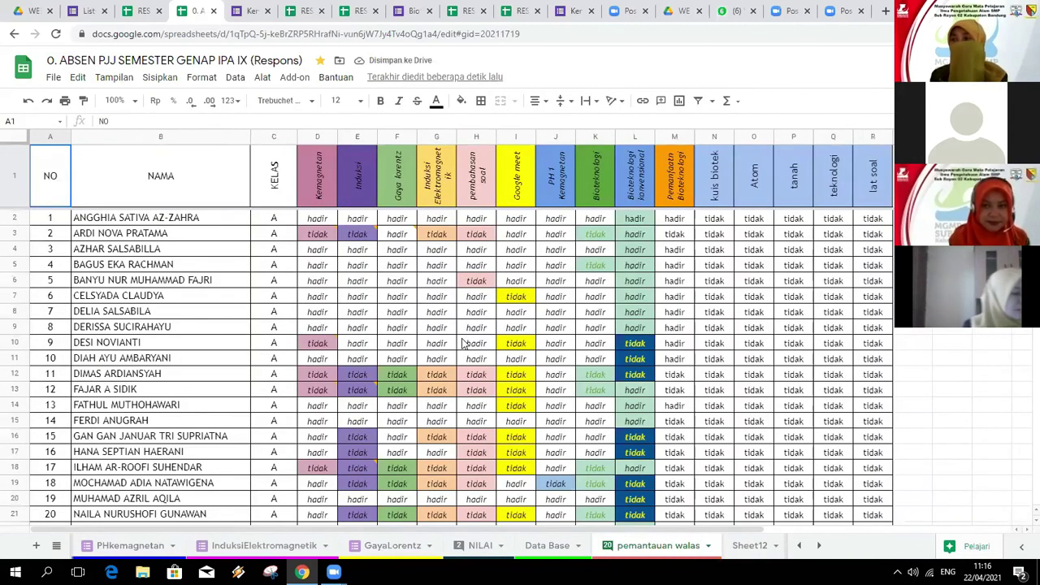
{"action": "scroll", "coordinate": [463, 344], "scroll_direction": "down", "scroll_amount": 3}
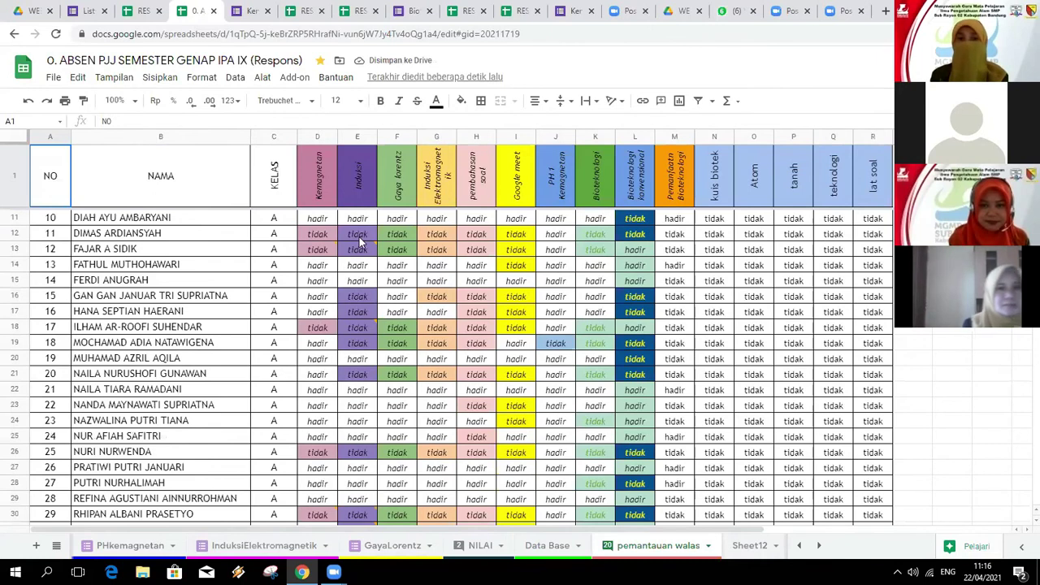
{"action": "scroll", "coordinate": [324, 220], "scroll_direction": "up", "scroll_amount": 3}
{"action": "left_click", "coordinate": [323, 220]}
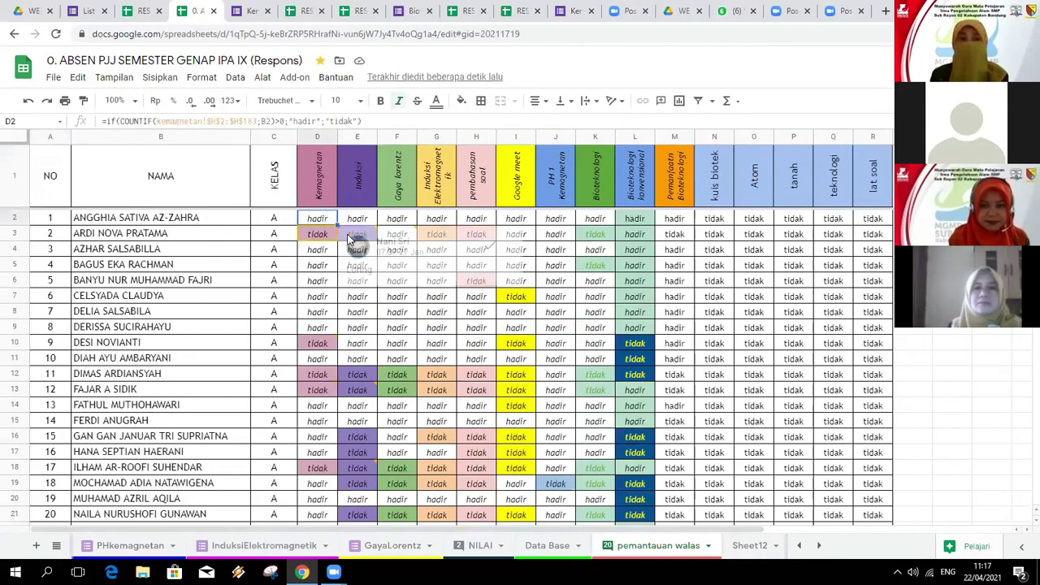
{"action": "key", "text": "Right"}
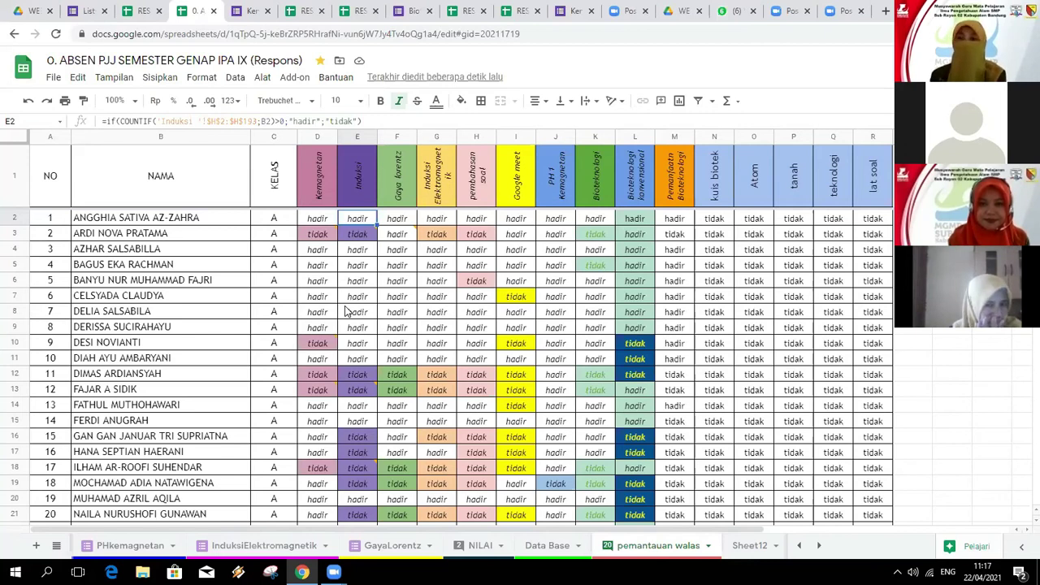
{"action": "left_click", "coordinate": [478, 546]}
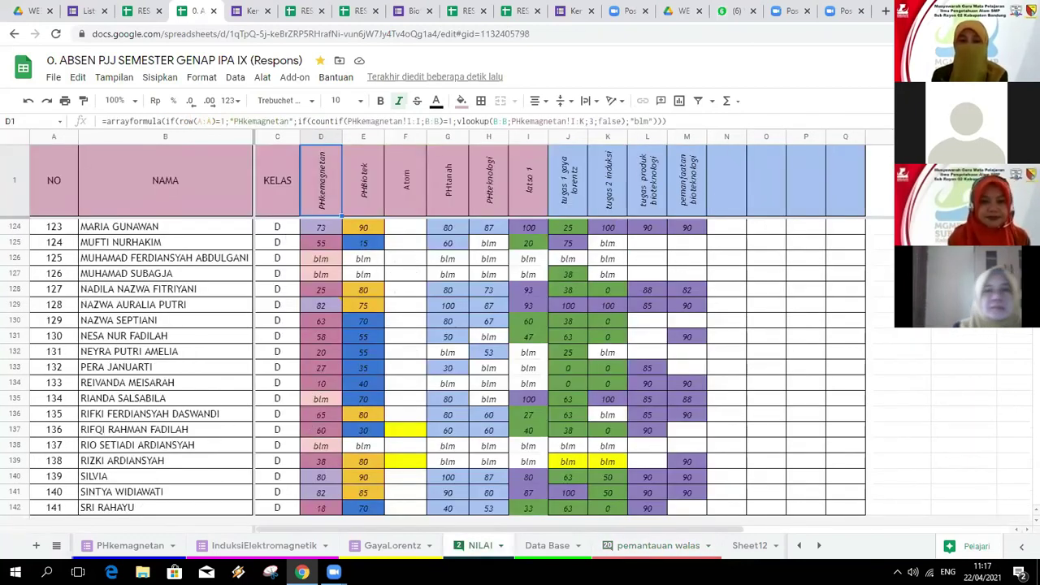
Step: Return to the RESPON PENILAIAN HARIAN spreadsheet, reload it and check cell F1 on the Kemagnetan and bioteknologi sheets
{"action": "left_click", "coordinate": [130, 12]}
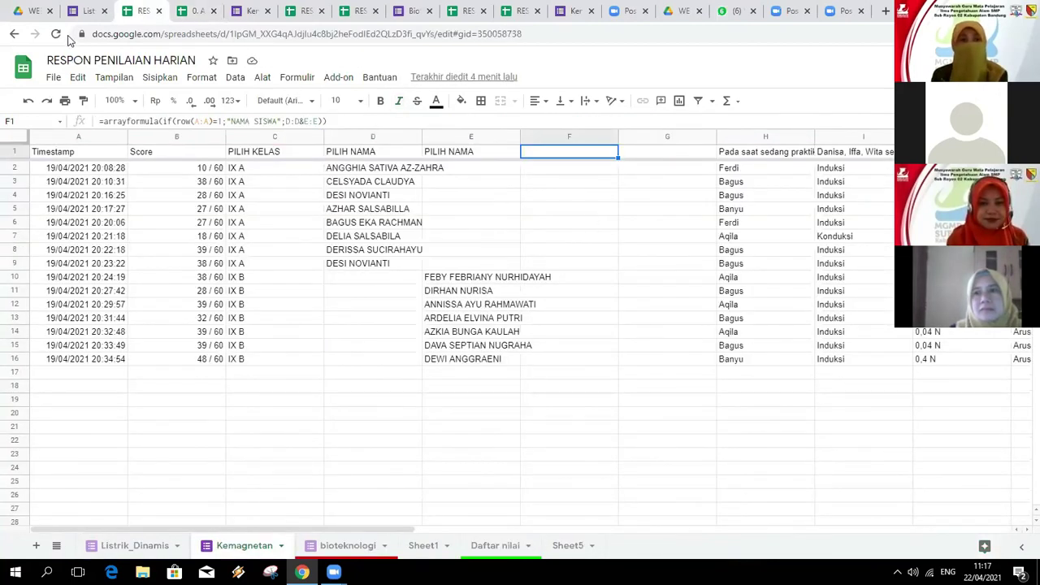
{"action": "left_click", "coordinate": [56, 35]}
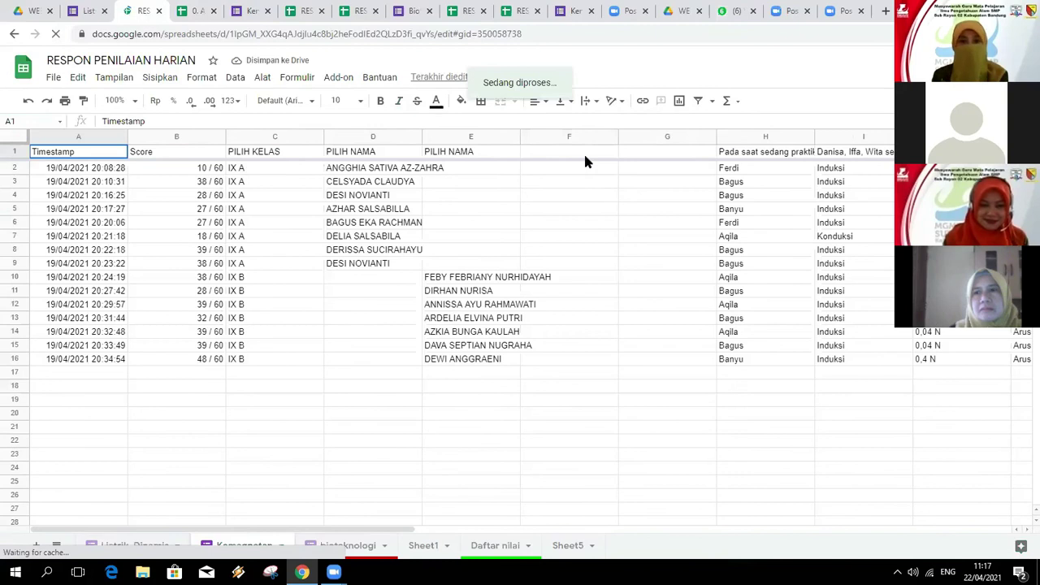
{"action": "left_click", "coordinate": [640, 153]}
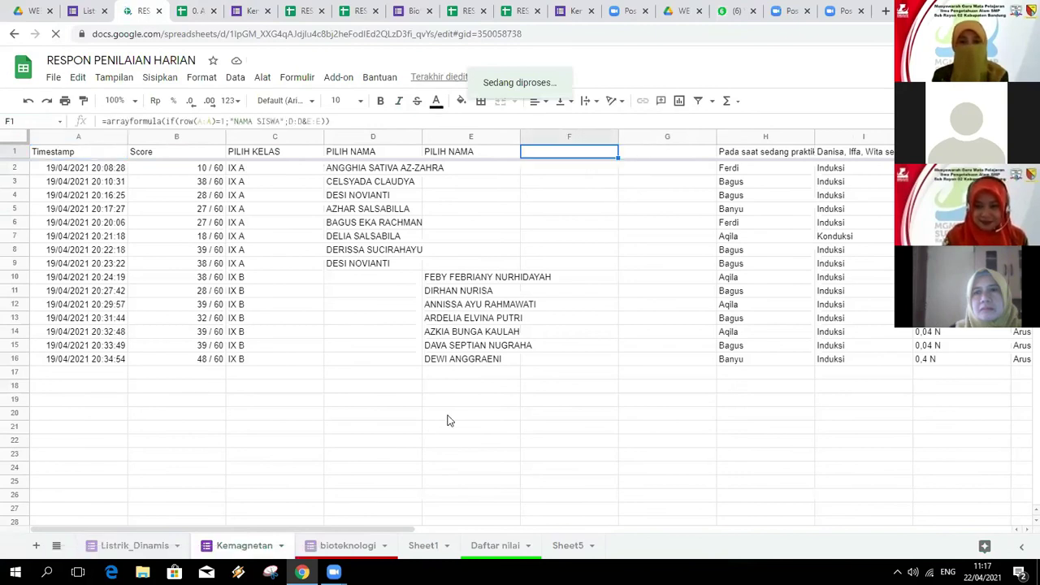
{"action": "left_click", "coordinate": [341, 548]}
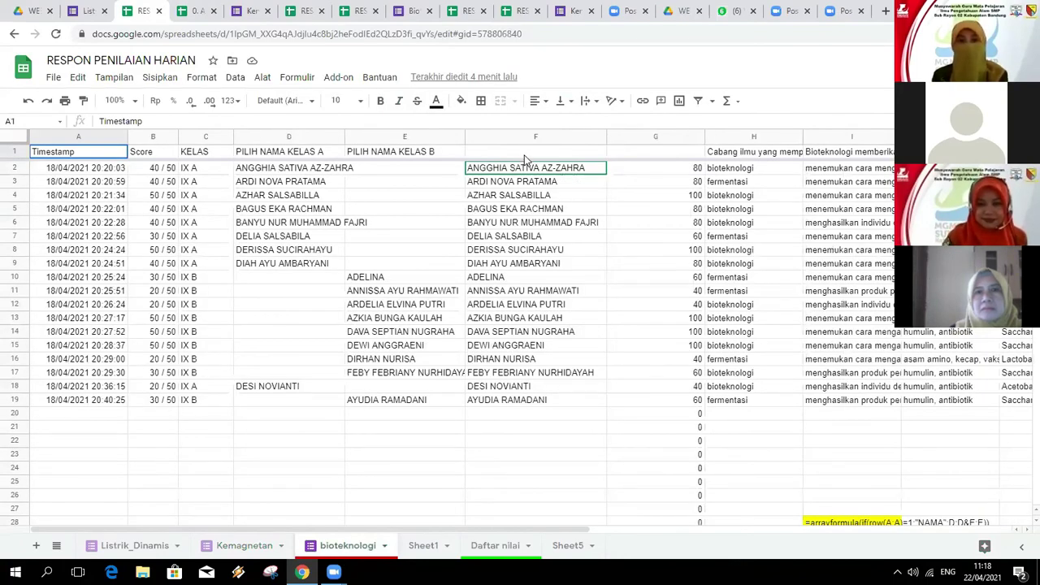
{"action": "left_click", "coordinate": [587, 155]}
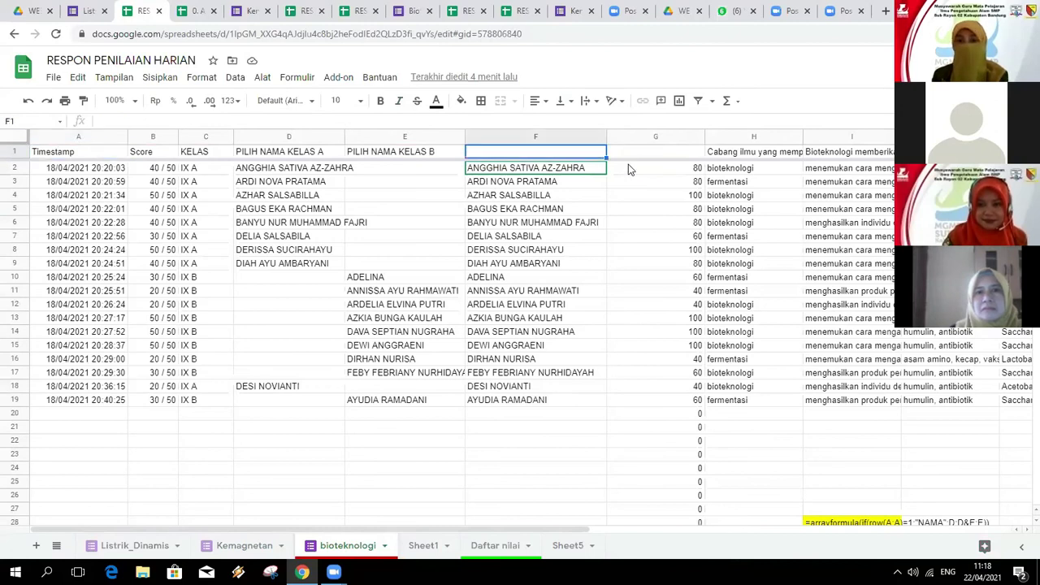
Step: Check header cell G1 on the bioteknologi sheet and the formula in F1 on the Kemagnetan sheet
{"action": "key", "text": "Right"}
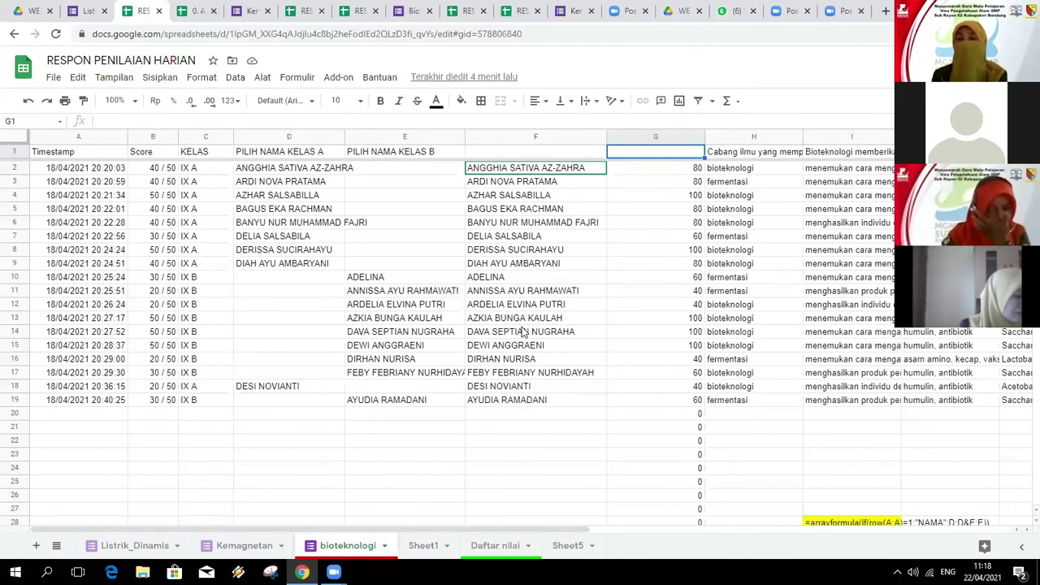
{"action": "left_click", "coordinate": [242, 546]}
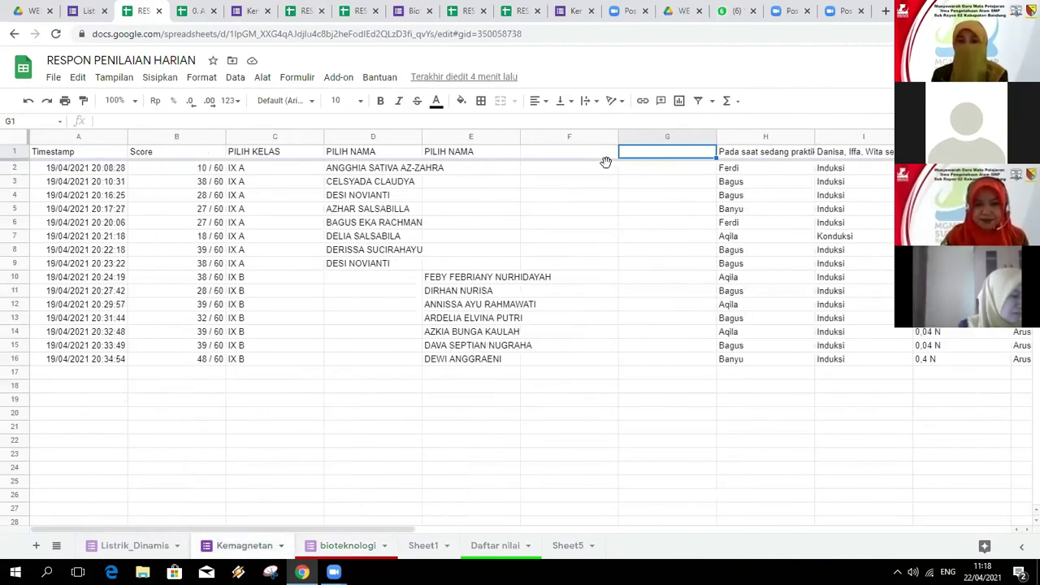
{"action": "key", "text": "Left"}
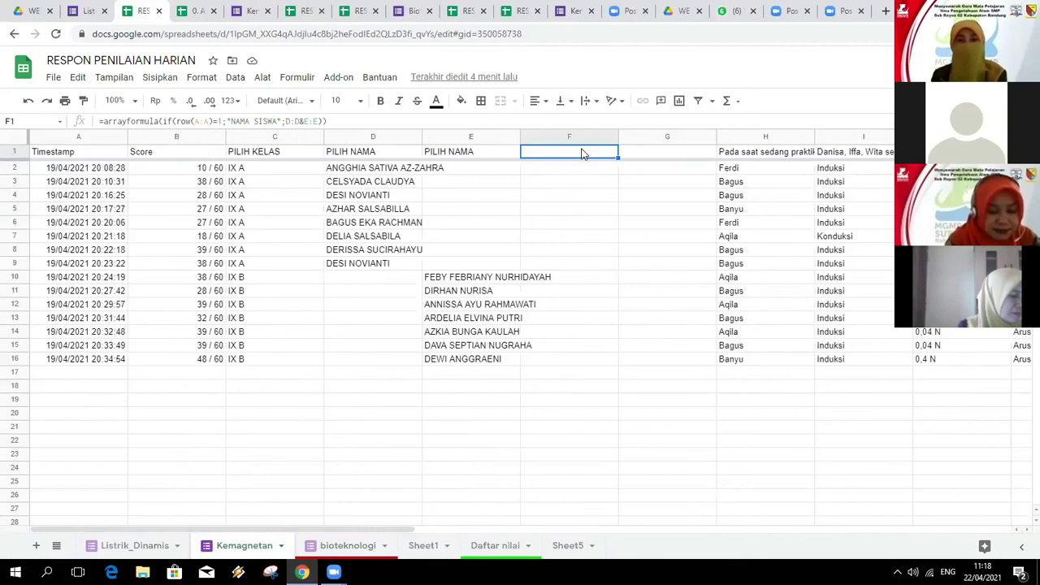
Step: Insert two empty columns directly after the second PILIH NAMA column on the Listrik_Dinamis sheet
{"action": "left_click", "coordinate": [148, 548]}
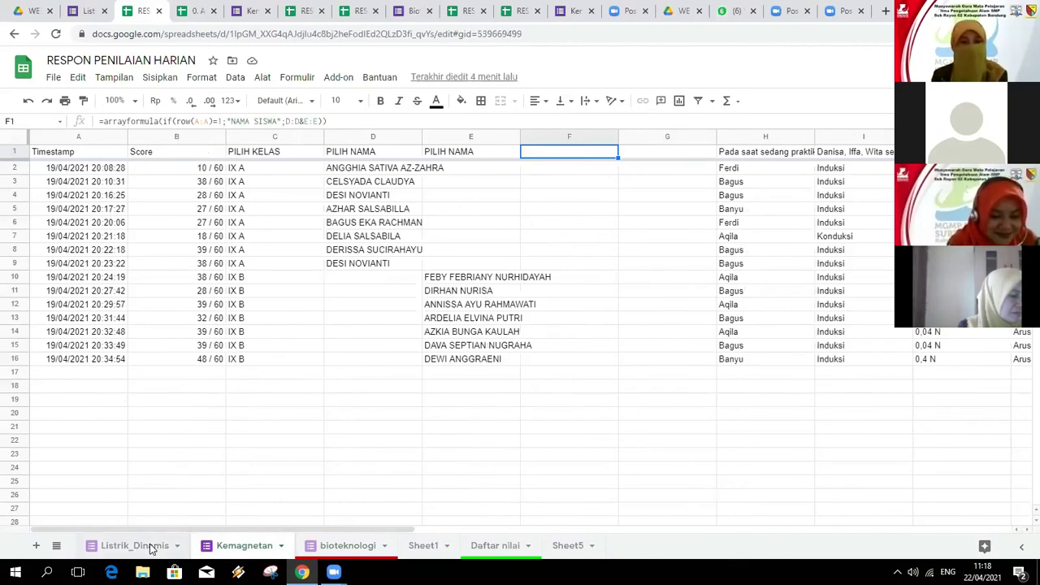
{"action": "left_click", "coordinate": [631, 413]}
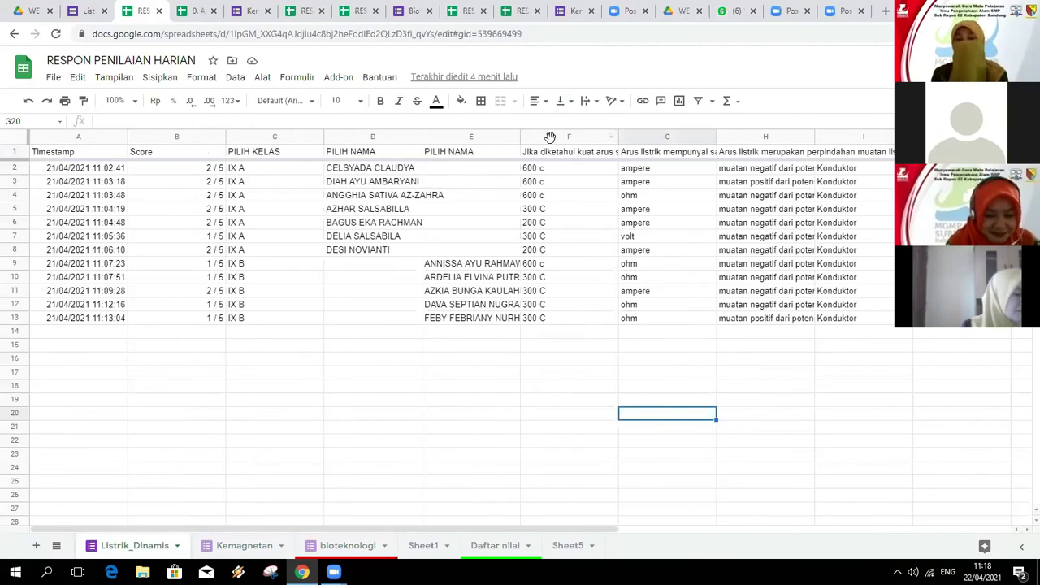
{"action": "left_click", "coordinate": [550, 137]}
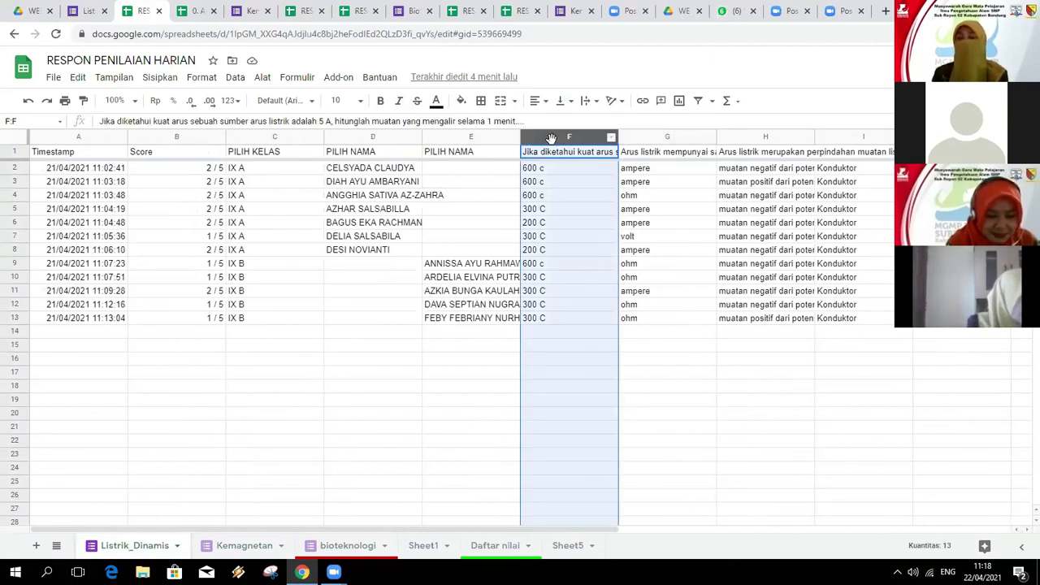
{"action": "right_click", "coordinate": [552, 139]}
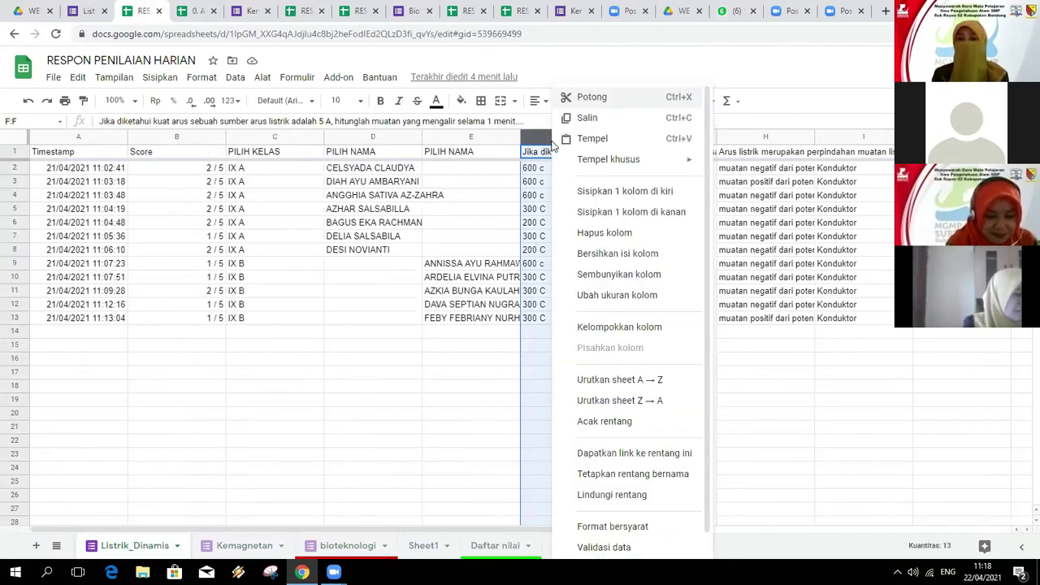
{"action": "left_click", "coordinate": [597, 193]}
{"action": "left_click", "coordinate": [594, 193]}
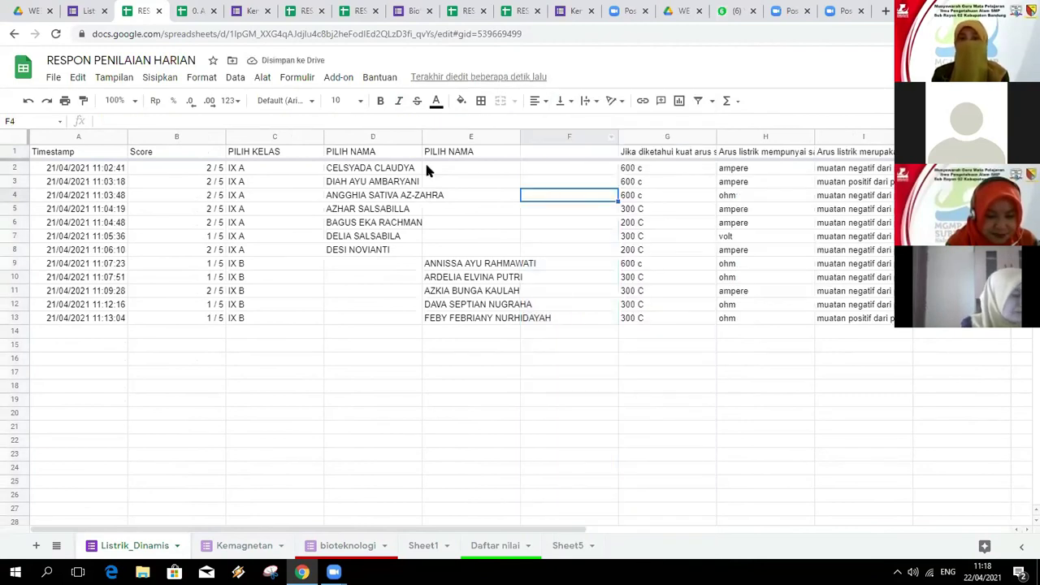
{"action": "right_click", "coordinate": [550, 145]}
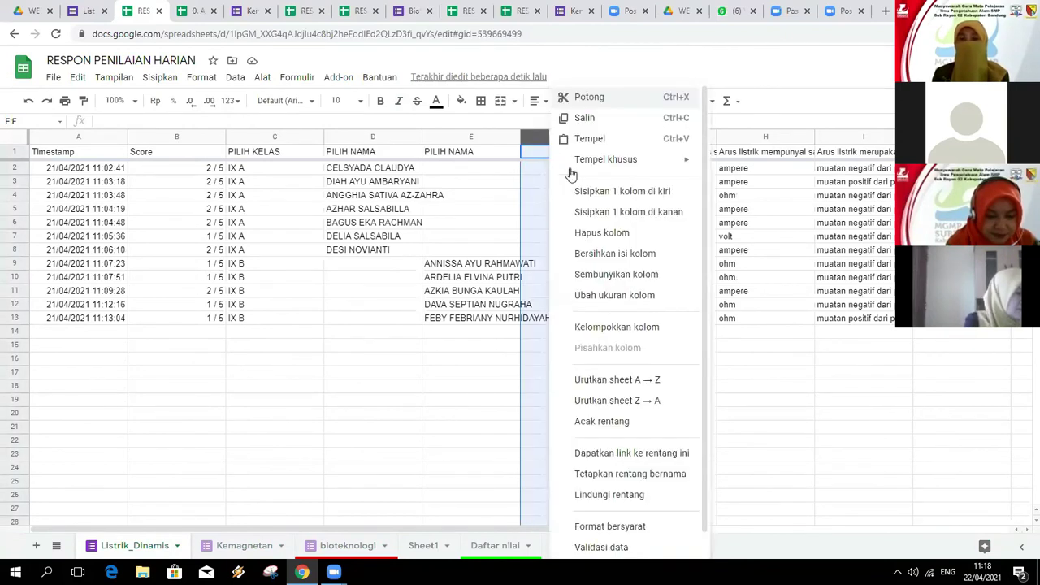
{"action": "left_click", "coordinate": [589, 193]}
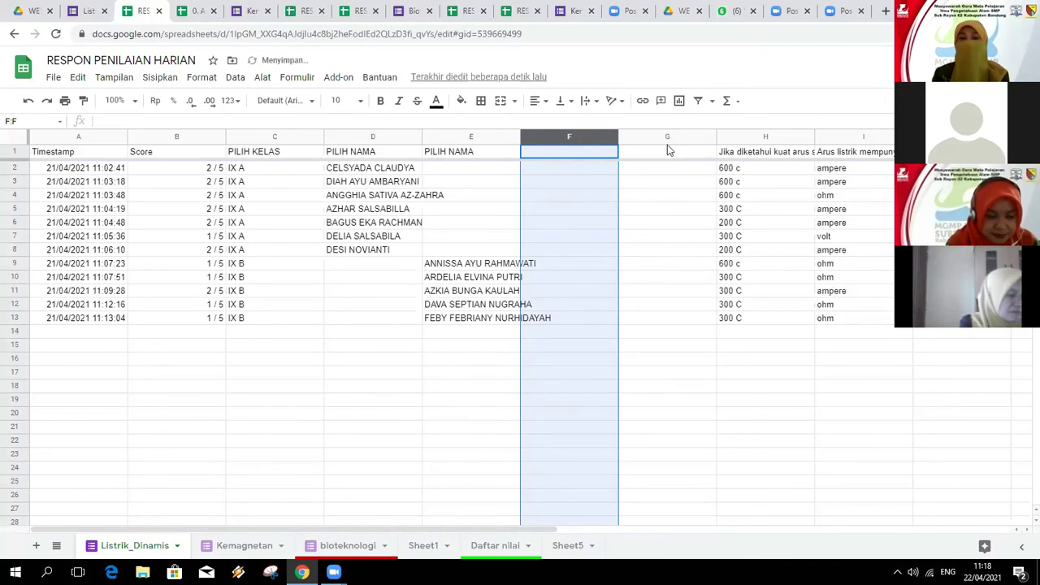
{"action": "left_click", "coordinate": [660, 321]}
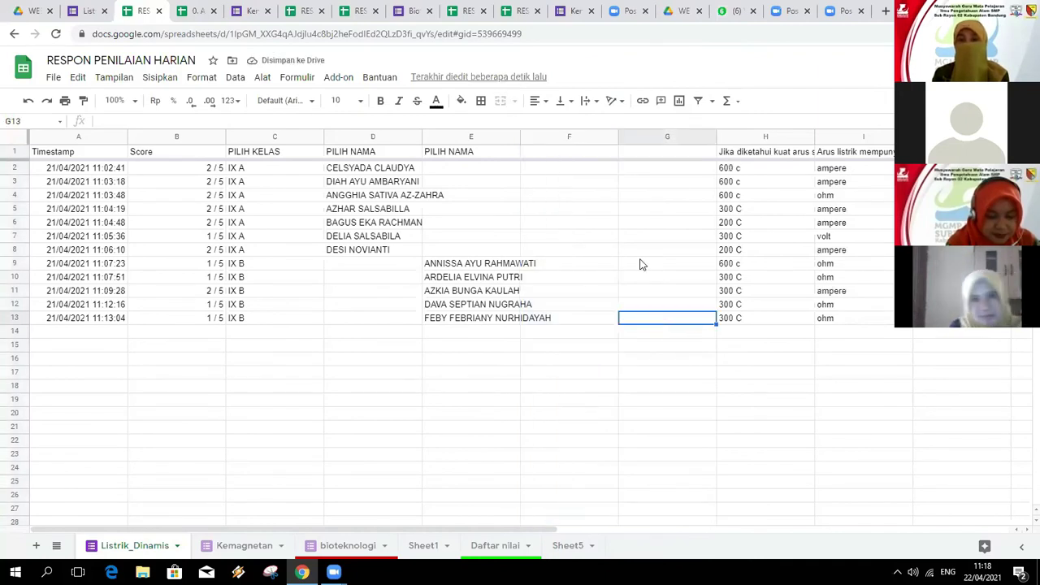
Step: Enter the headers NAMA in F1 and NILAI in G1 on the Listrik_Dinamis sheet
{"action": "left_click", "coordinate": [599, 154]}
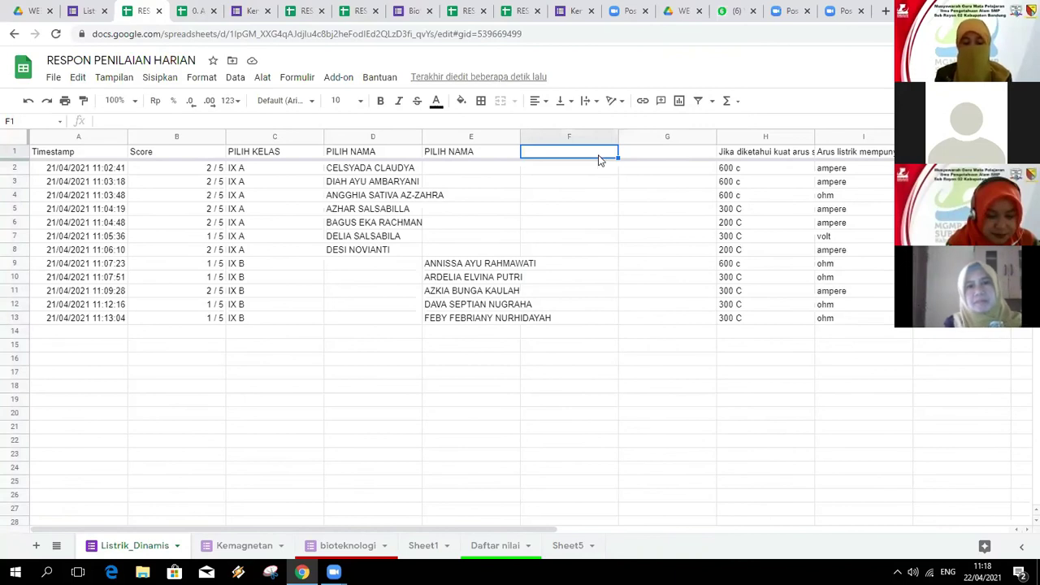
{"action": "type", "text": "NAMA"}
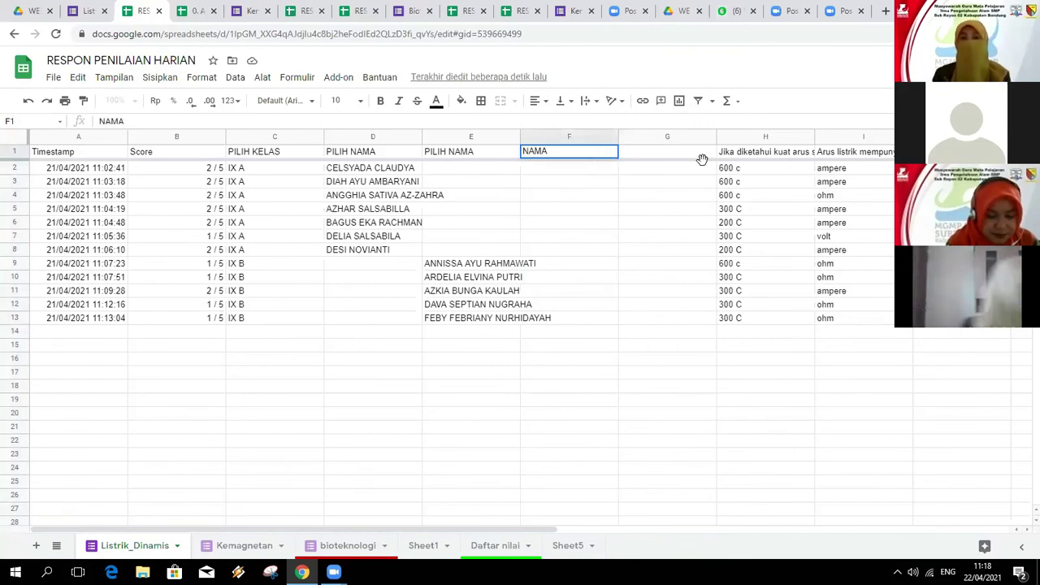
{"action": "left_click", "coordinate": [714, 154]}
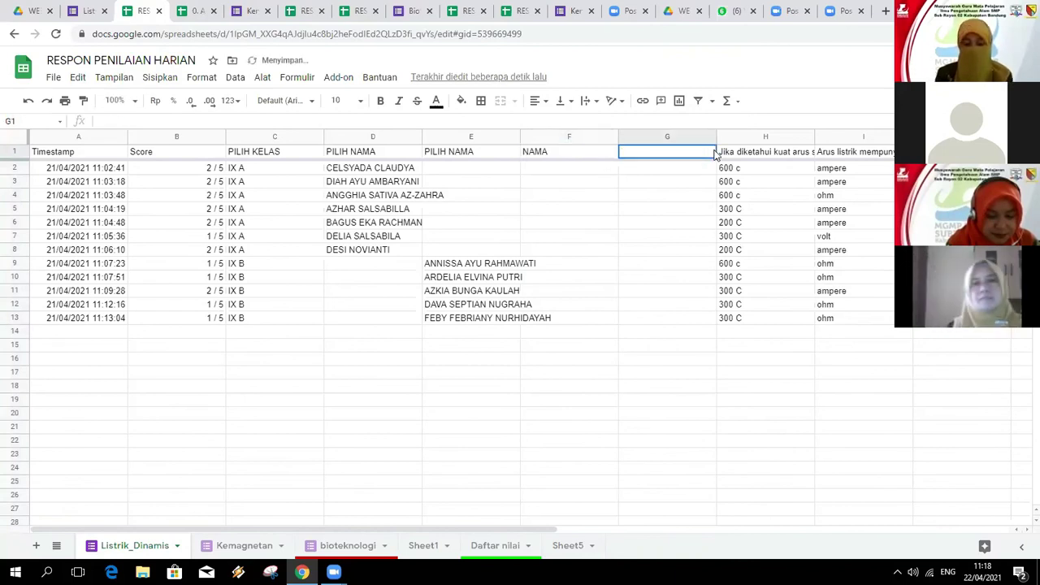
{"action": "type", "text": "NILAI"}
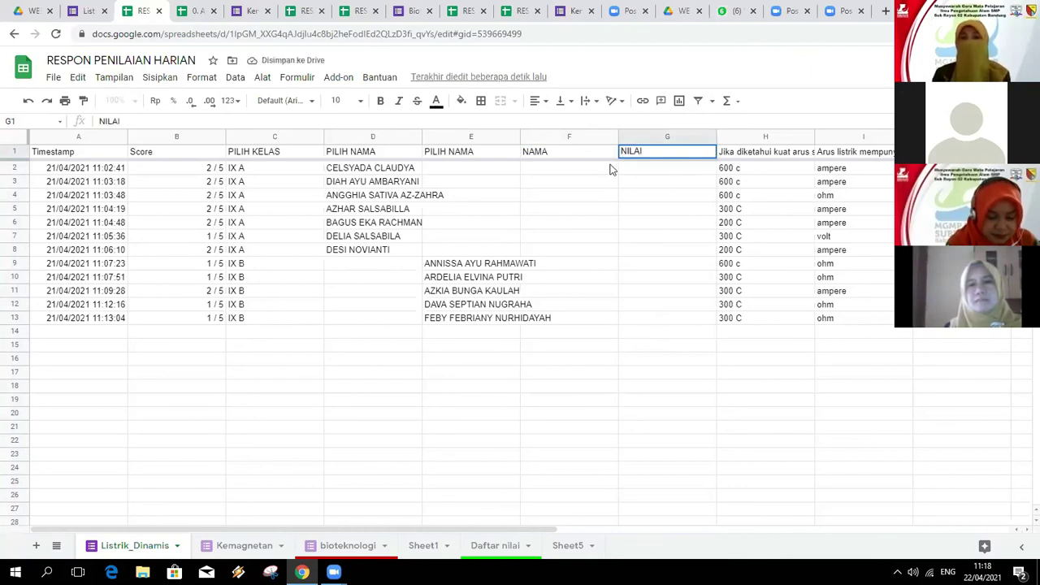
{"action": "left_click", "coordinate": [670, 221]}
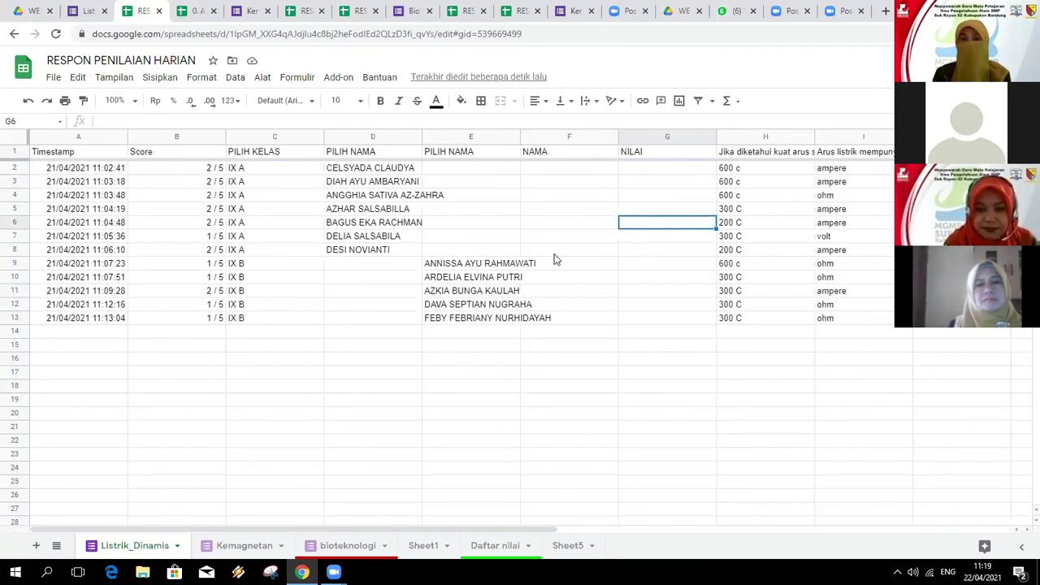
Step: Examine the array formulas in column I of Daftar nilai at 125% zoom and their source columns on the bioteknologi sheet
{"action": "left_click", "coordinate": [493, 545]}
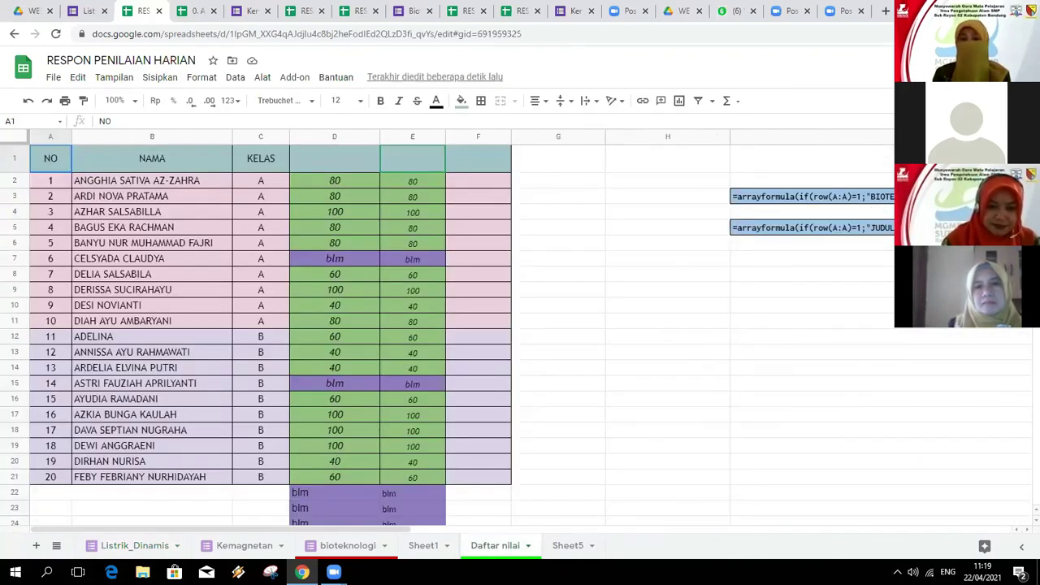
{"action": "scroll", "coordinate": [592, 536], "scroll_direction": "right", "scroll_amount": 5}
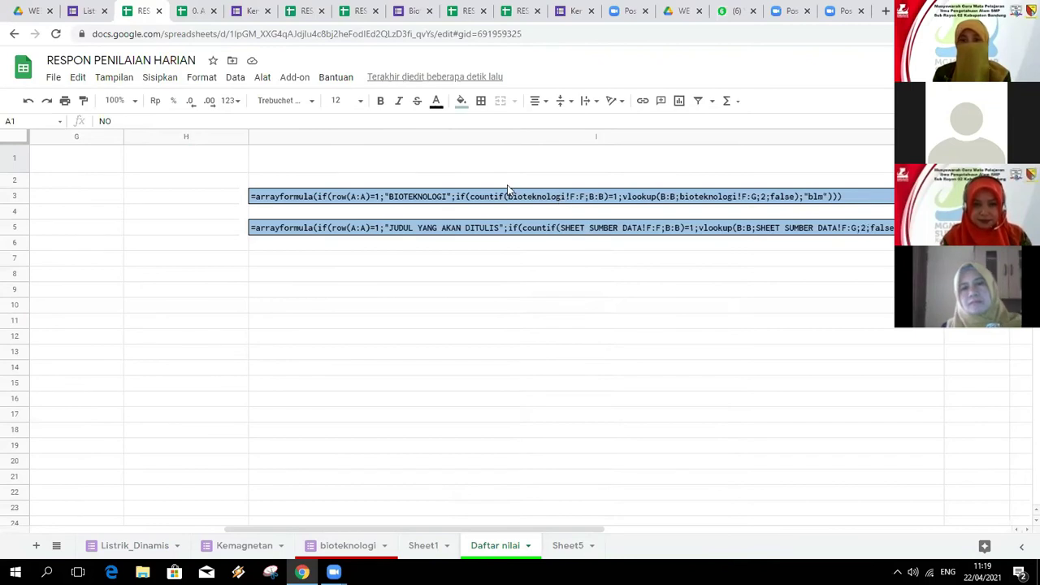
{"action": "left_click", "coordinate": [134, 107]}
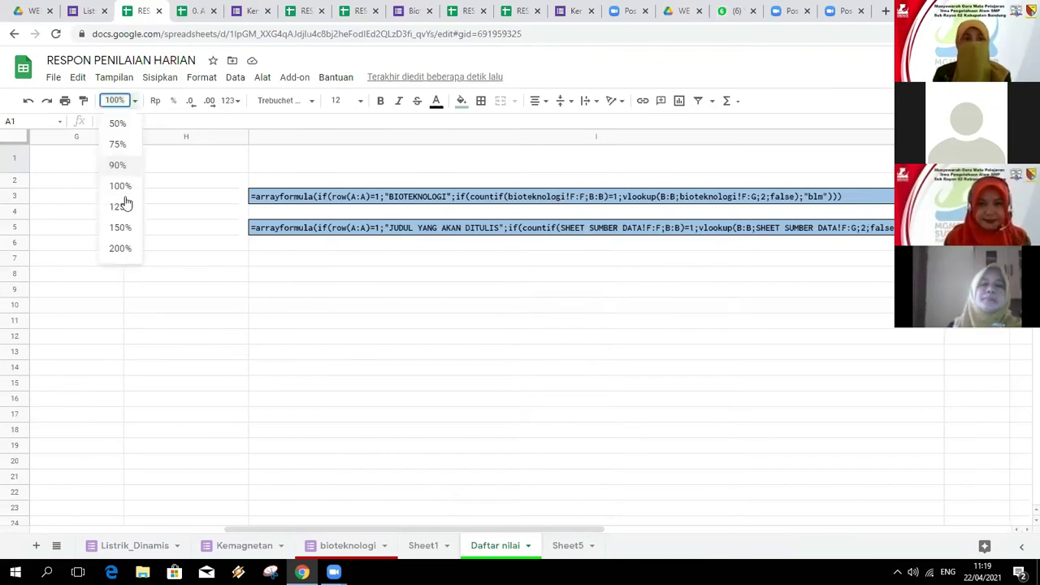
{"action": "left_click", "coordinate": [125, 207]}
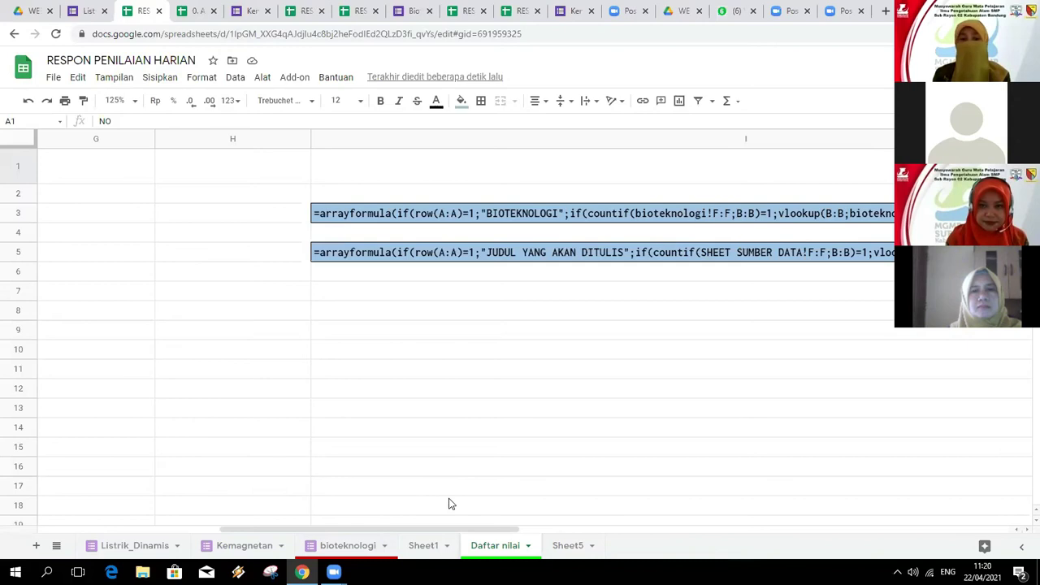
{"action": "left_click", "coordinate": [350, 552]}
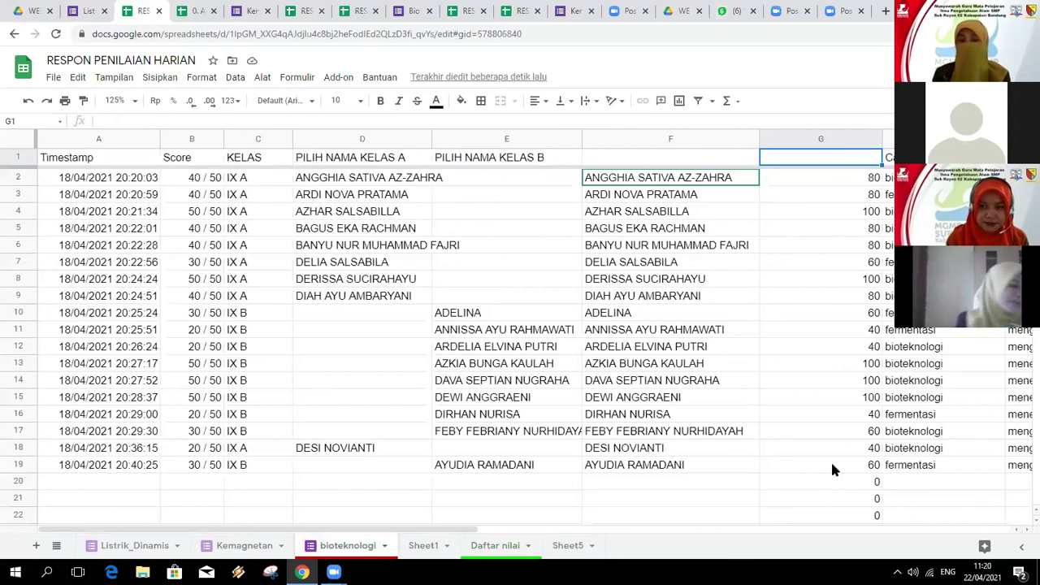
{"action": "left_click", "coordinate": [541, 499]}
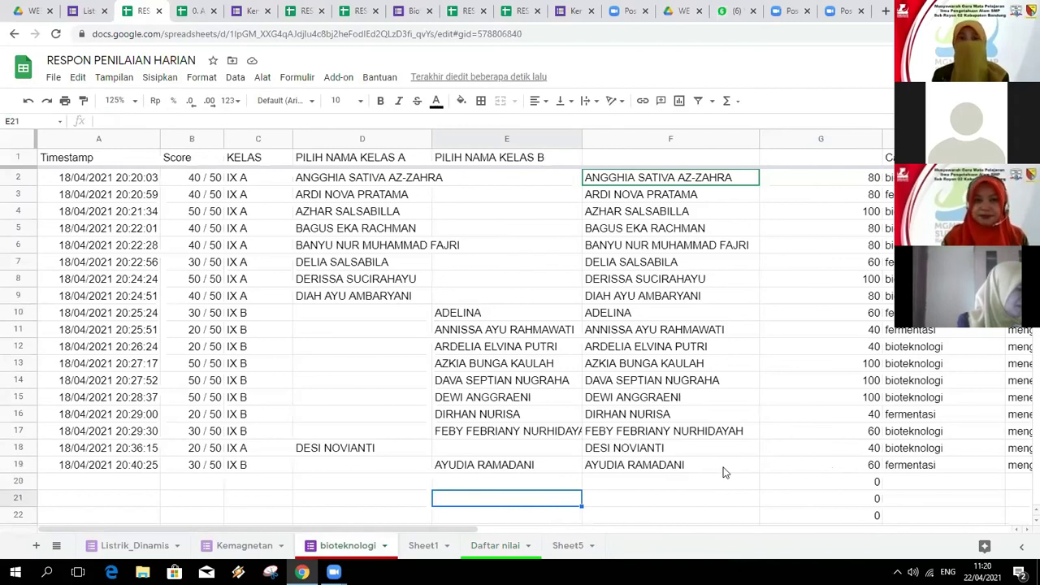
Step: Switch to Google Drive and open the form 3. Gaya Lorentz from the starred TP2021 folder
{"action": "left_click", "coordinate": [41, 11]}
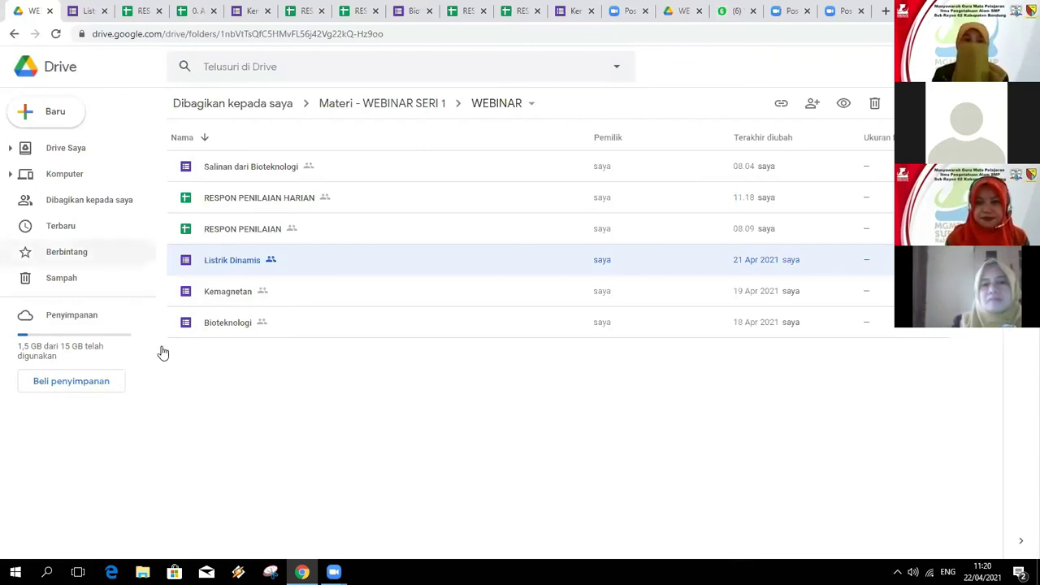
{"action": "left_click", "coordinate": [82, 252]}
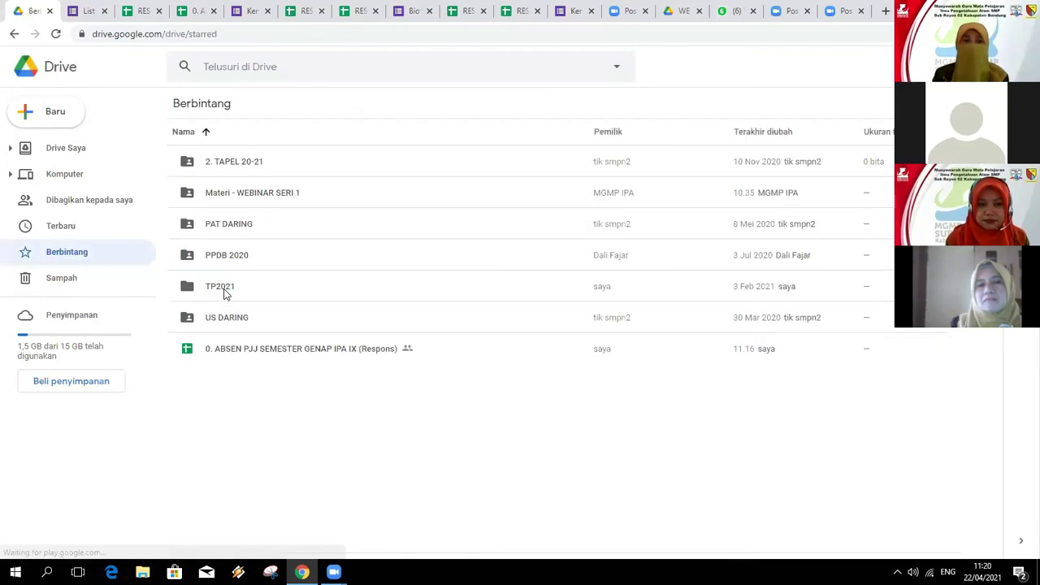
{"action": "double_click", "coordinate": [225, 291]}
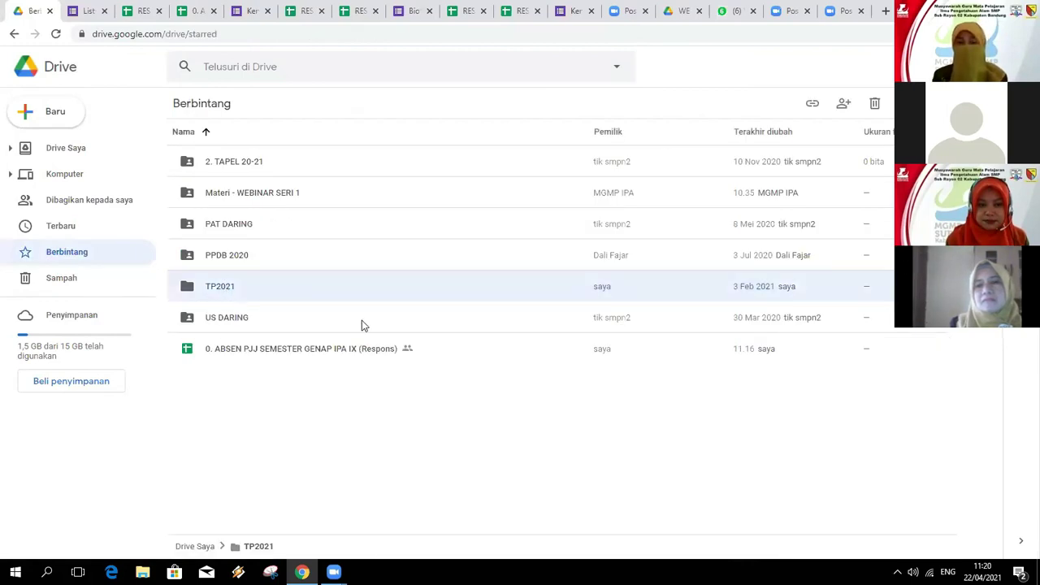
{"action": "scroll", "coordinate": [347, 365], "scroll_direction": "down", "scroll_amount": 4}
{"action": "scroll", "coordinate": [347, 367], "scroll_direction": "down", "scroll_amount": 10}
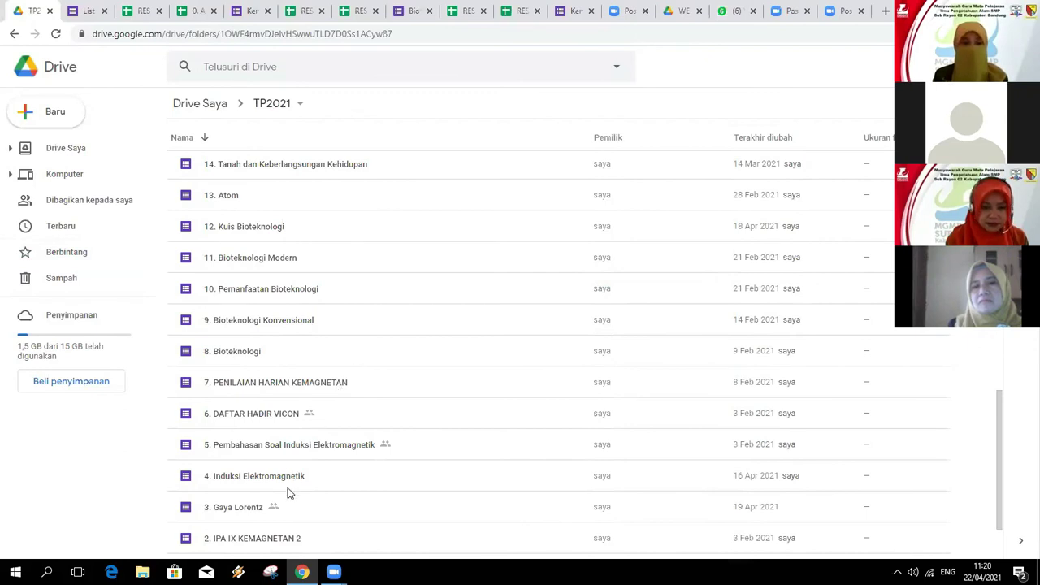
{"action": "scroll", "coordinate": [258, 422], "scroll_direction": "down", "scroll_amount": 1}
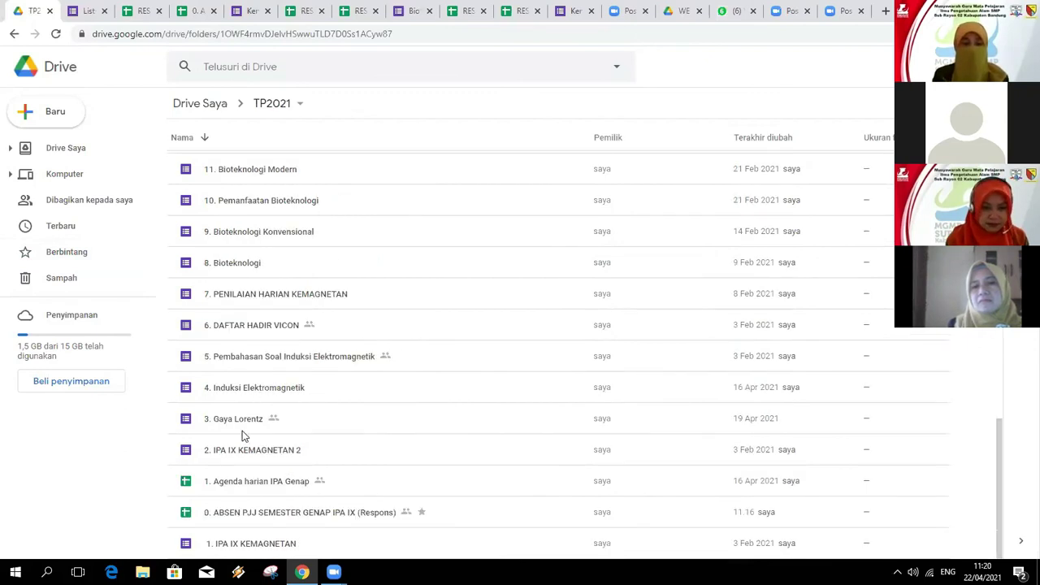
{"action": "left_click", "coordinate": [248, 423]}
{"action": "double_click", "coordinate": [297, 419]}
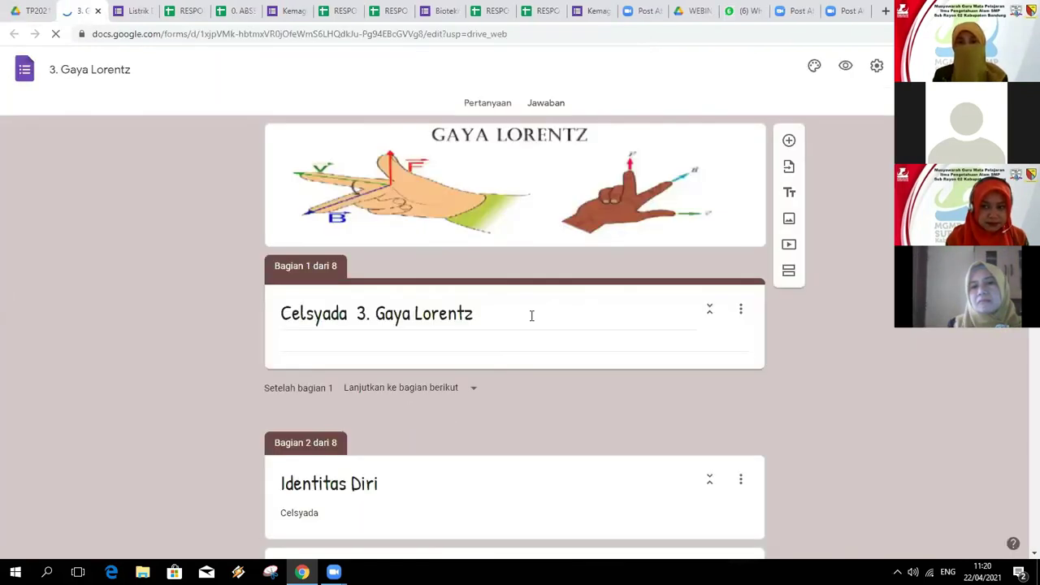
Step: Review the class name lists, the material link and the quiz questions in the 3. Gaya Lorentz form
{"action": "scroll", "coordinate": [501, 365], "scroll_direction": "down", "scroll_amount": 3}
{"action": "scroll", "coordinate": [726, 383], "scroll_direction": "down", "scroll_amount": 15}
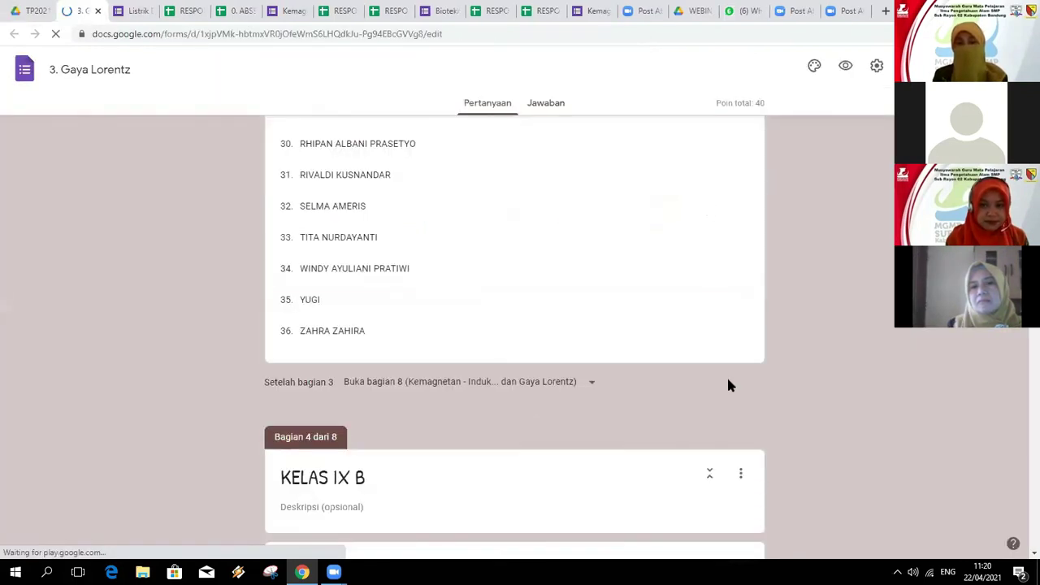
{"action": "scroll", "coordinate": [829, 390], "scroll_direction": "down", "scroll_amount": 13}
{"action": "scroll", "coordinate": [979, 361], "scroll_direction": "down", "scroll_amount": 12}
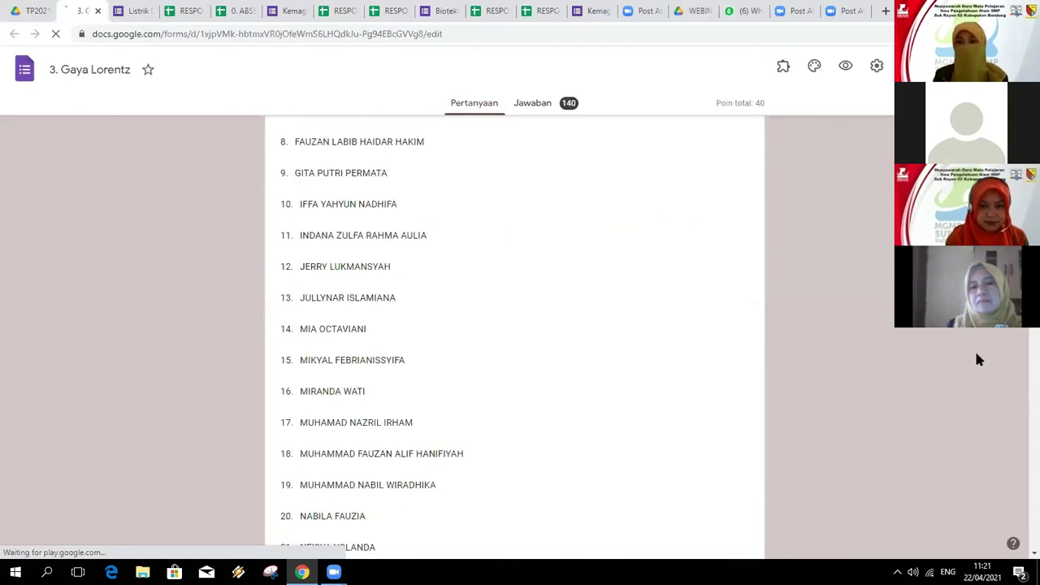
{"action": "scroll", "coordinate": [1021, 372], "scroll_direction": "down", "scroll_amount": 20}
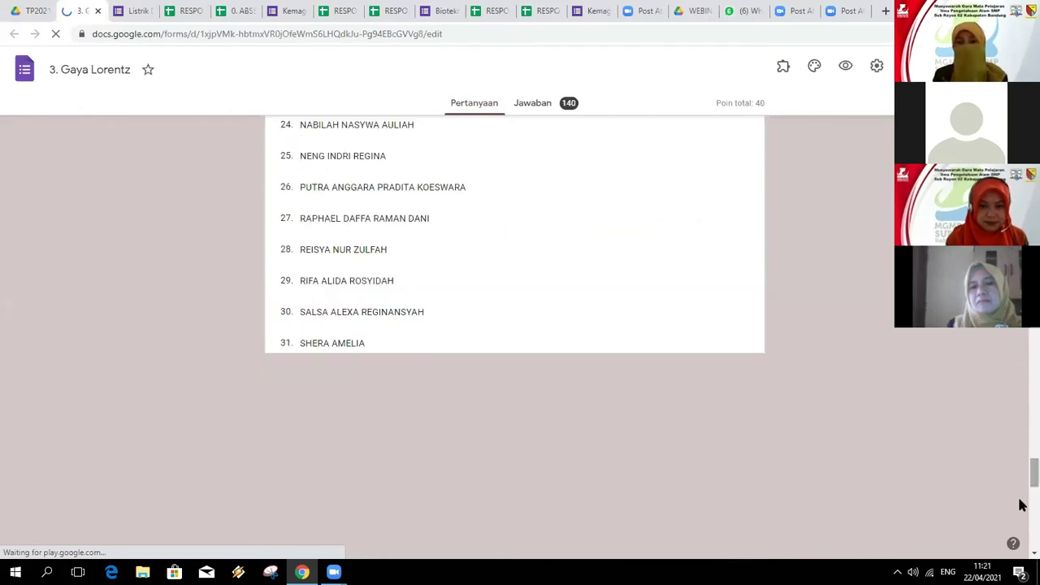
{"action": "scroll", "coordinate": [1021, 524], "scroll_direction": "down", "scroll_amount": 5}
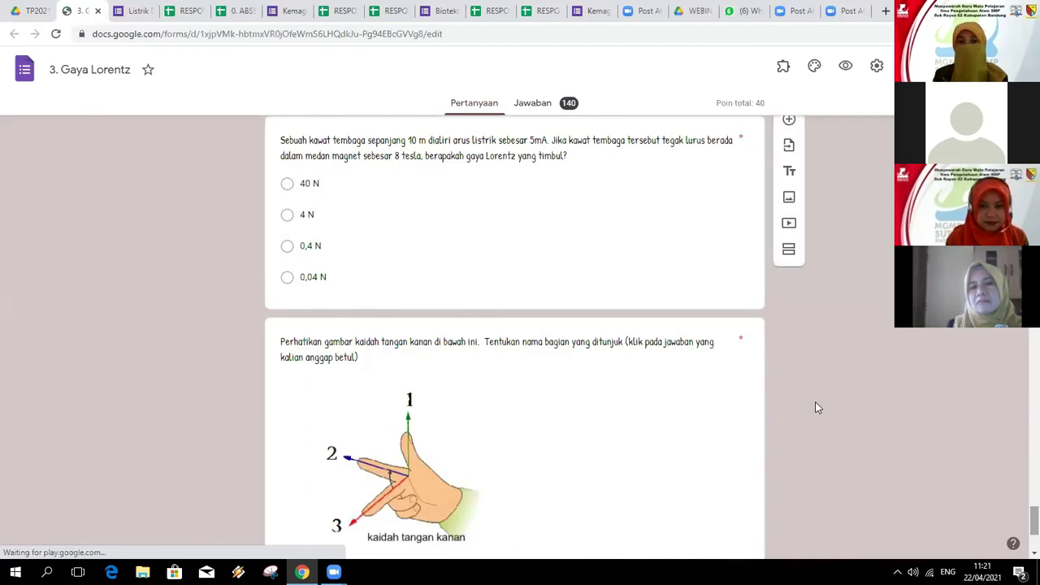
{"action": "scroll", "coordinate": [785, 377], "scroll_direction": "down", "scroll_amount": 3}
{"action": "scroll", "coordinate": [561, 284], "scroll_direction": "up", "scroll_amount": 3}
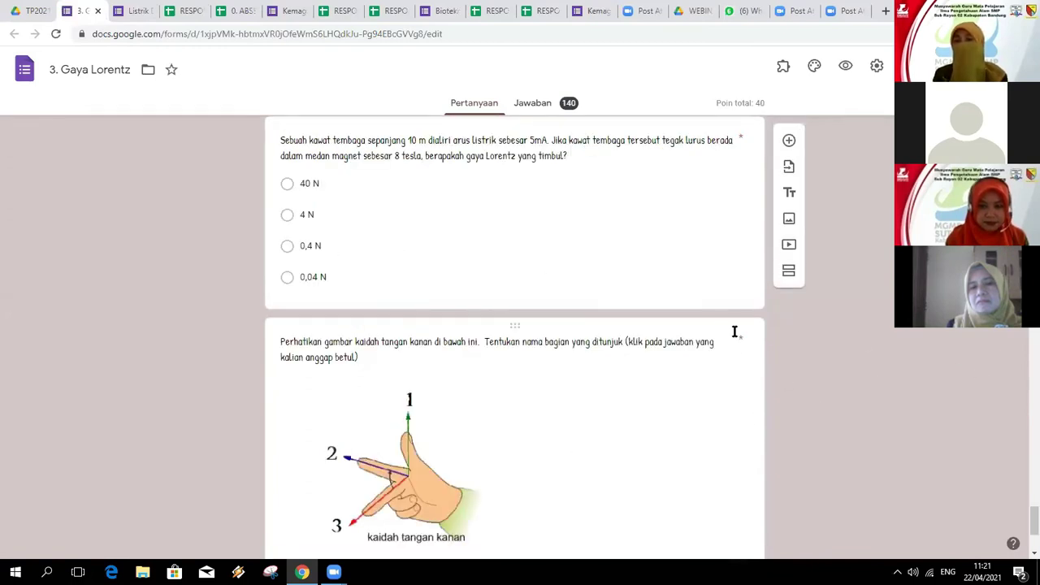
{"action": "scroll", "coordinate": [675, 278], "scroll_direction": "up", "scroll_amount": 5}
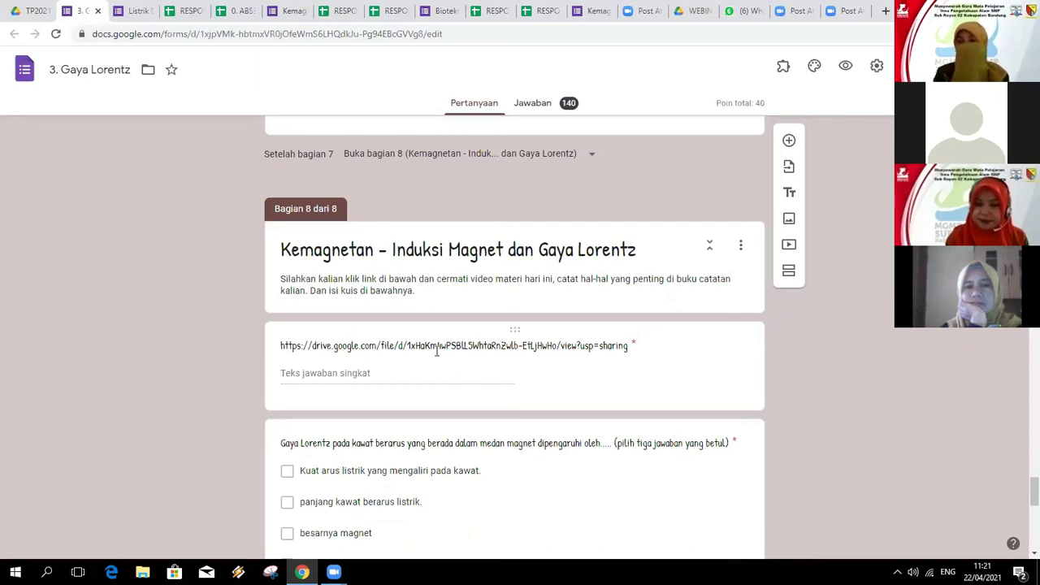
{"action": "scroll", "coordinate": [436, 376], "scroll_direction": "down", "scroll_amount": 3}
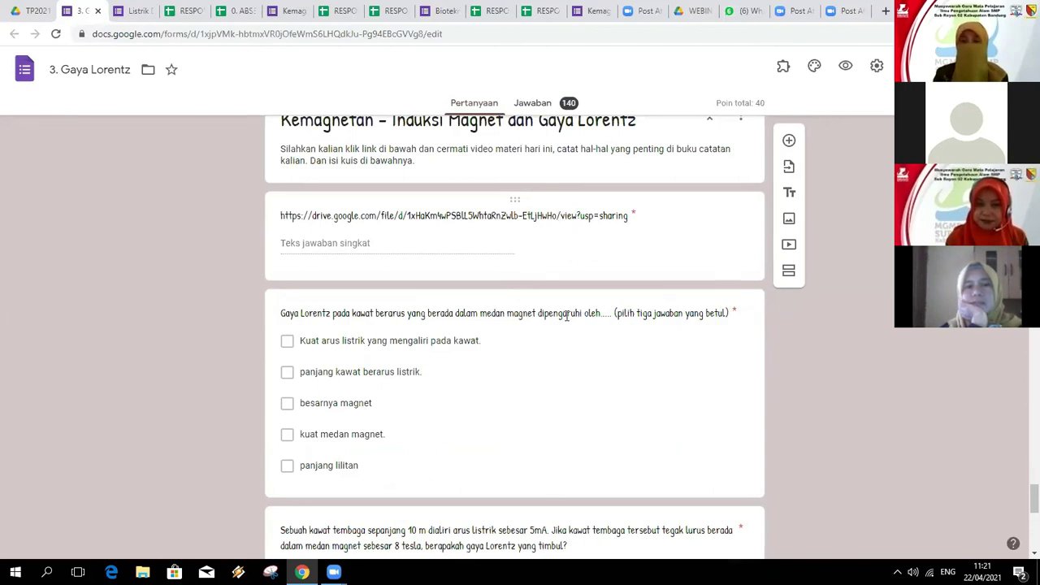
Step: Review the remaining Gaya Lorentz quiz questions, including the rows and columns of the right-hand-rule grid question
{"action": "scroll", "coordinate": [557, 337], "scroll_direction": "down", "scroll_amount": 1}
{"action": "scroll", "coordinate": [659, 270], "scroll_direction": "down", "scroll_amount": 1}
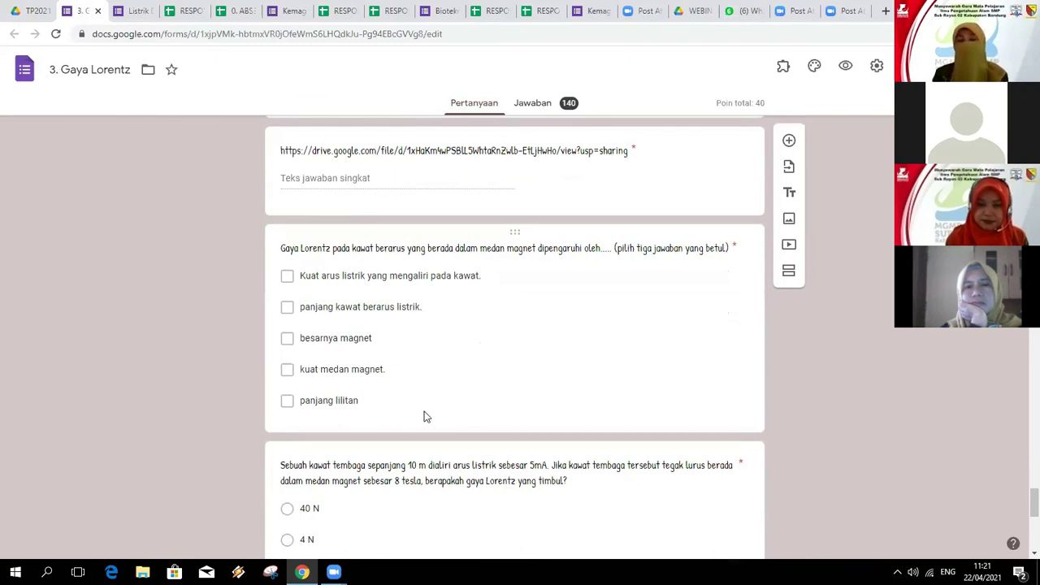
{"action": "scroll", "coordinate": [442, 351], "scroll_direction": "down", "scroll_amount": 2}
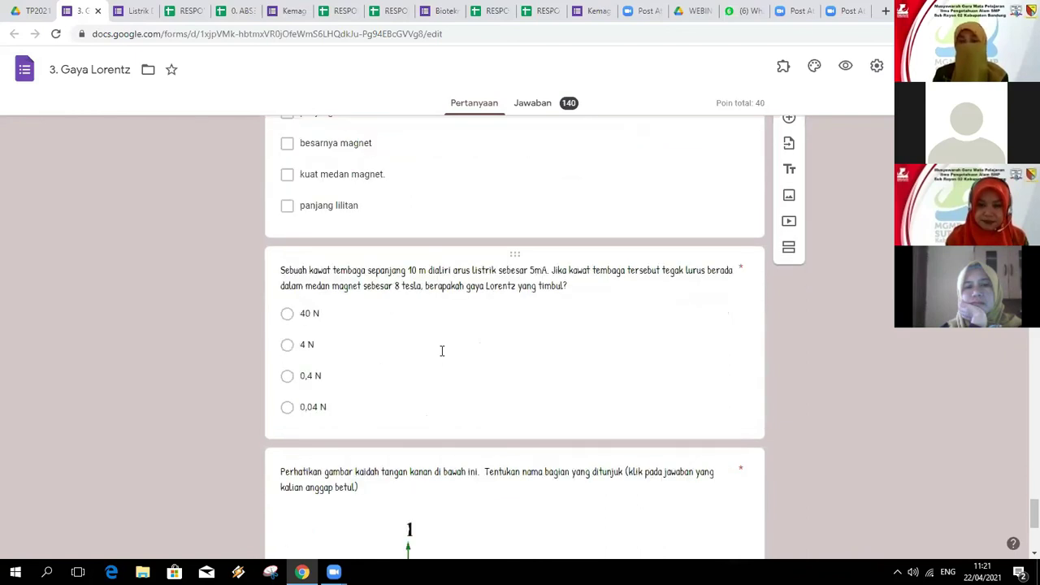
{"action": "scroll", "coordinate": [442, 357], "scroll_direction": "down", "scroll_amount": 1}
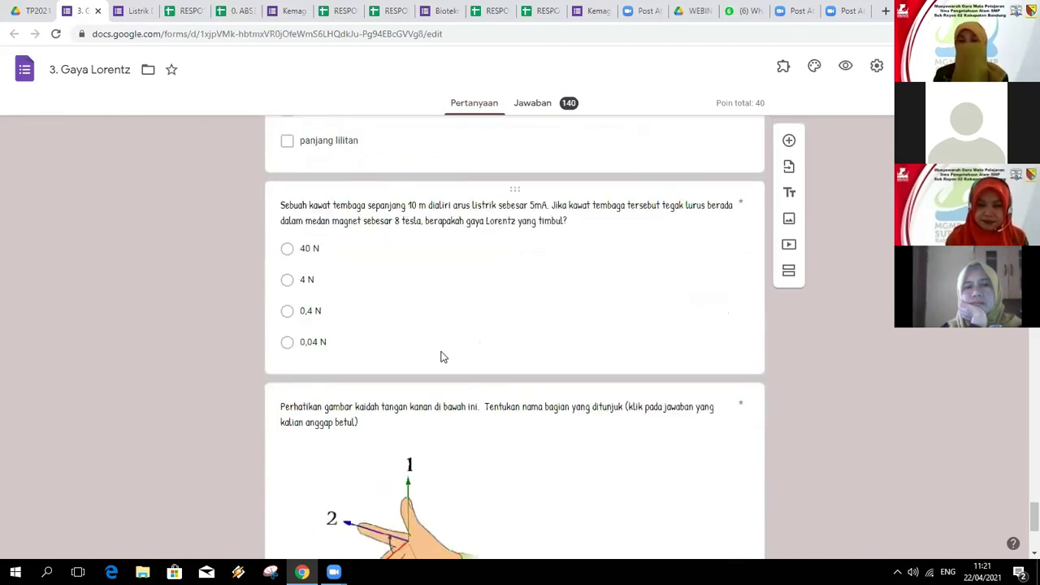
{"action": "scroll", "coordinate": [442, 357], "scroll_direction": "down", "scroll_amount": 2}
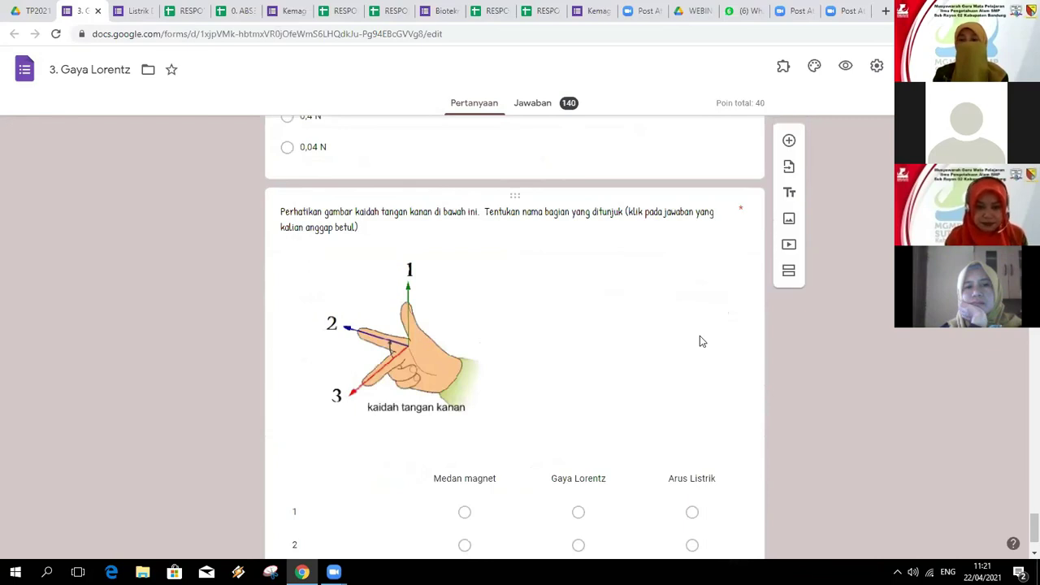
{"action": "left_click", "coordinate": [698, 231]}
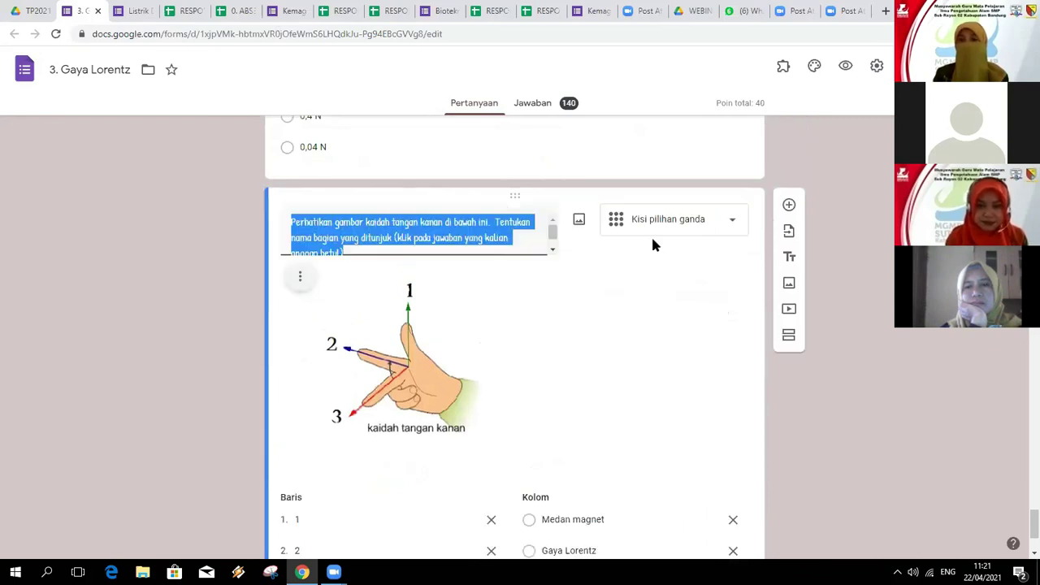
{"action": "scroll", "coordinate": [556, 399], "scroll_direction": "down", "scroll_amount": 1}
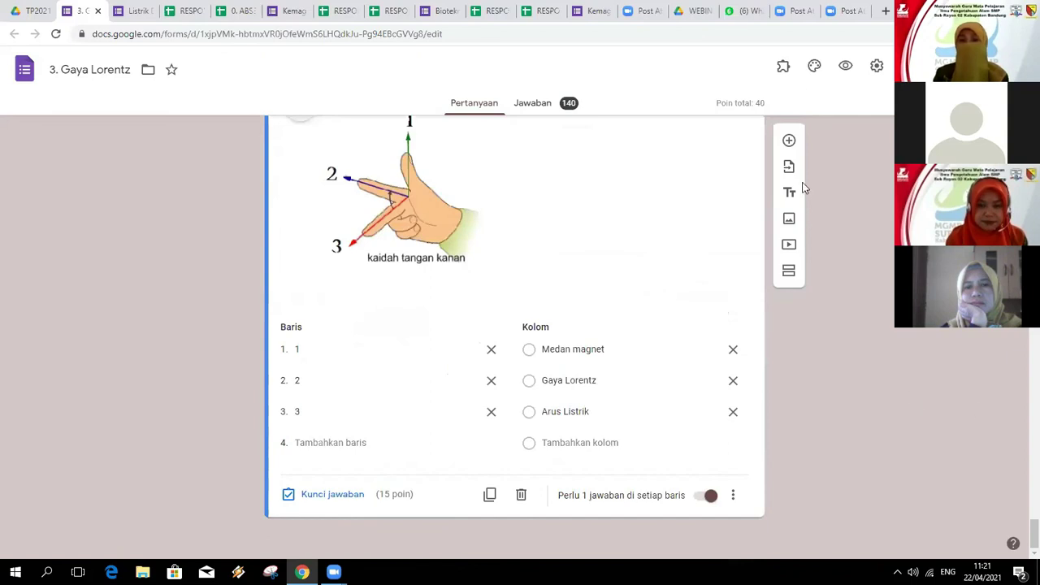
Step: Preview the form as a respondent and advance through KELAS IX A to the quiz section by selecting a student's name
{"action": "left_click", "coordinate": [843, 68]}
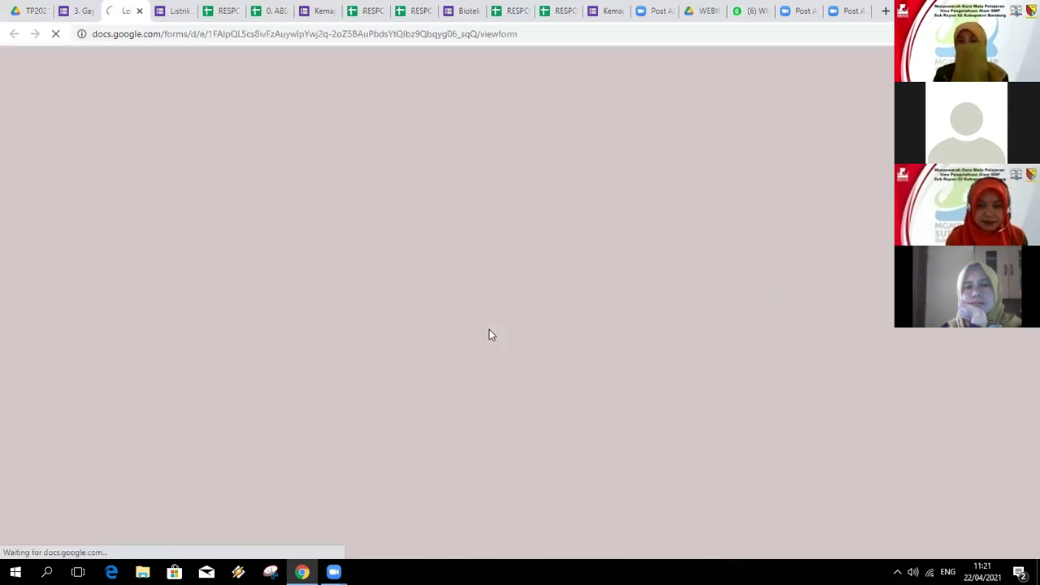
{"action": "left_click", "coordinate": [354, 273]}
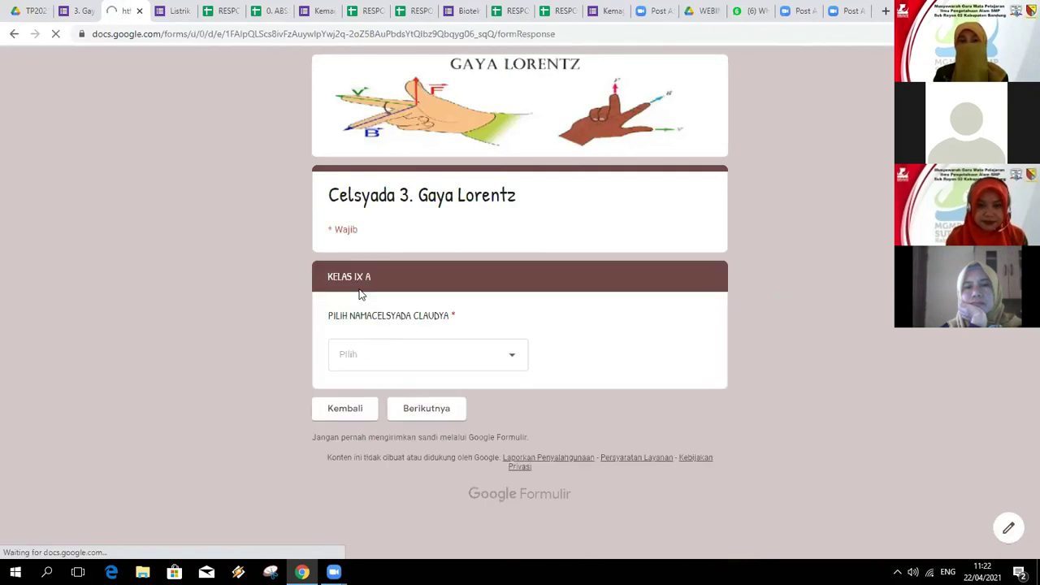
{"action": "left_click", "coordinate": [380, 356]}
{"action": "left_click", "coordinate": [383, 350]}
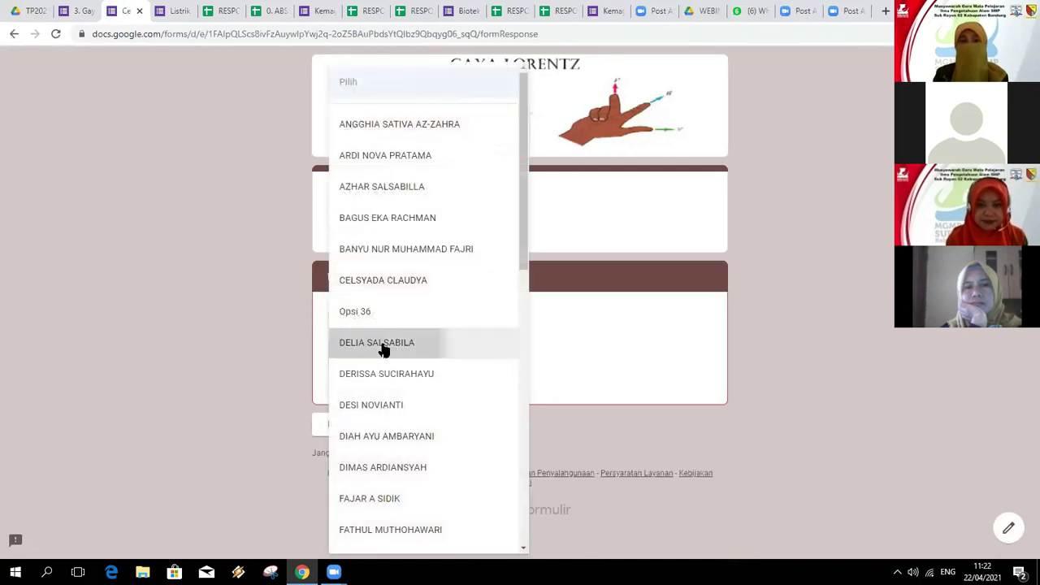
{"action": "left_click", "coordinate": [426, 409]}
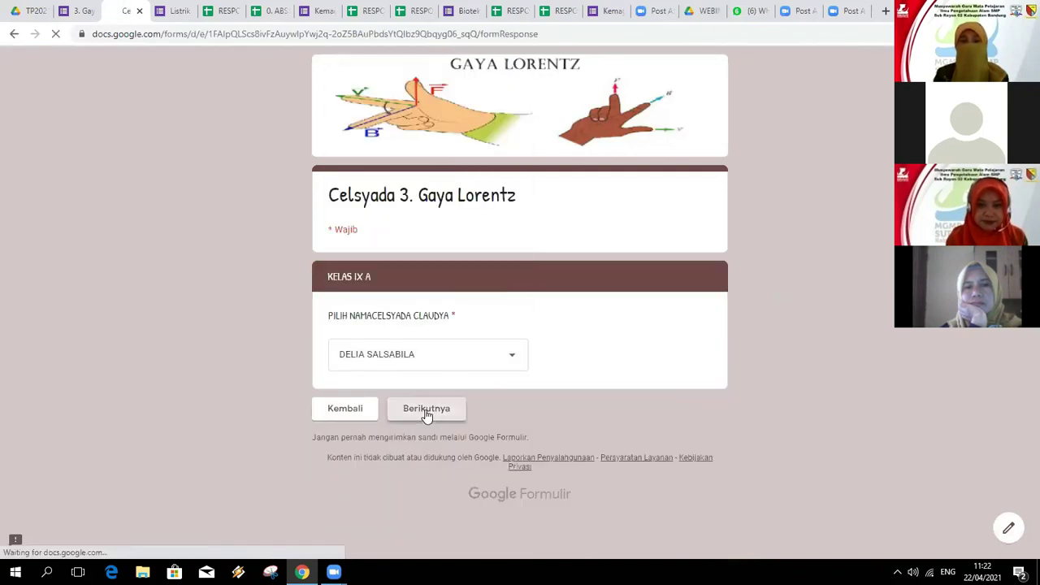
Step: Review the material link, the quiz questions and the right-hand-rule grid as respondents see them in the form preview
{"action": "scroll", "coordinate": [453, 412], "scroll_direction": "down", "scroll_amount": 2}
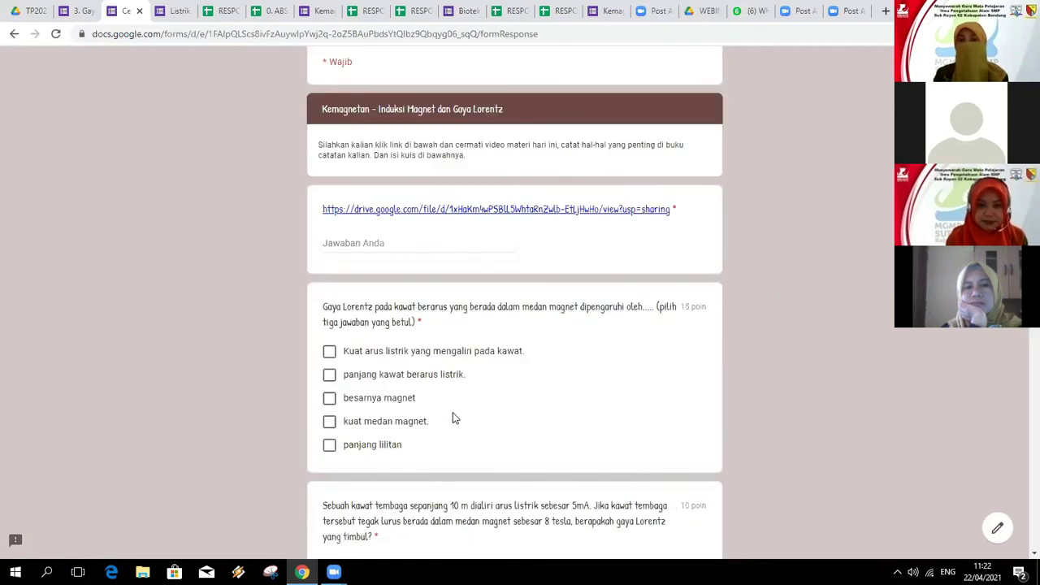
{"action": "scroll", "coordinate": [453, 418], "scroll_direction": "down", "scroll_amount": 7}
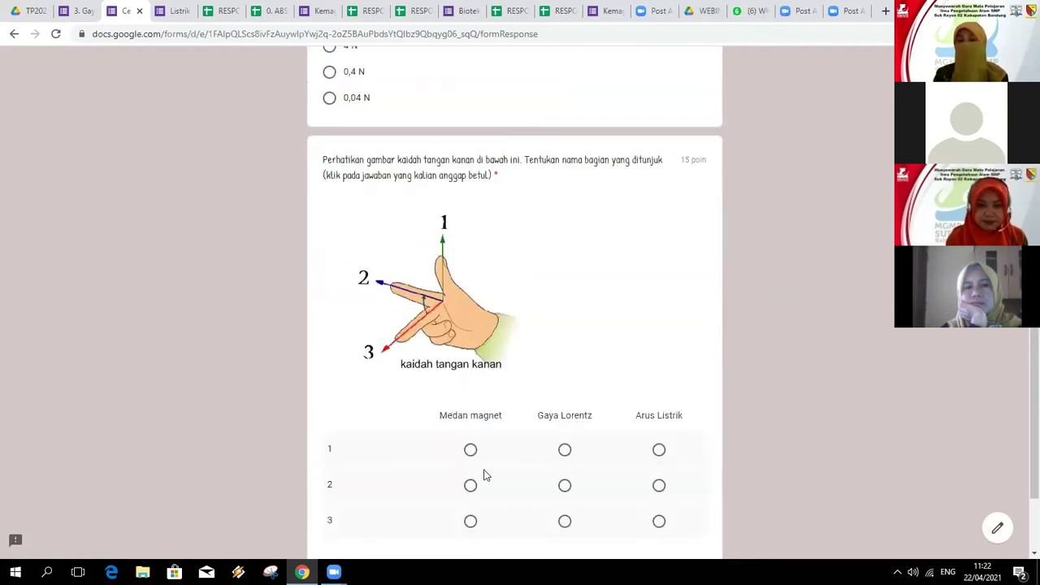
{"action": "scroll", "coordinate": [583, 471], "scroll_direction": "down", "scroll_amount": 1}
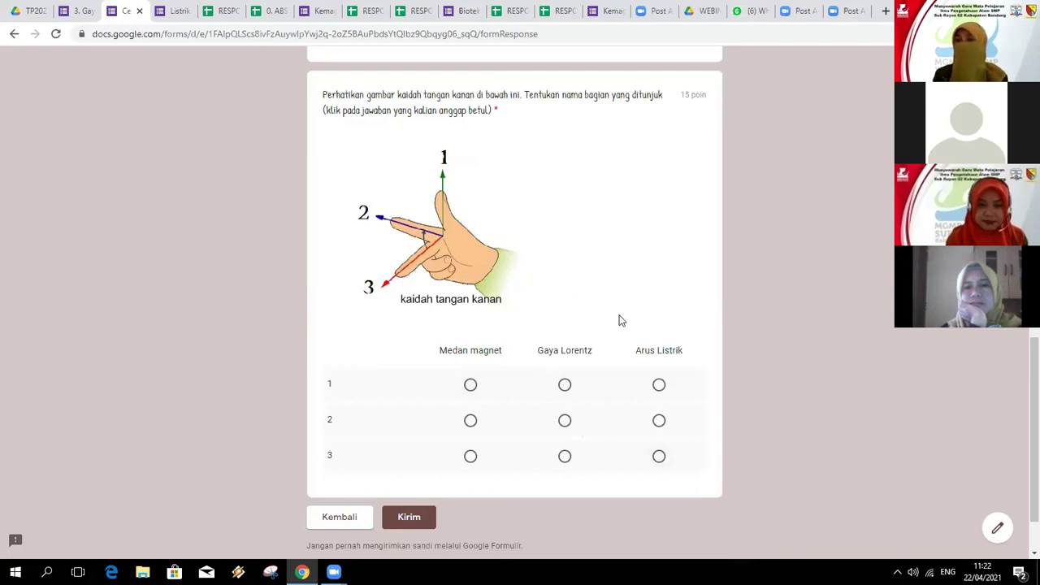
{"action": "scroll", "coordinate": [615, 315], "scroll_direction": "up", "scroll_amount": 2}
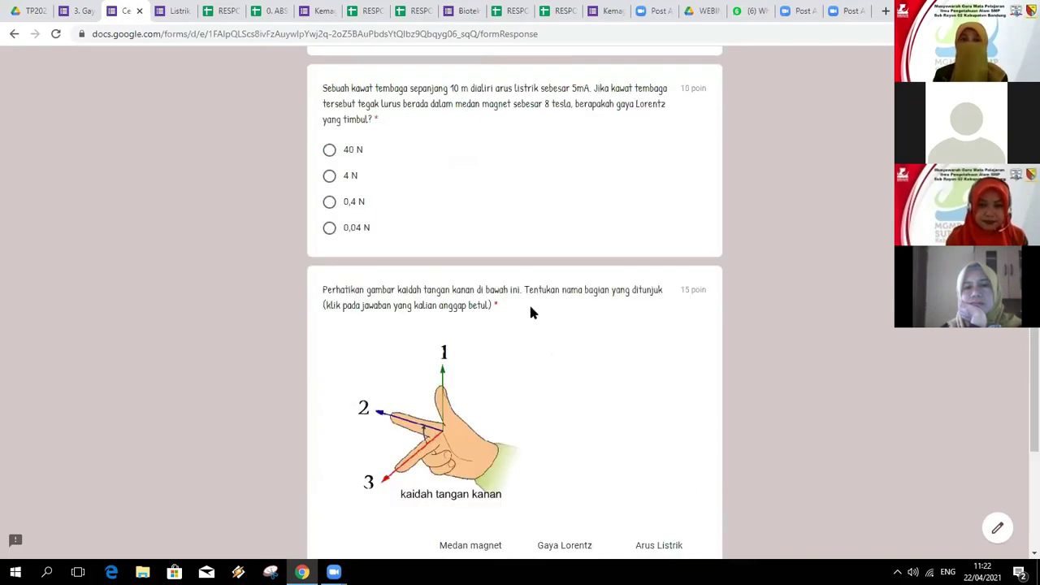
{"action": "scroll", "coordinate": [528, 302], "scroll_direction": "up", "scroll_amount": 3}
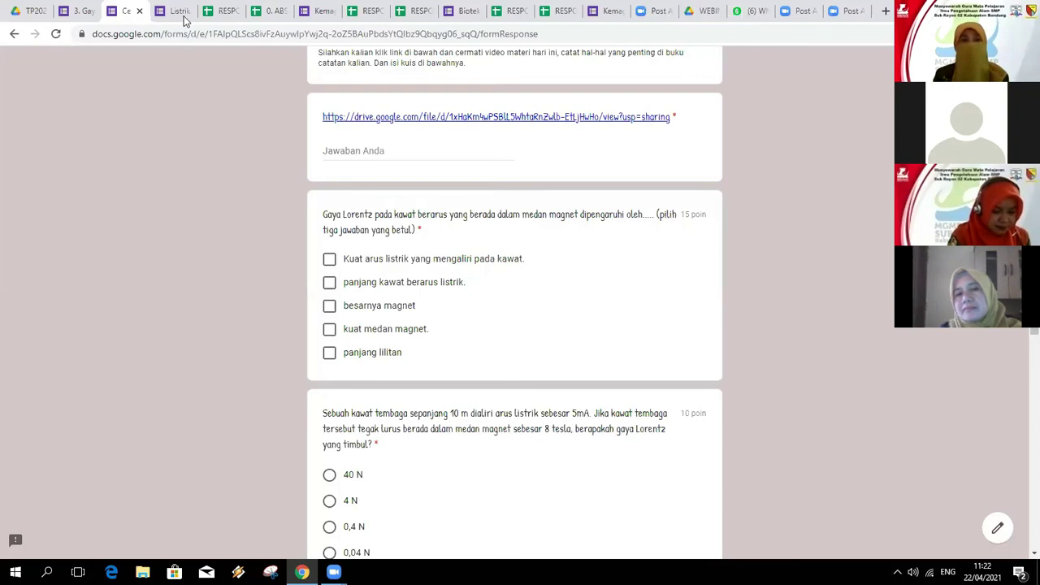
Step: Switch to the RESPON PENILAIAN HARIAN spreadsheet and open the Daftar nilai sheet
{"action": "left_click", "coordinate": [240, 14]}
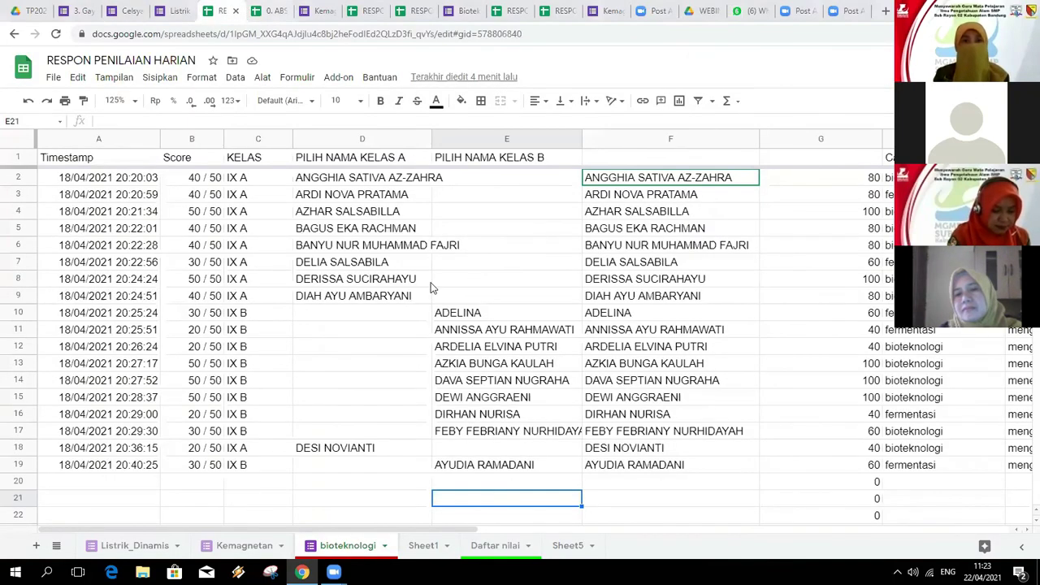
{"action": "left_click", "coordinate": [493, 547]}
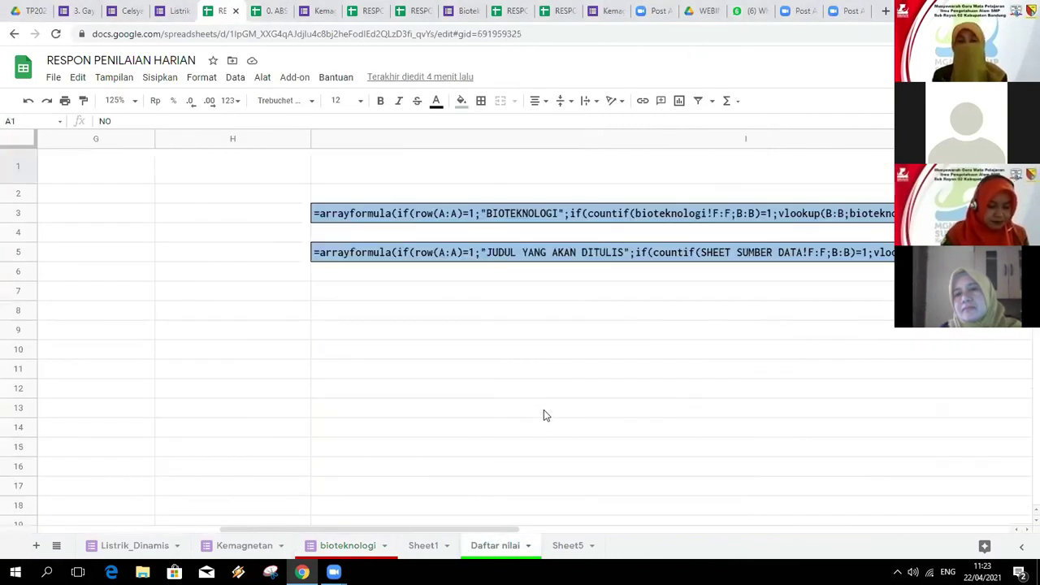
{"action": "left_click", "coordinate": [531, 370]}
{"action": "key", "text": "Up"}
{"action": "key", "text": "Up"}
{"action": "key", "text": "Up"}
{"action": "key", "text": "Up"}
{"action": "left_click", "coordinate": [526, 370]}
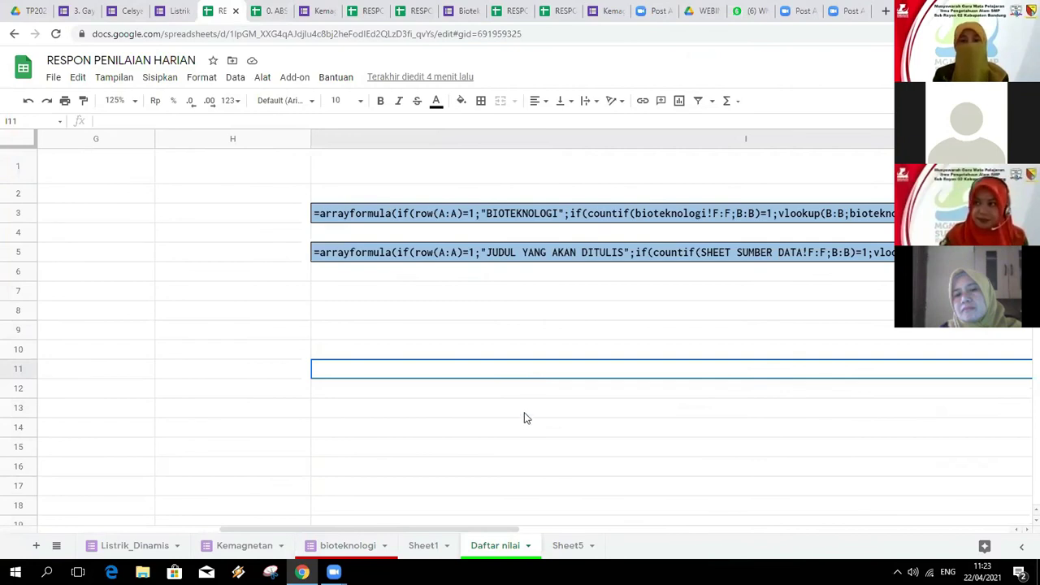
{"action": "key", "text": "Down"}
{"action": "key", "text": "Down"}
{"action": "left_click", "coordinate": [521, 452]}
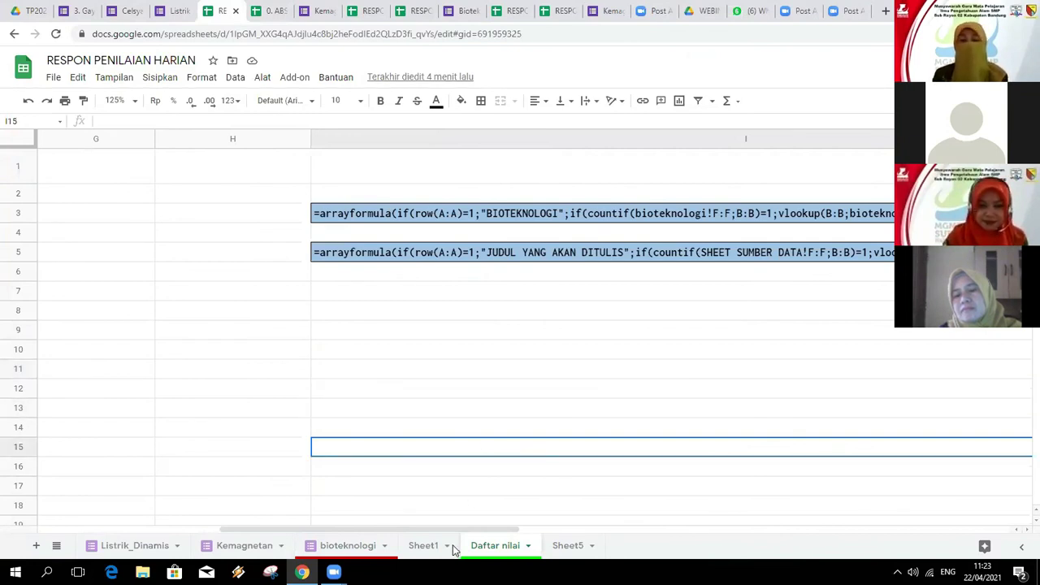
{"action": "key", "text": "Up"}
{"action": "key", "text": "Up"}
{"action": "key", "text": "Down"}
{"action": "key", "text": "Down"}
{"action": "key", "text": "Down"}
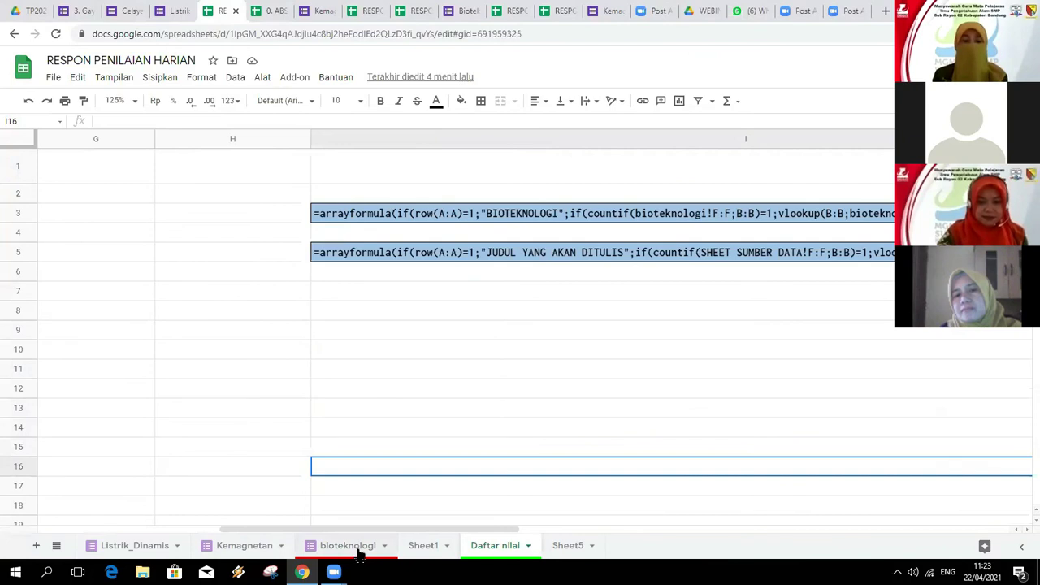
{"action": "left_click", "coordinate": [414, 381]}
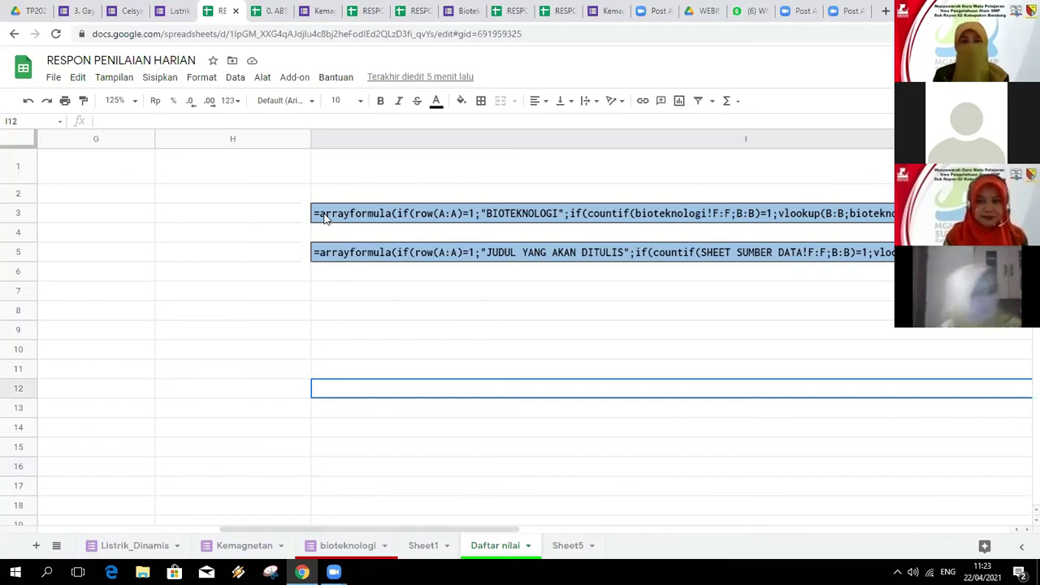
Step: Examine the BIOTEKNOLOGI array formula in I3 of Daftar nilai and the NAMA and NILAI formulas on the bioteknologi sheet
{"action": "left_click", "coordinate": [325, 213]}
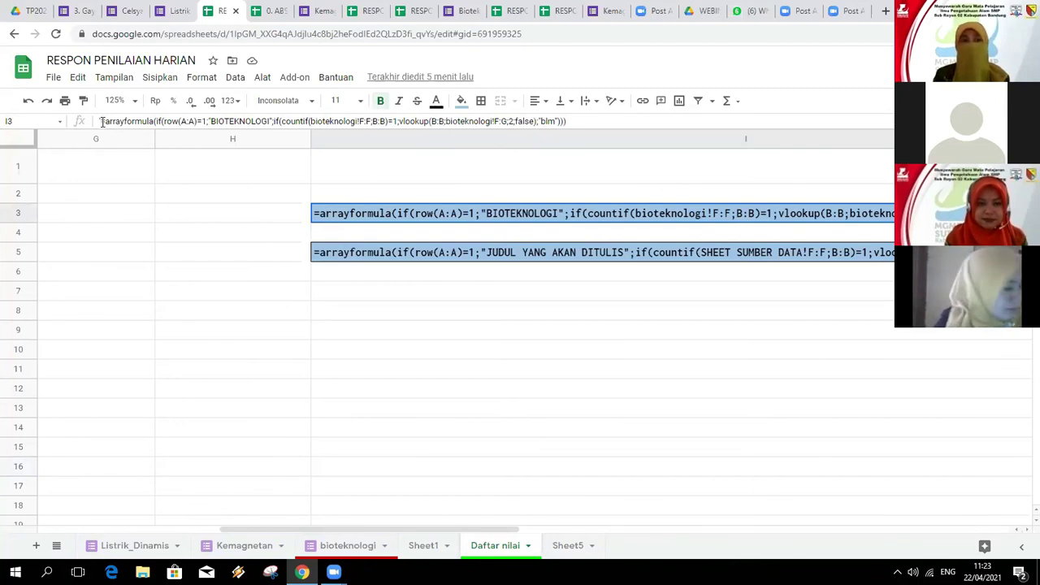
{"action": "scroll", "coordinate": [186, 313], "scroll_direction": "right", "scroll_amount": 4}
{"action": "left_click", "coordinate": [218, 349]}
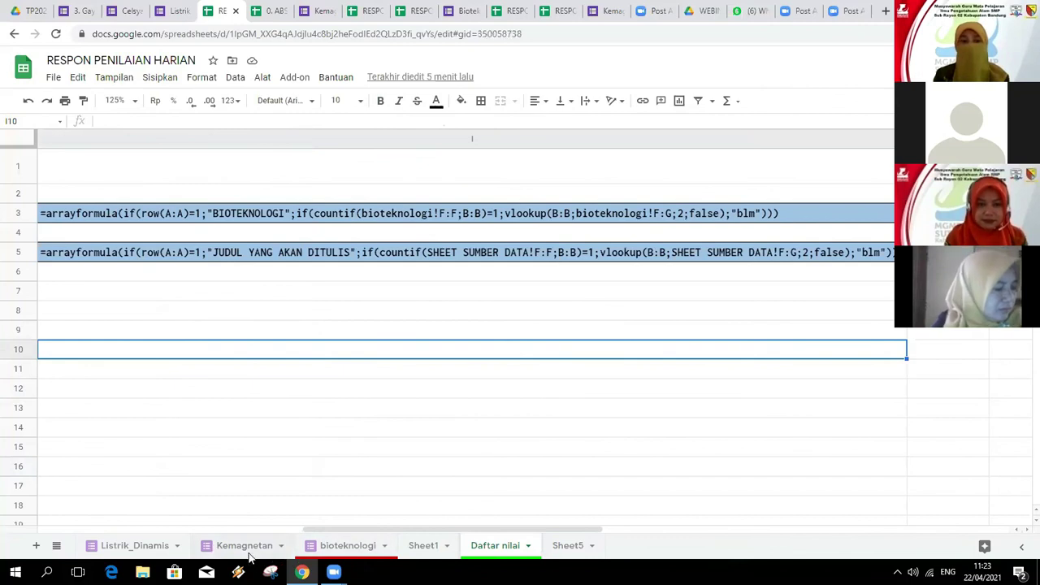
{"action": "left_click", "coordinate": [334, 548]}
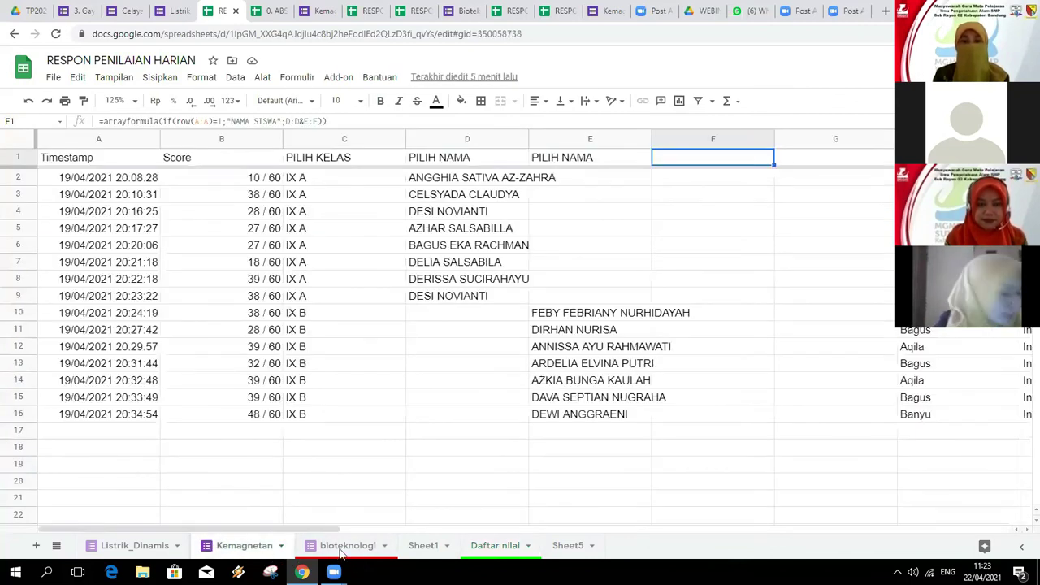
{"action": "scroll", "coordinate": [826, 374], "scroll_direction": "down", "scroll_amount": 3}
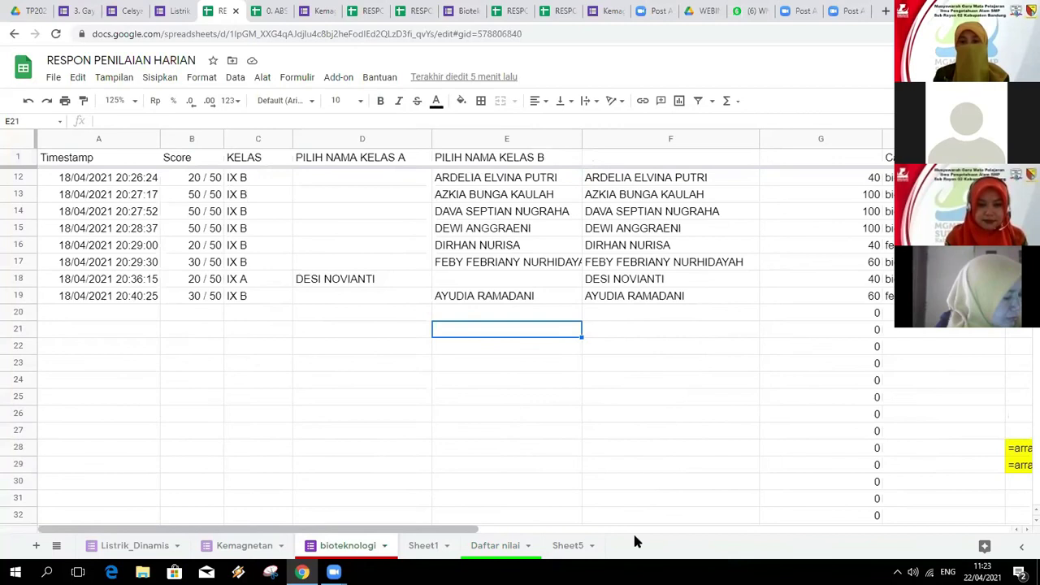
{"action": "scroll", "coordinate": [702, 512], "scroll_direction": "right", "scroll_amount": 5}
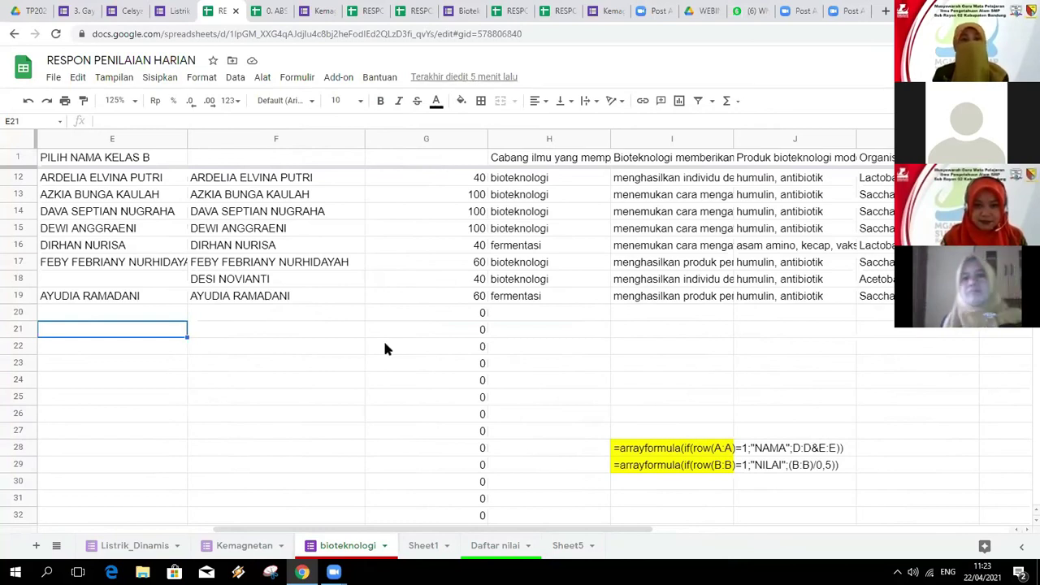
{"action": "left_click", "coordinate": [390, 366]}
{"action": "left_click", "coordinate": [390, 414]}
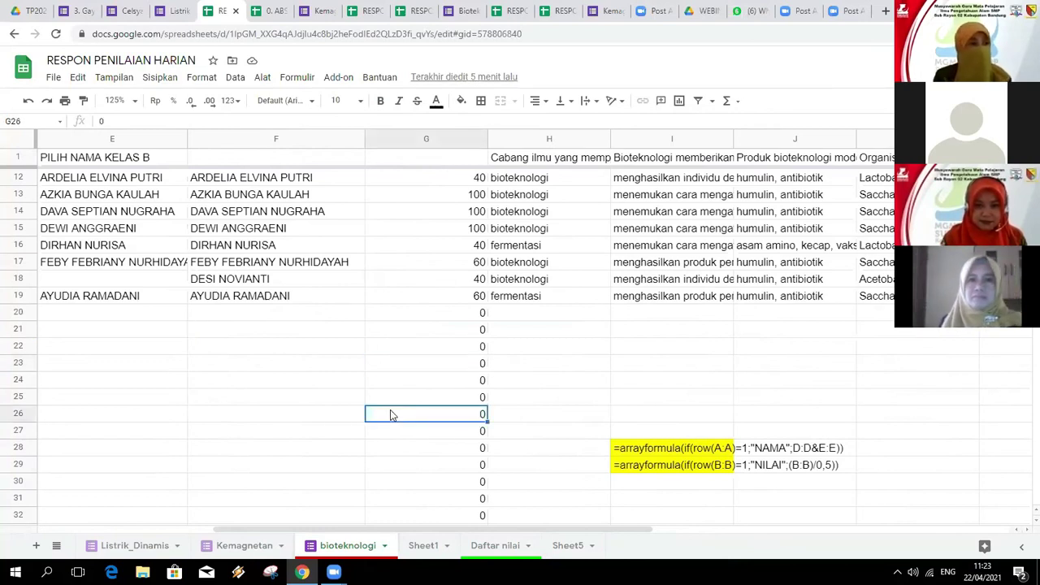
{"action": "left_click", "coordinate": [400, 436]}
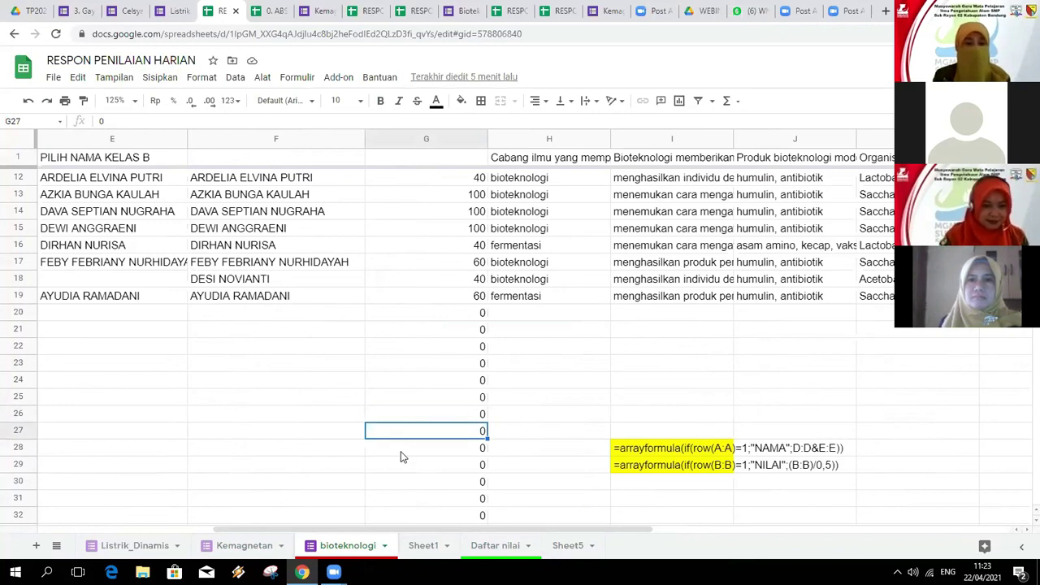
{"action": "left_click", "coordinate": [405, 466]}
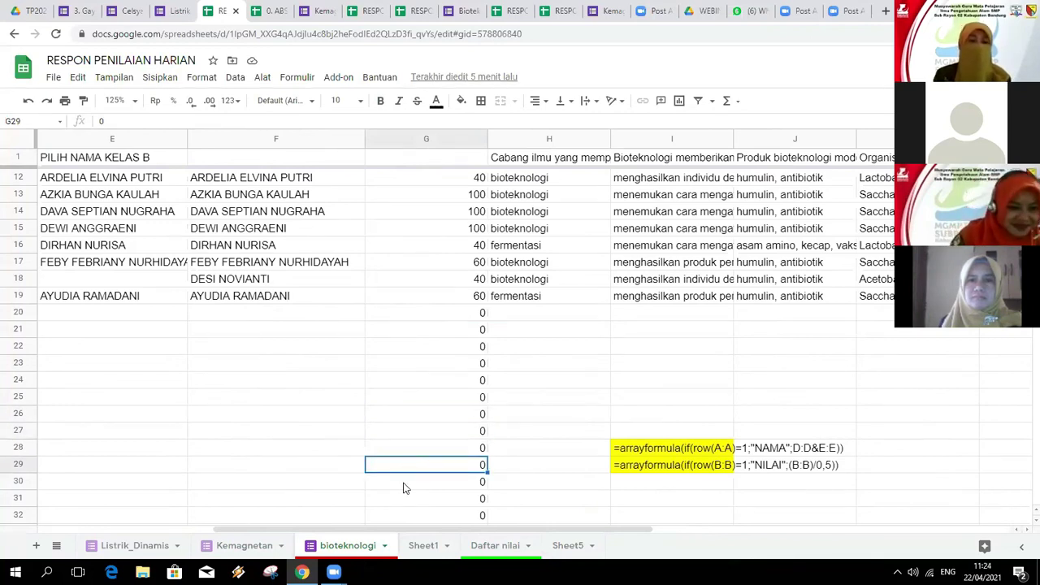
{"action": "left_click", "coordinate": [425, 486]}
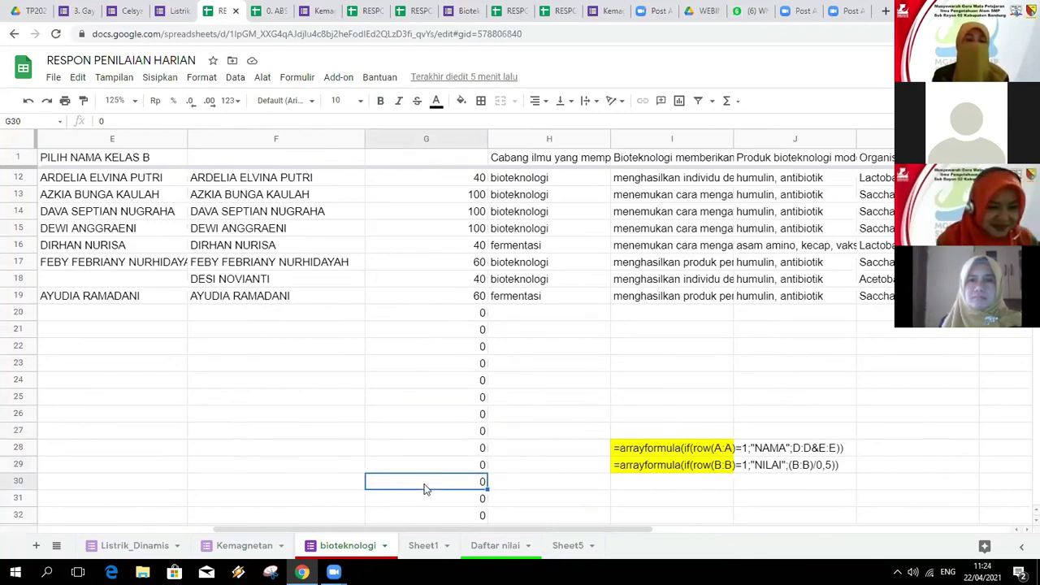
{"action": "left_click", "coordinate": [577, 416]}
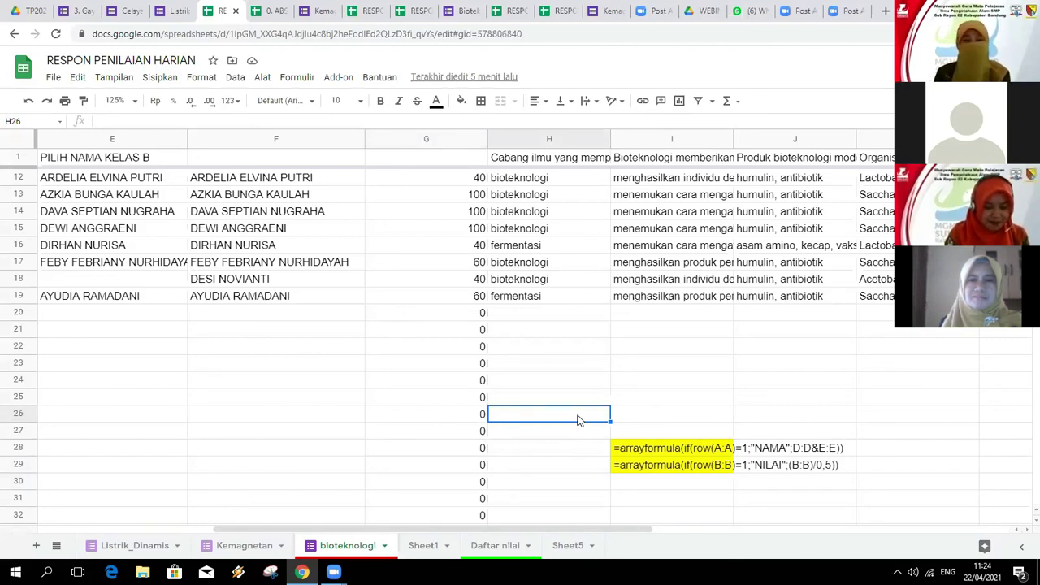
{"action": "left_click", "coordinate": [580, 402]}
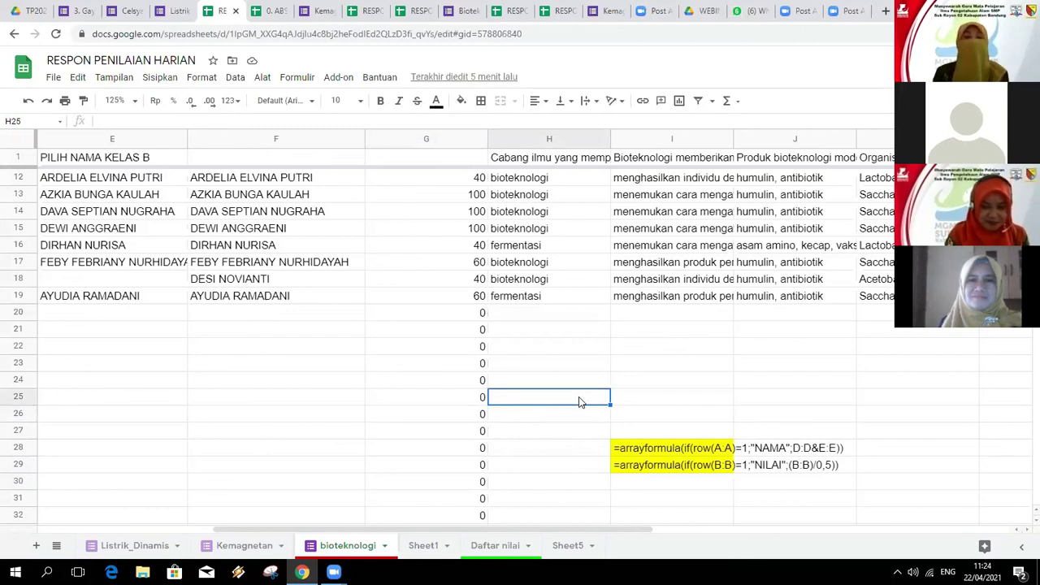
{"action": "left_click", "coordinate": [581, 385]}
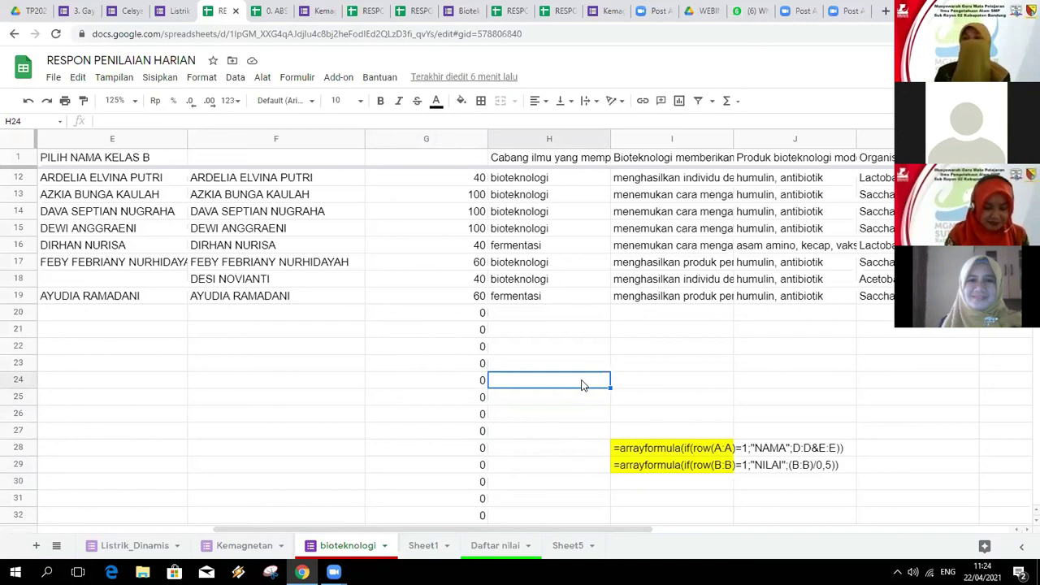
{"action": "left_click", "coordinate": [590, 366]}
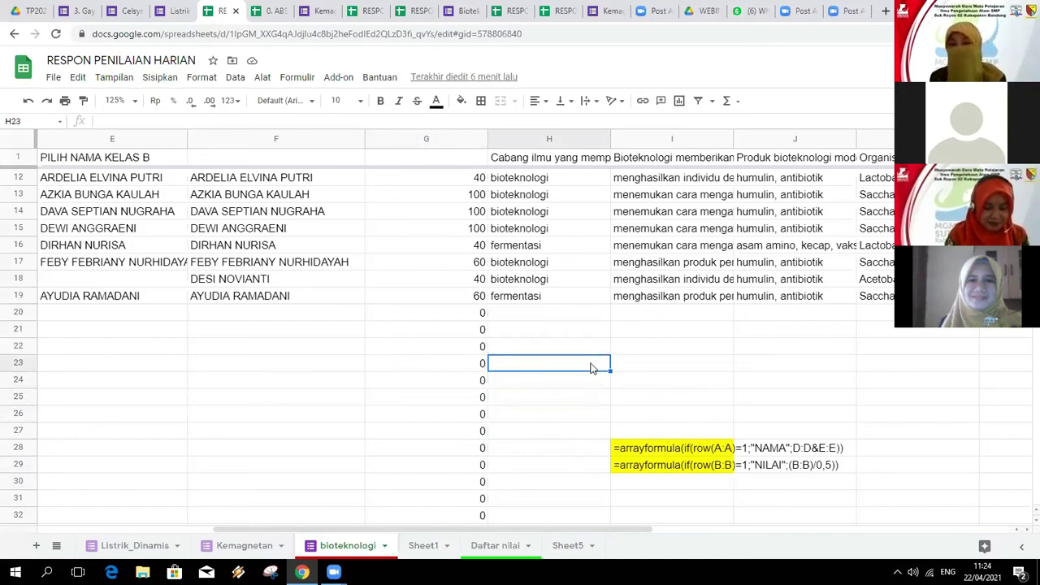
{"action": "left_click", "coordinate": [590, 386]}
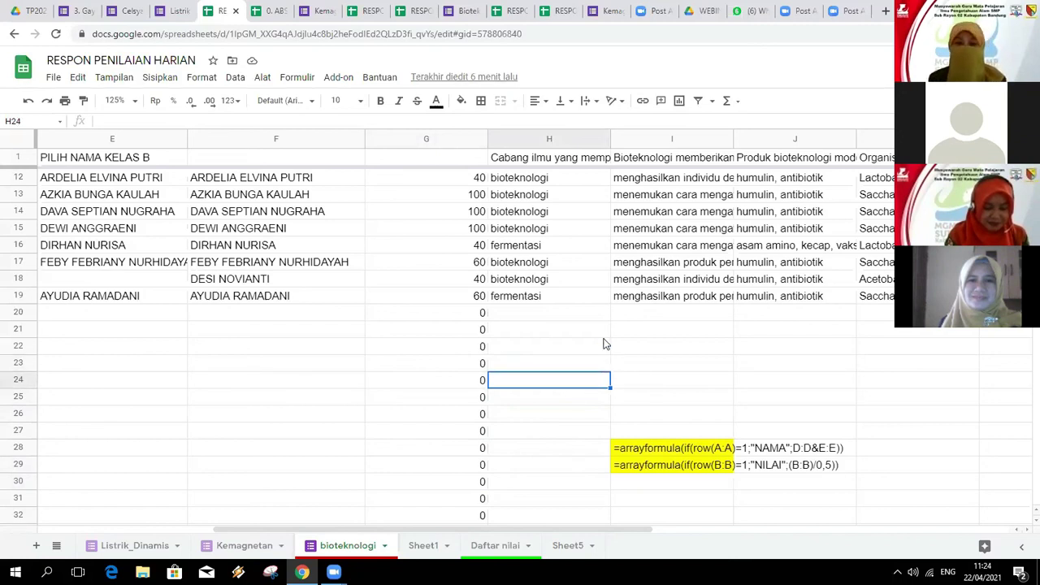